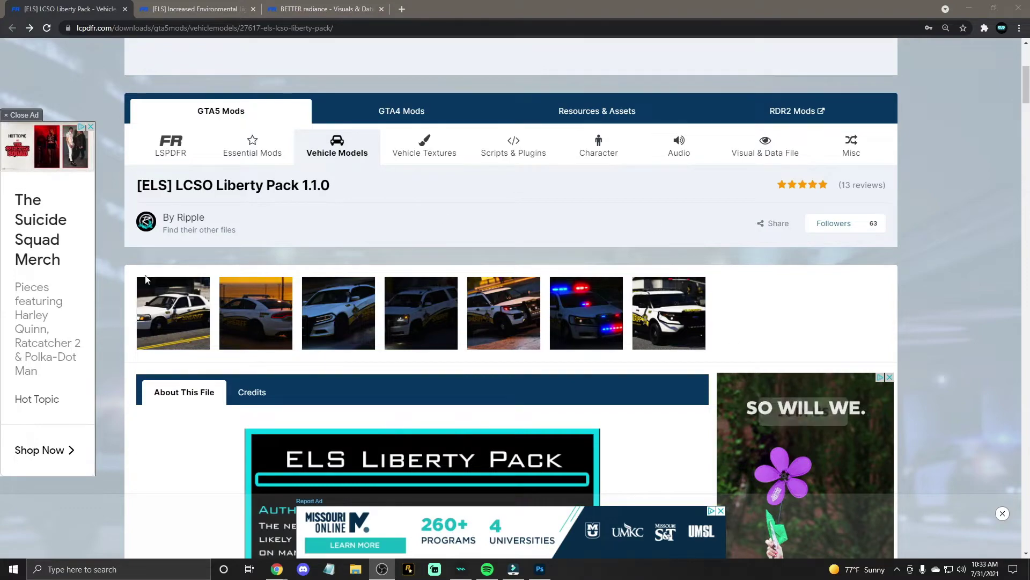
Step: Download the main file LCSO_Liberty_Pack.rar from the [ELS] LCSO Liberty Pack page
scroll(657, 400, "down", 3)
scroll(656, 399, "down", 7)
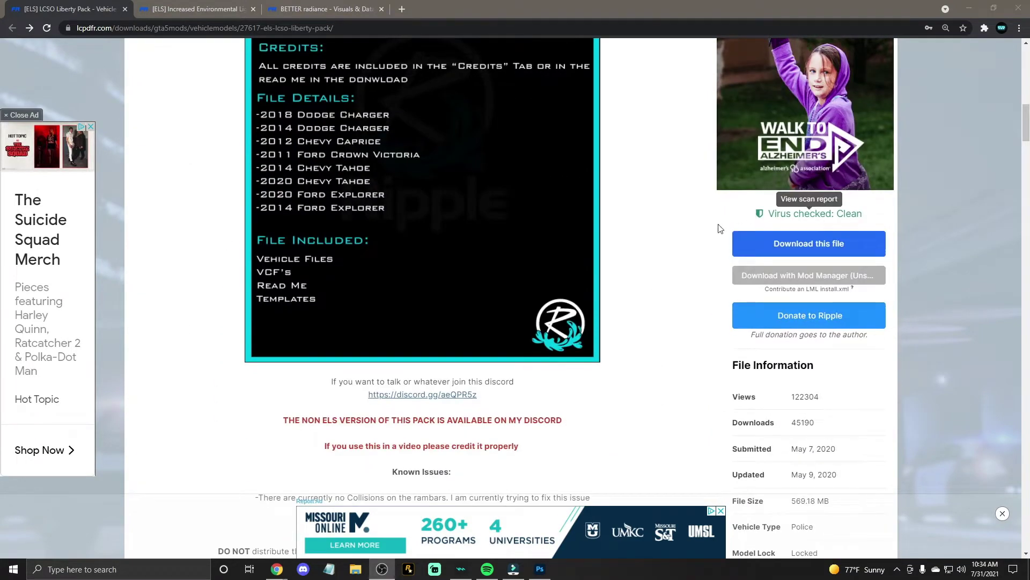
left_click(876, 251)
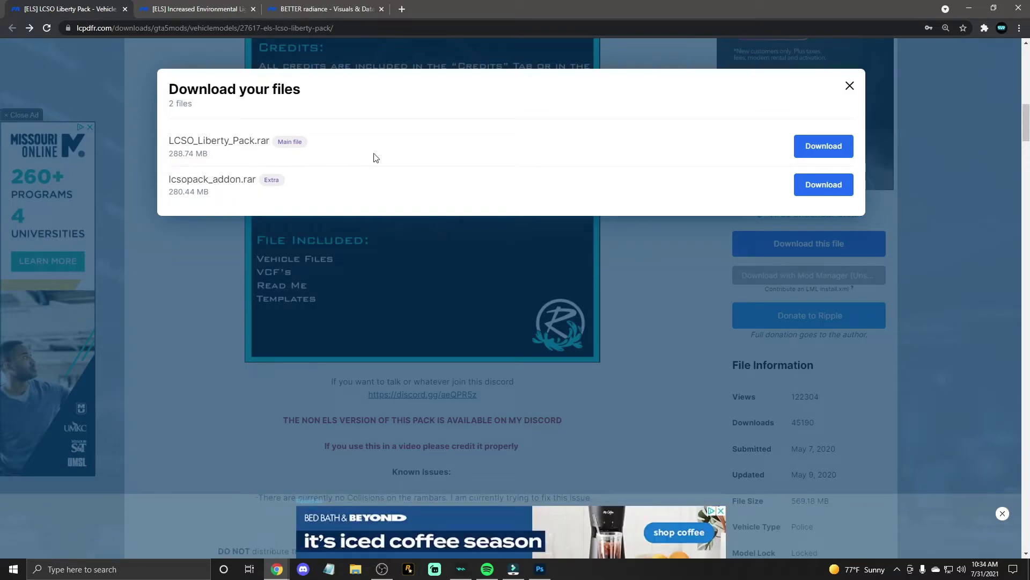
left_click(818, 152)
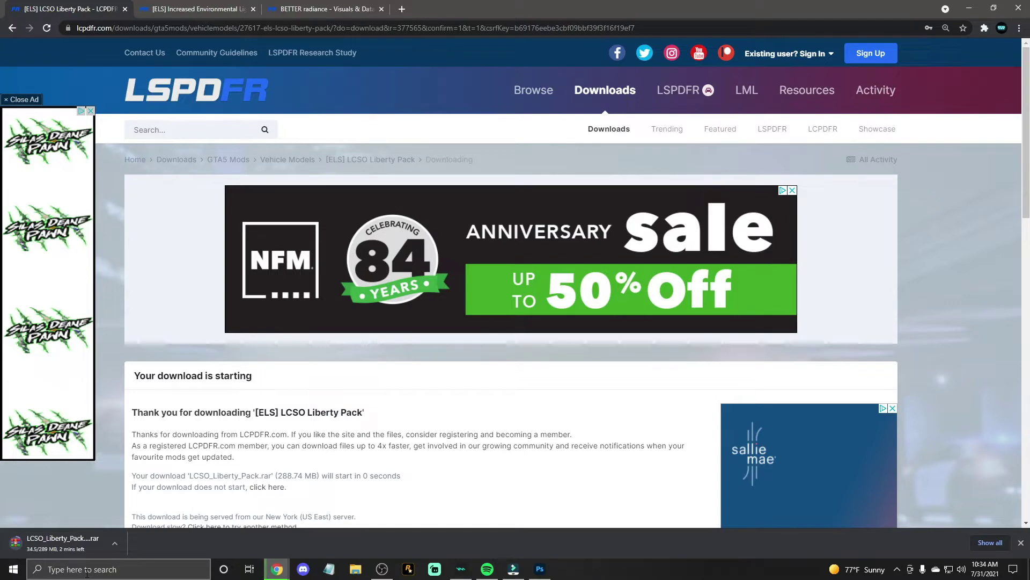
Step: Review the [ELS] Increased Environmental Lighting page's installation notes and download the mod's file
left_click(214, 11)
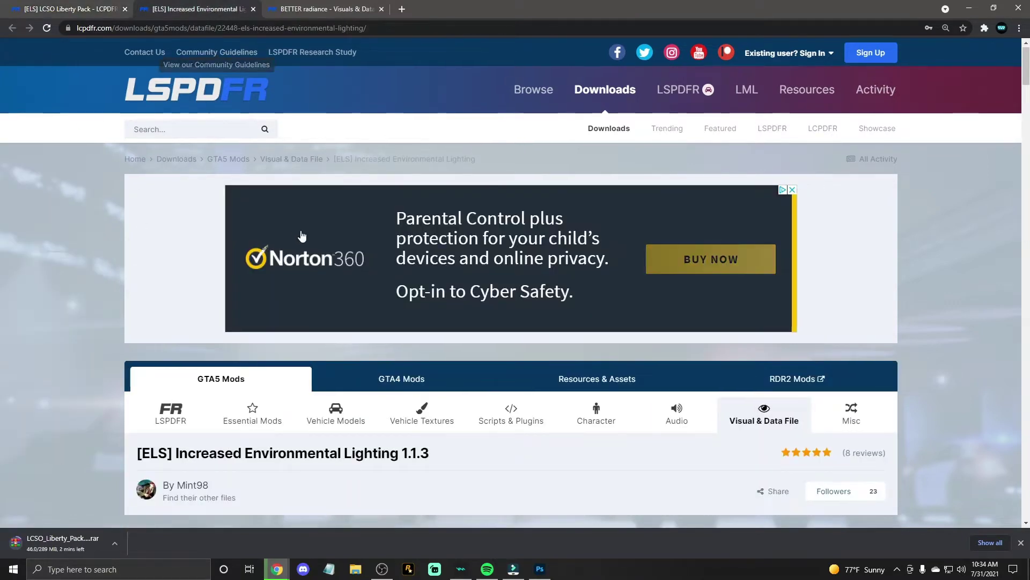
scroll(299, 232, "down", 5)
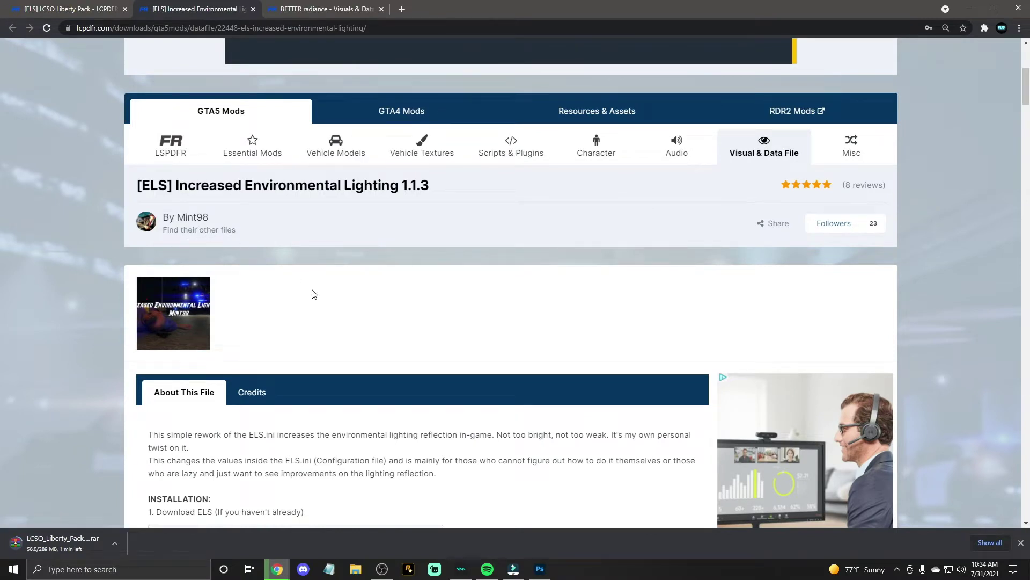
scroll(314, 294, "down", 3)
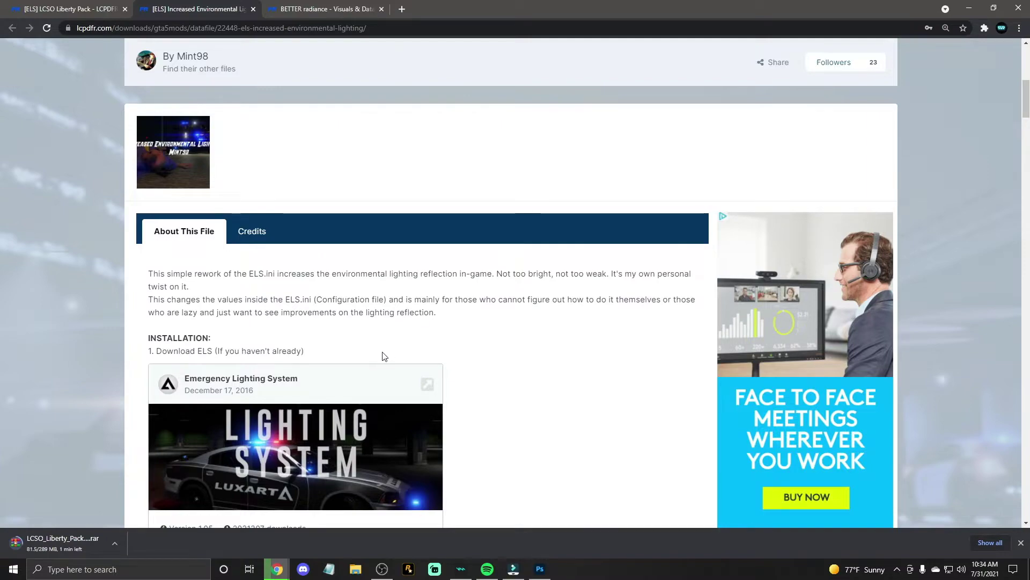
scroll(388, 350, "up", 4)
scroll(390, 351, "down", 14)
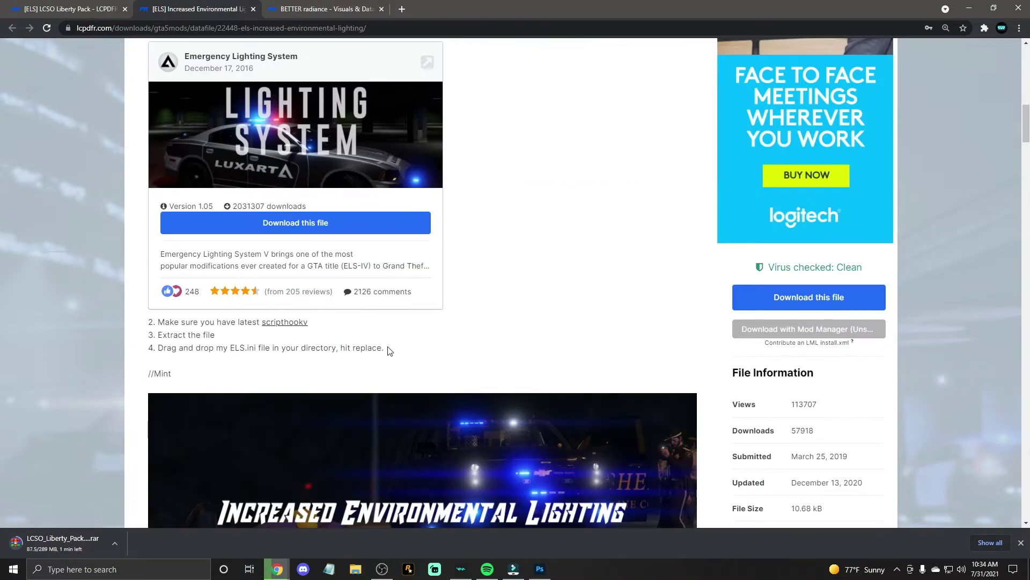
scroll(390, 352, "up", 1)
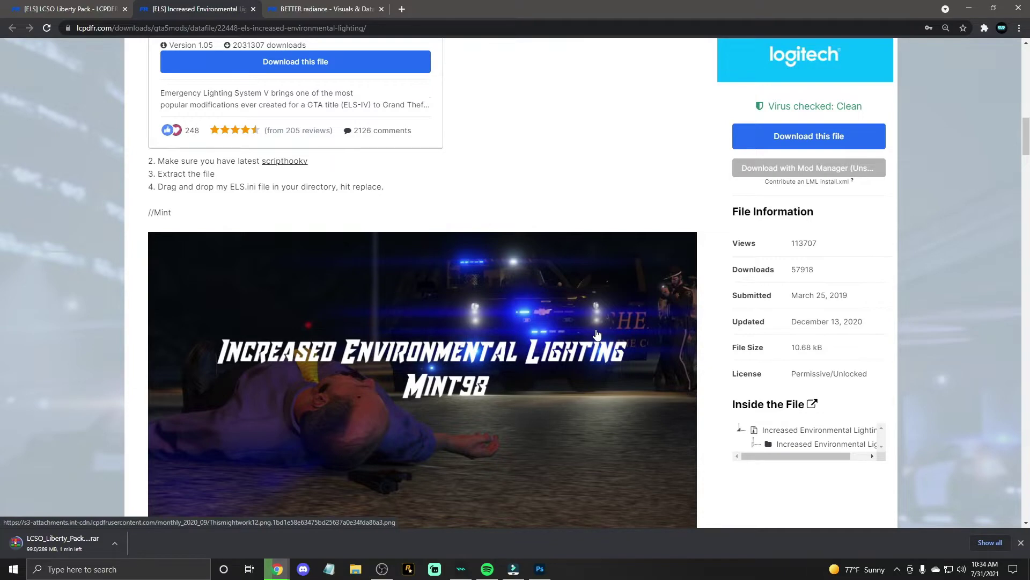
scroll(597, 334, "up", 4)
left_click(794, 351)
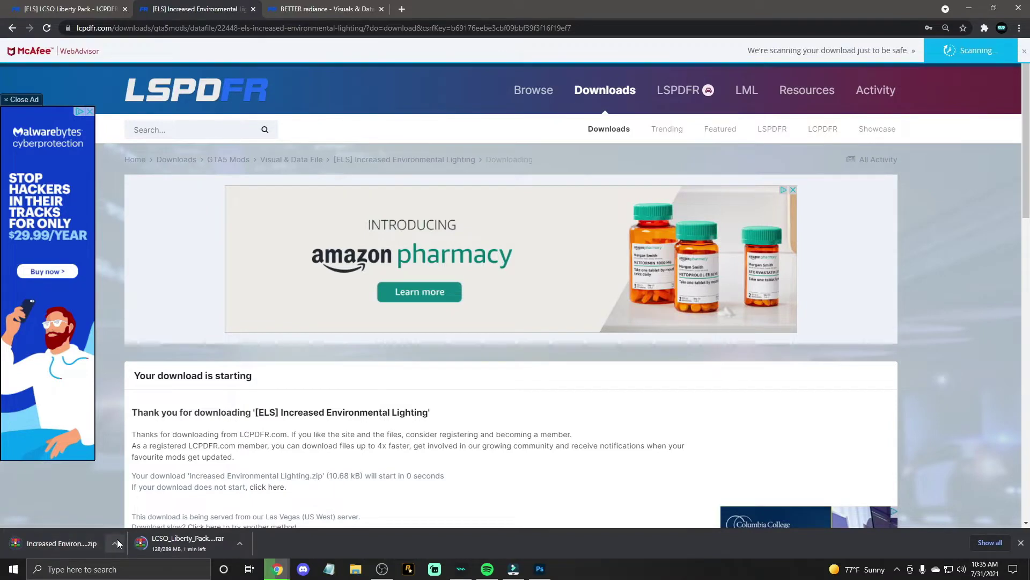
Step: Look through the BETTER radiance V3 1.0.0 page and download the mod's file directly, without the Mod Manager
left_click(332, 10)
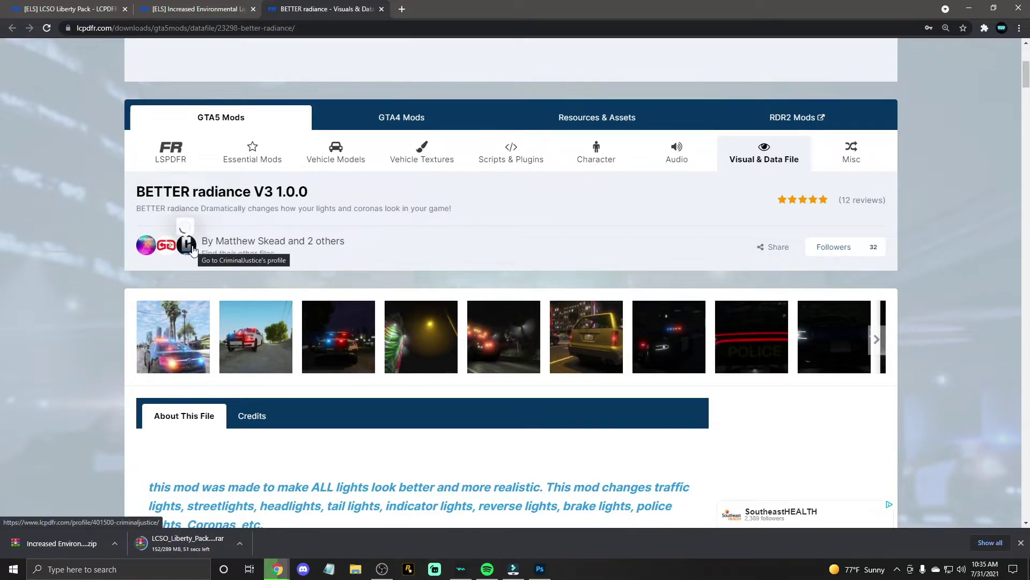
mouse_move(186, 245)
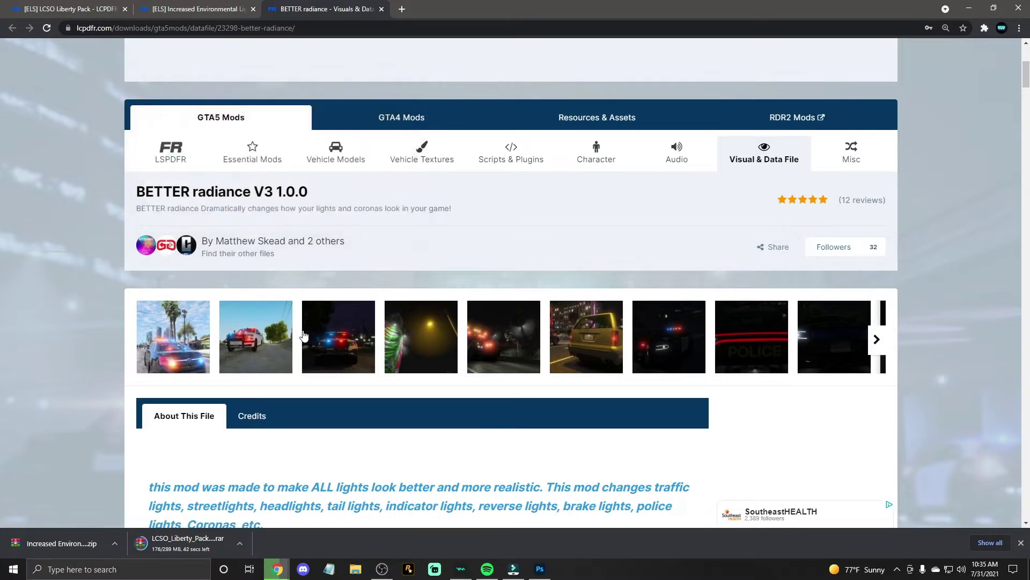
scroll(346, 397, "down", 1)
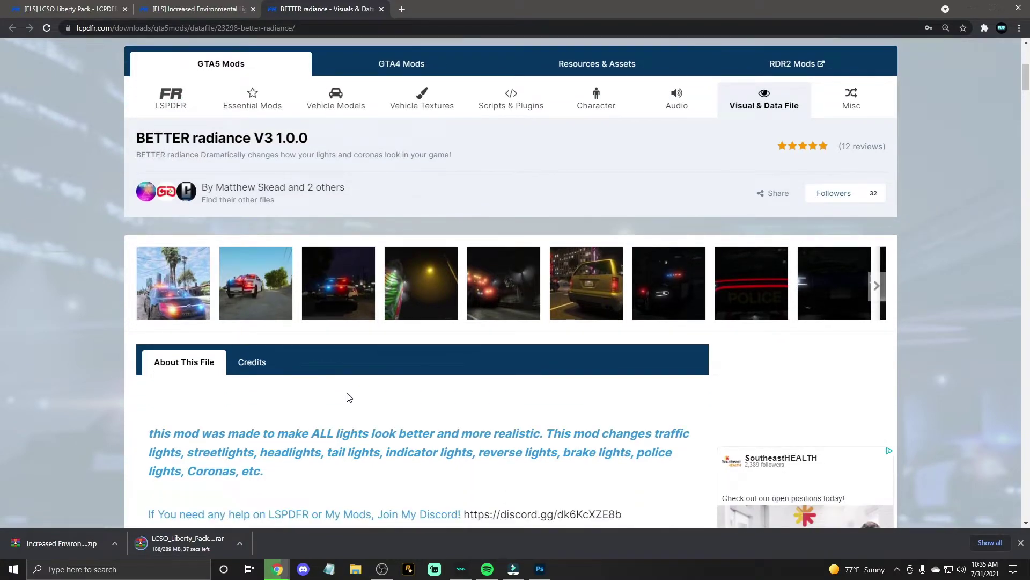
scroll(346, 398, "down", 3)
scroll(347, 397, "down", 3)
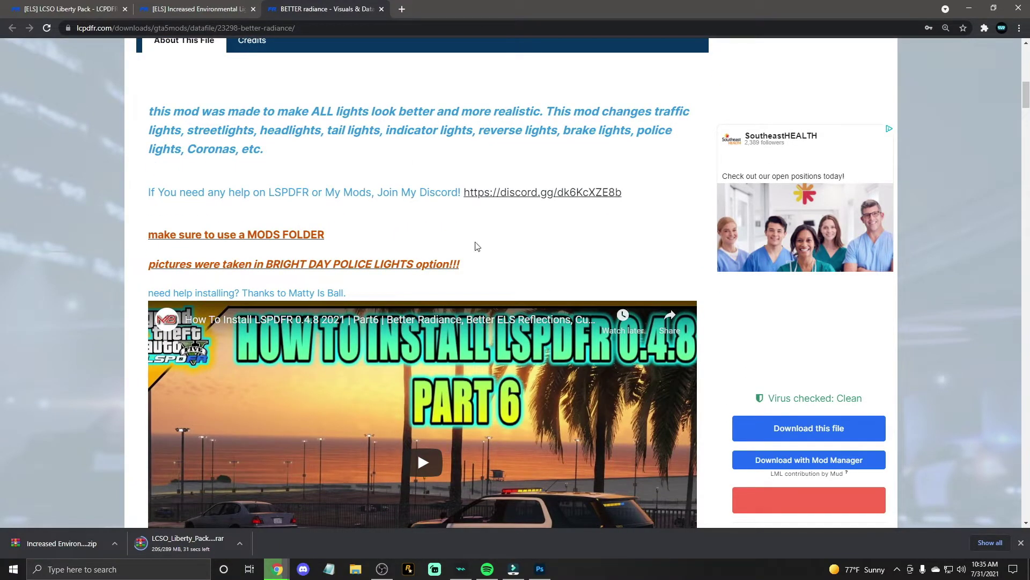
scroll(477, 247, "down", 3)
scroll(399, 326, "down", 4)
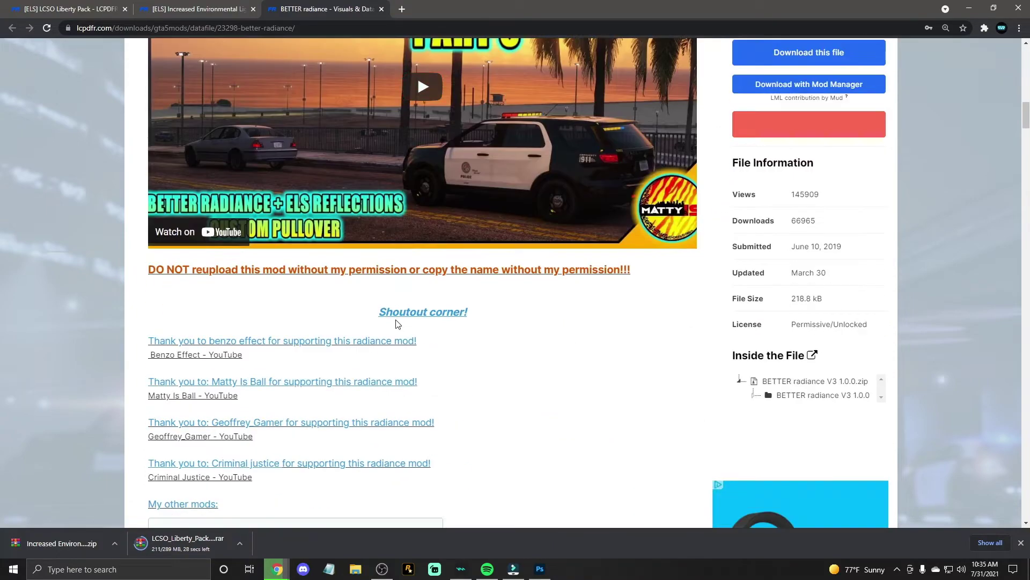
scroll(397, 324, "down", 10)
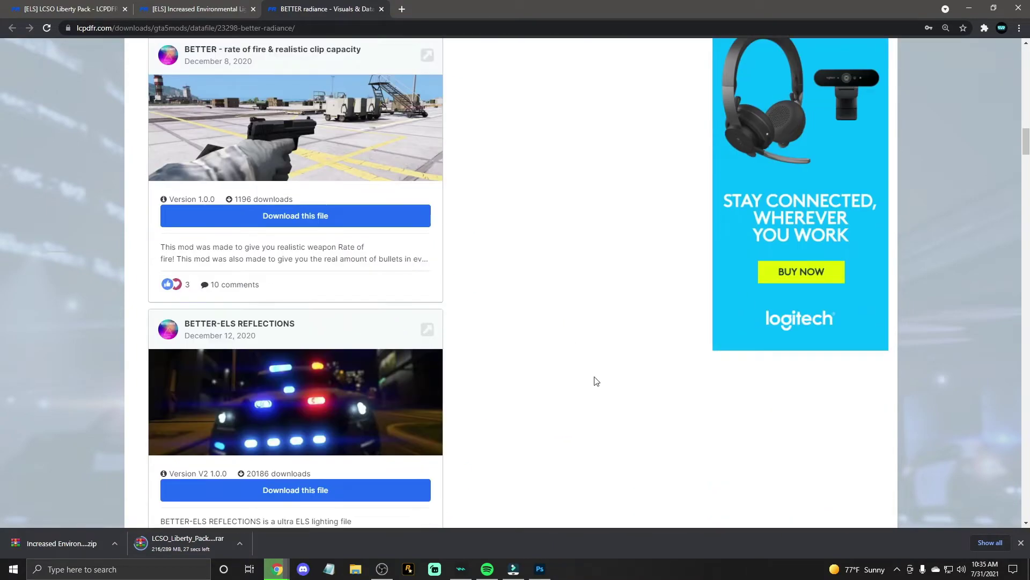
scroll(617, 389, "up", 14)
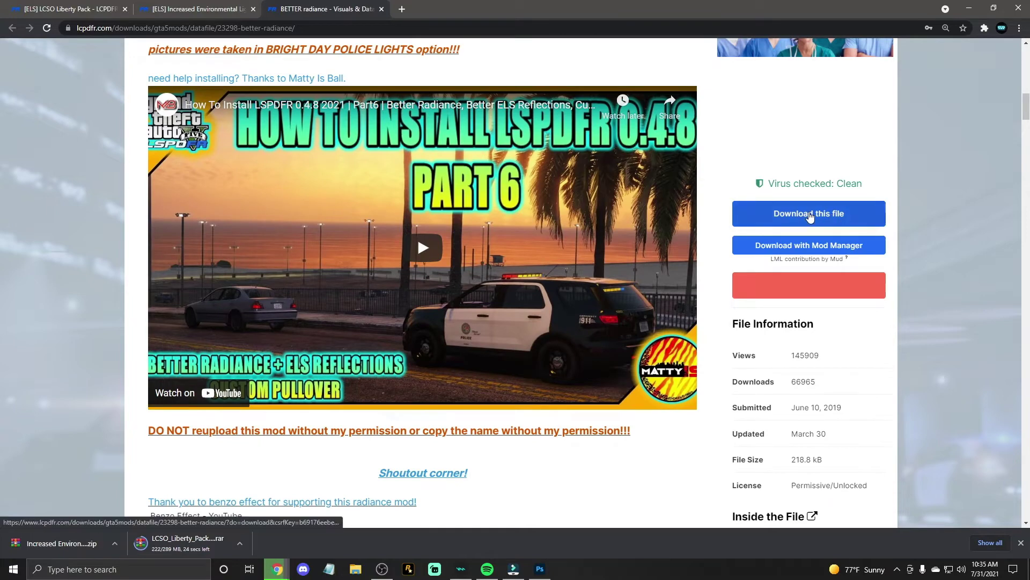
left_click(811, 215)
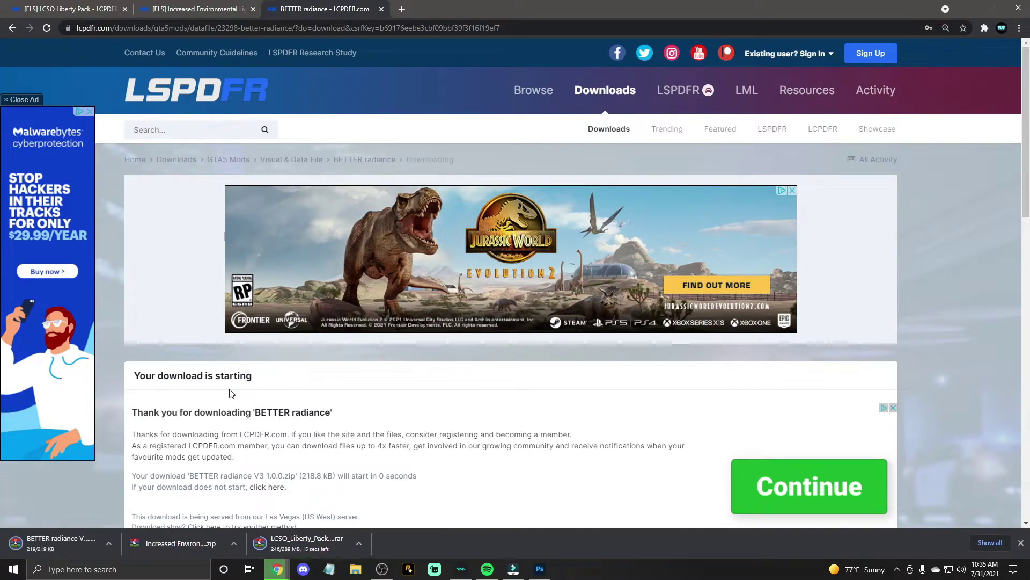
Step: Shrink the browser window to expose the desktop and put the Increased Environmental Lighting and BETTER radiance archives there with the LCSO pack
double_click(543, 10)
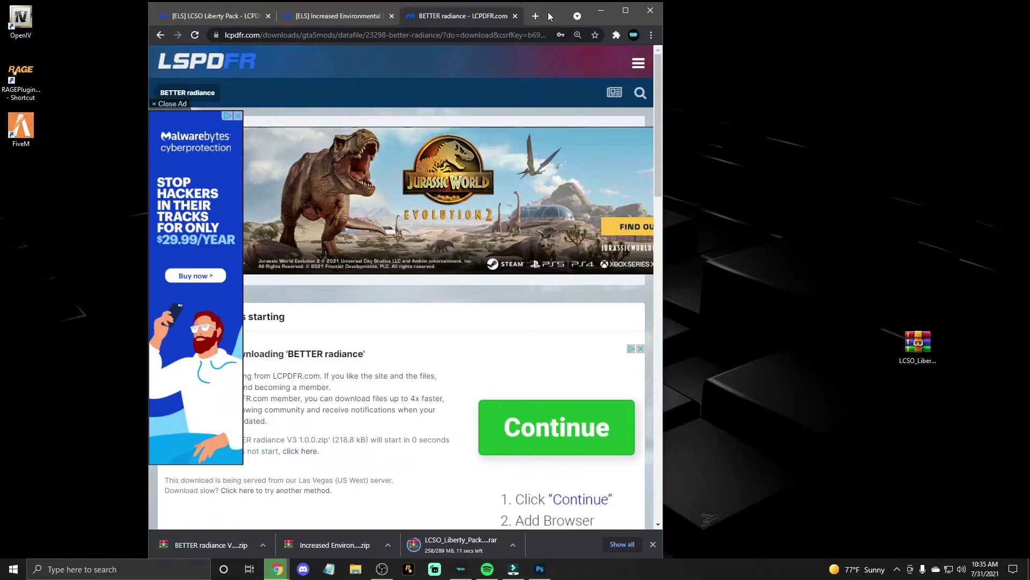
left_click_drag(924, 344, 963, 135)
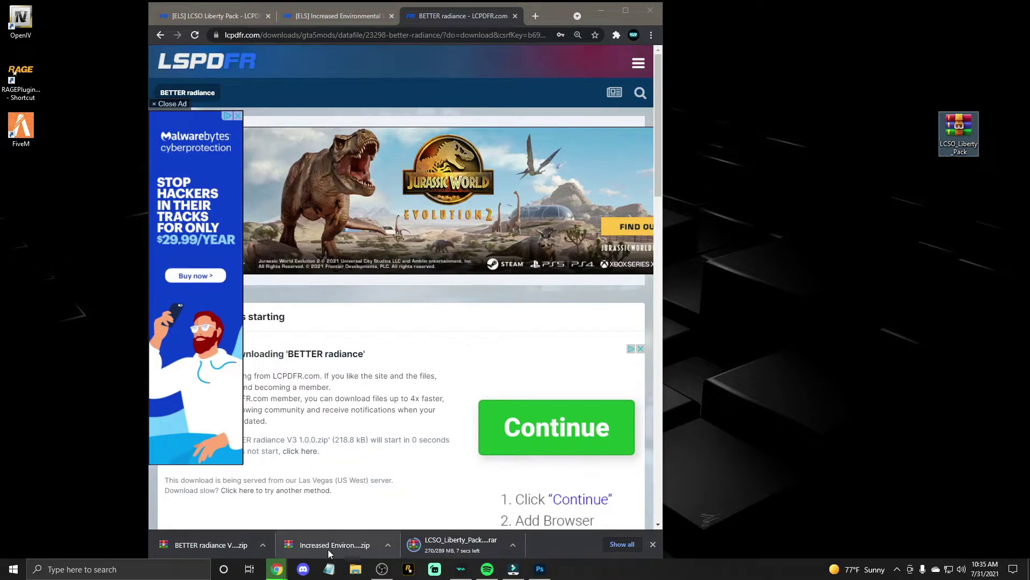
left_click_drag(327, 547, 956, 188)
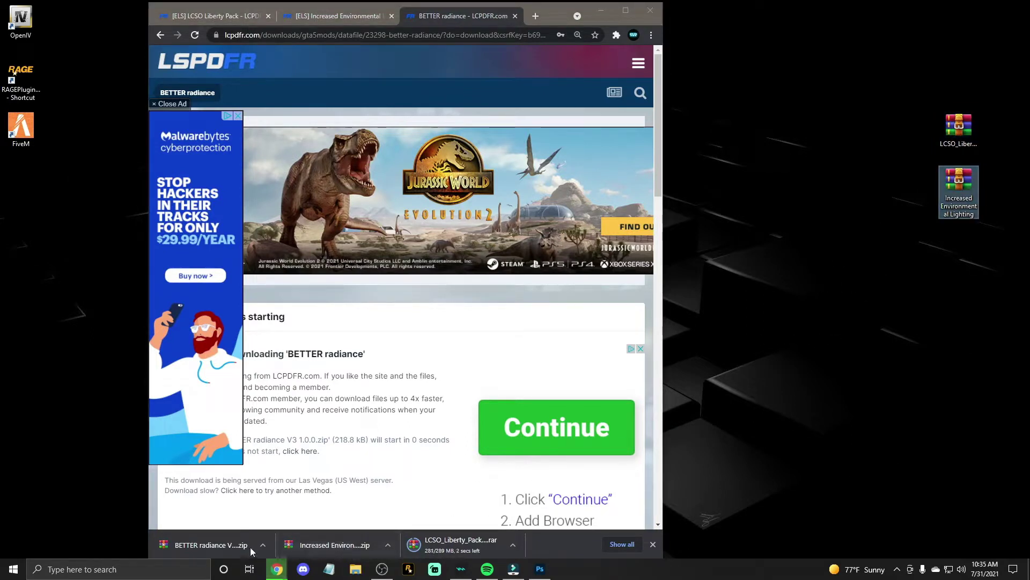
left_click_drag(207, 545, 980, 252)
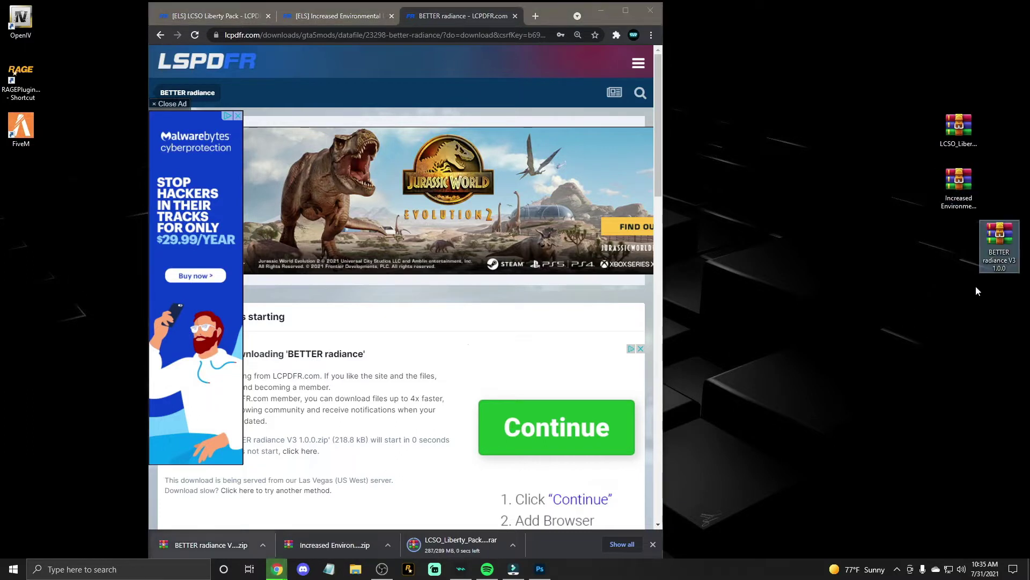
Step: Line up the three mod archives in one column on the desktop and close the browser window
left_click_drag(959, 182, 999, 184)
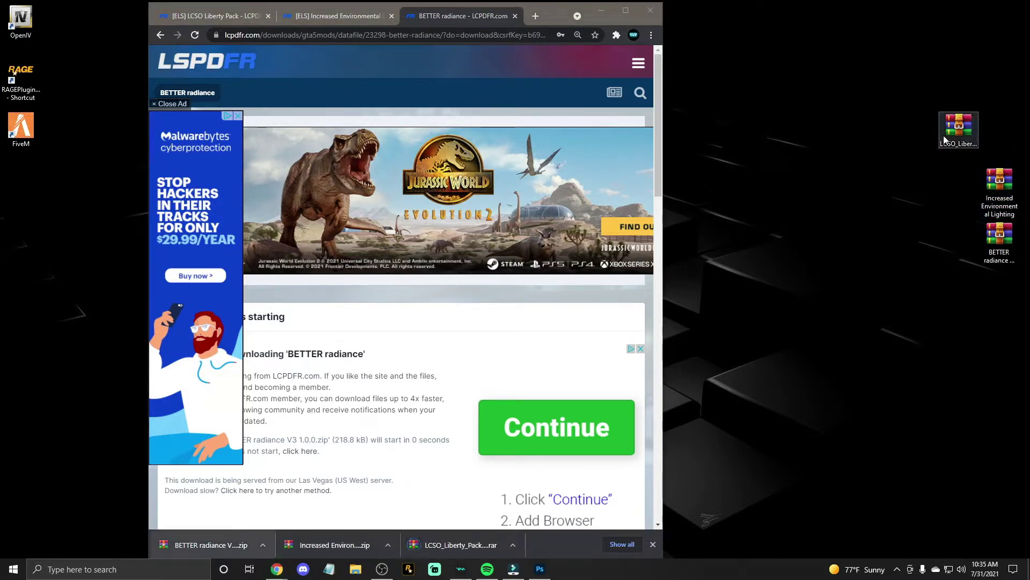
left_click_drag(959, 128, 999, 131)
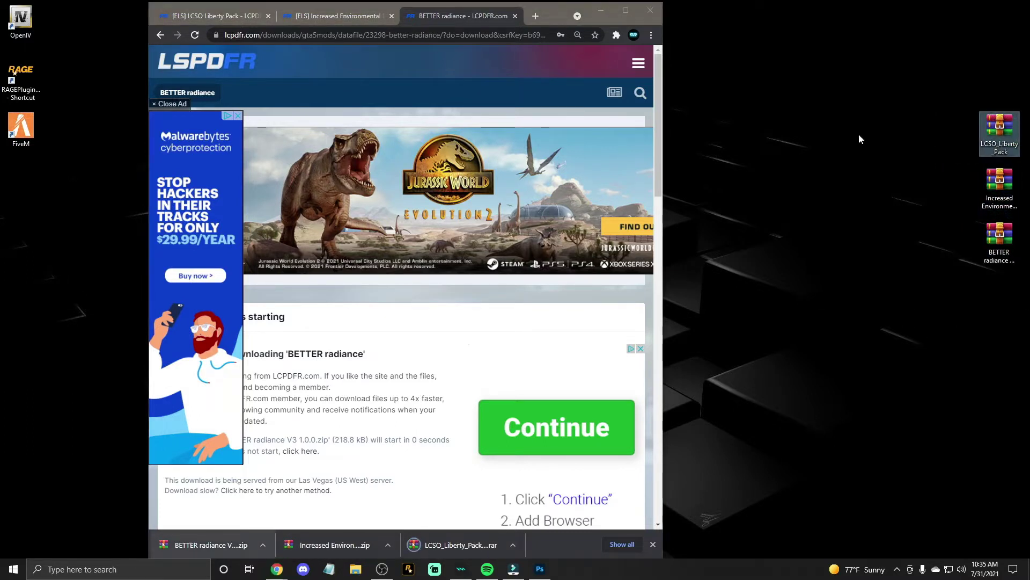
left_click(650, 11)
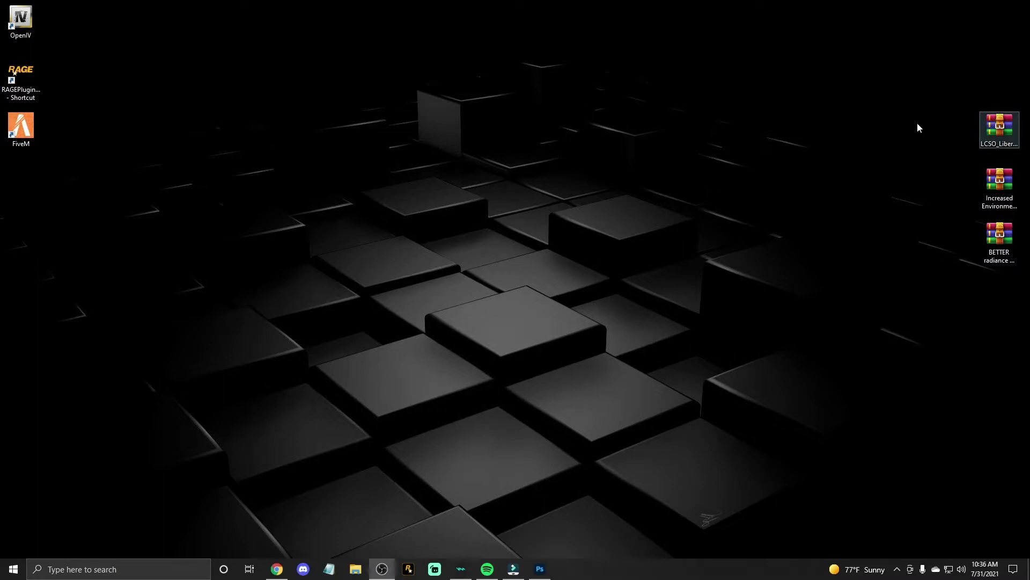
Step: Start OpenIV for Grand Theft Auto V on Windows and choose Edit as its default work mode in the options
double_click(24, 23)
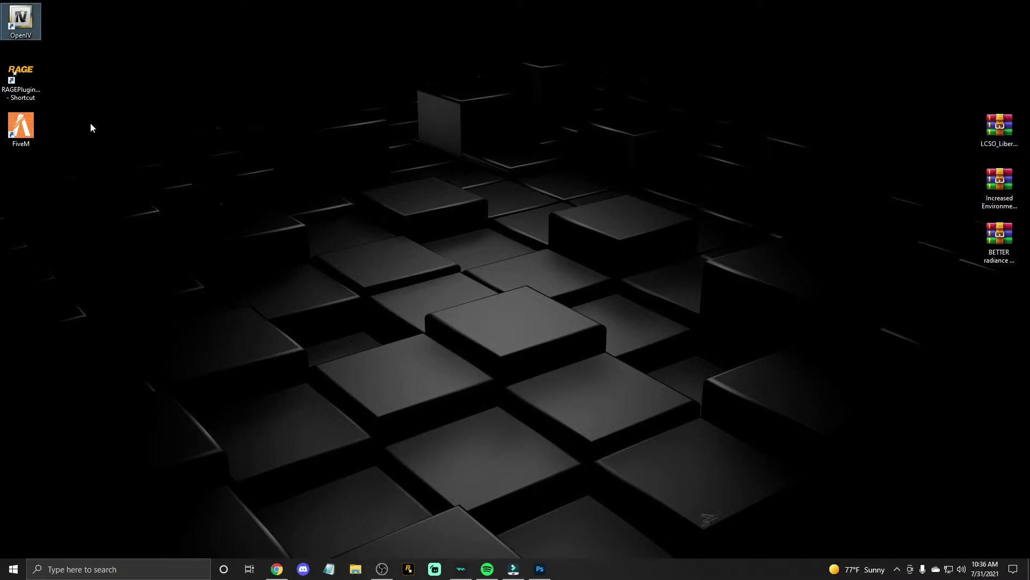
left_click(461, 301)
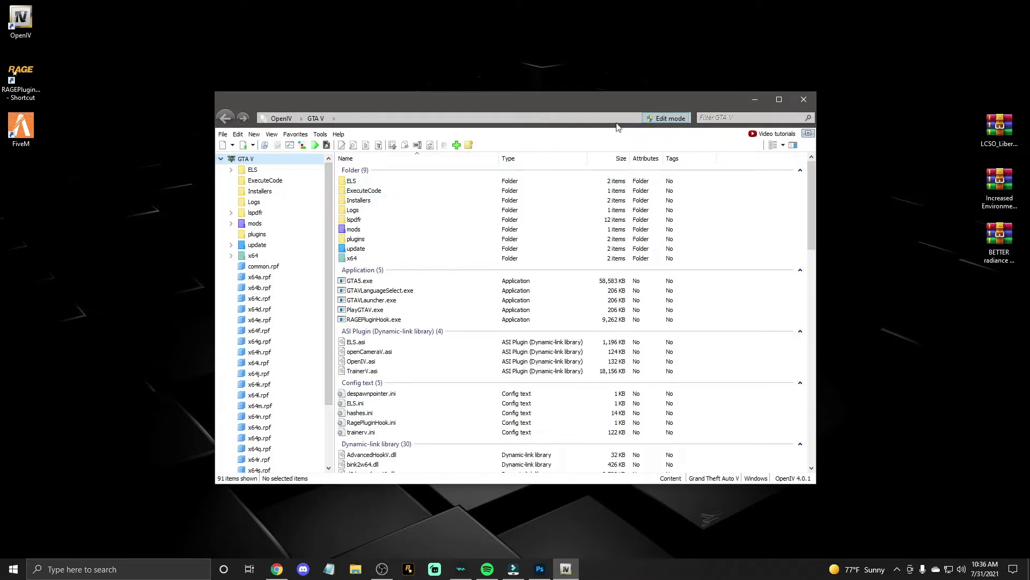
left_click(320, 135)
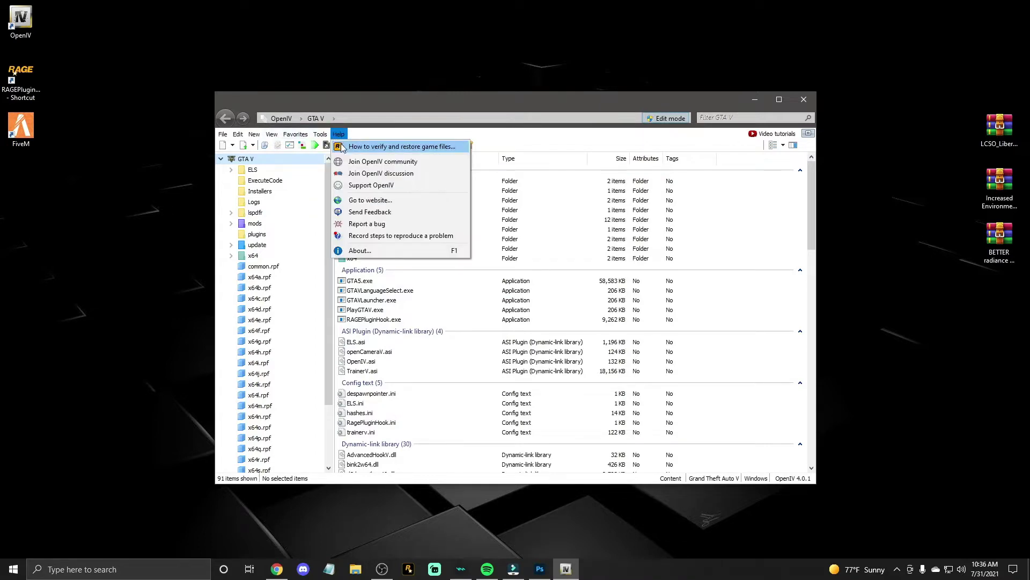
left_click(327, 147)
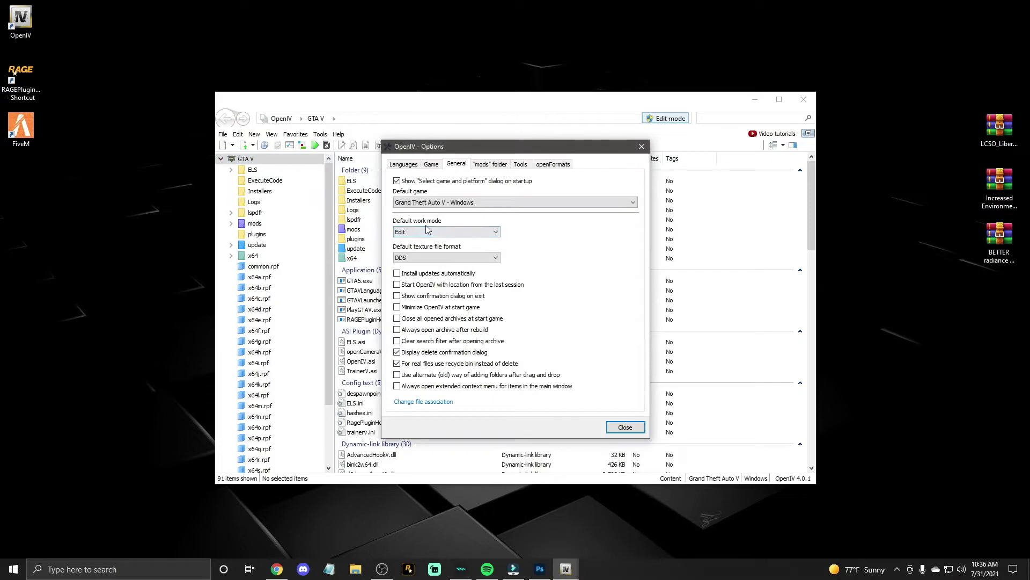
left_click(494, 236)
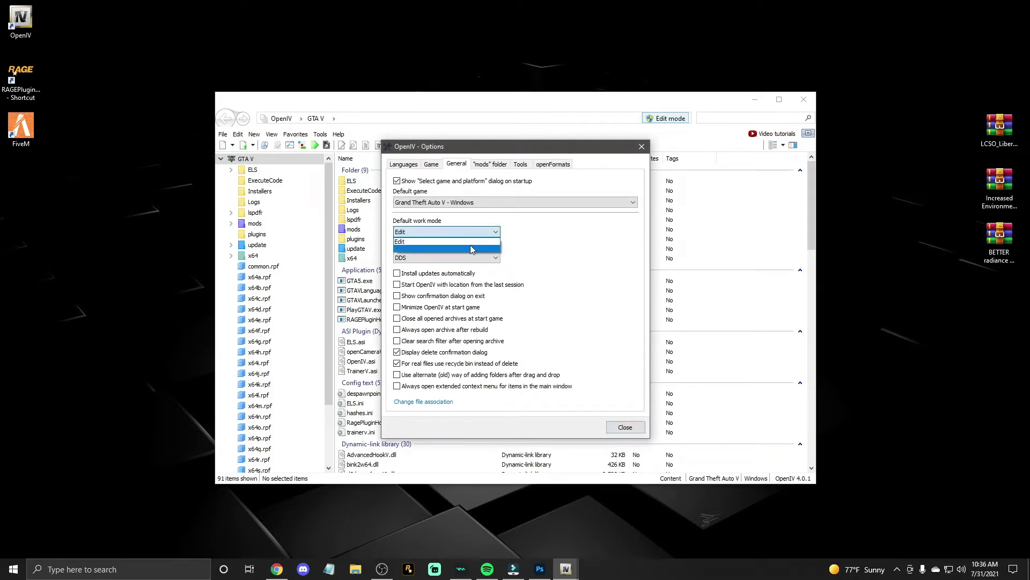
left_click(466, 244)
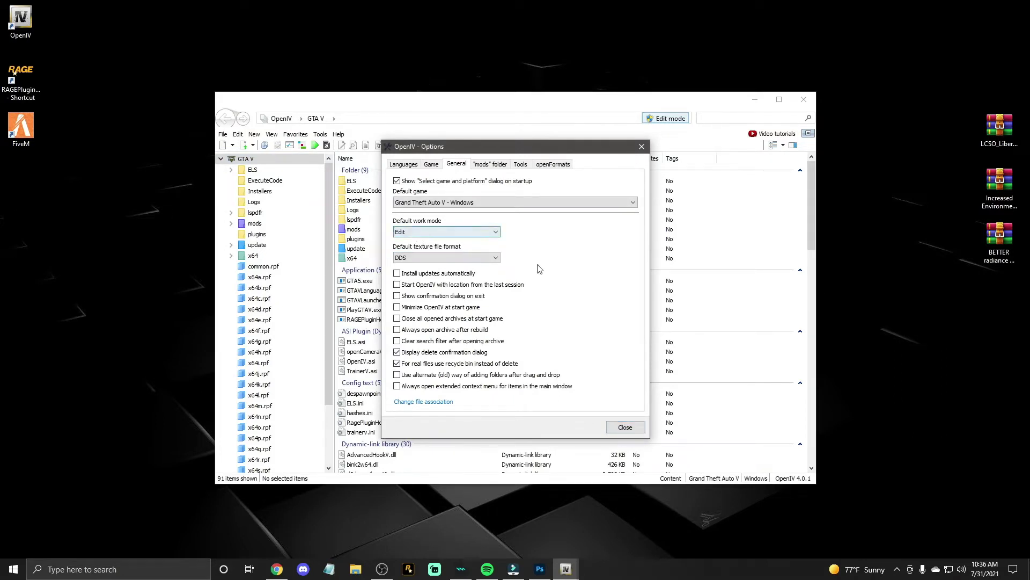
left_click(625, 427)
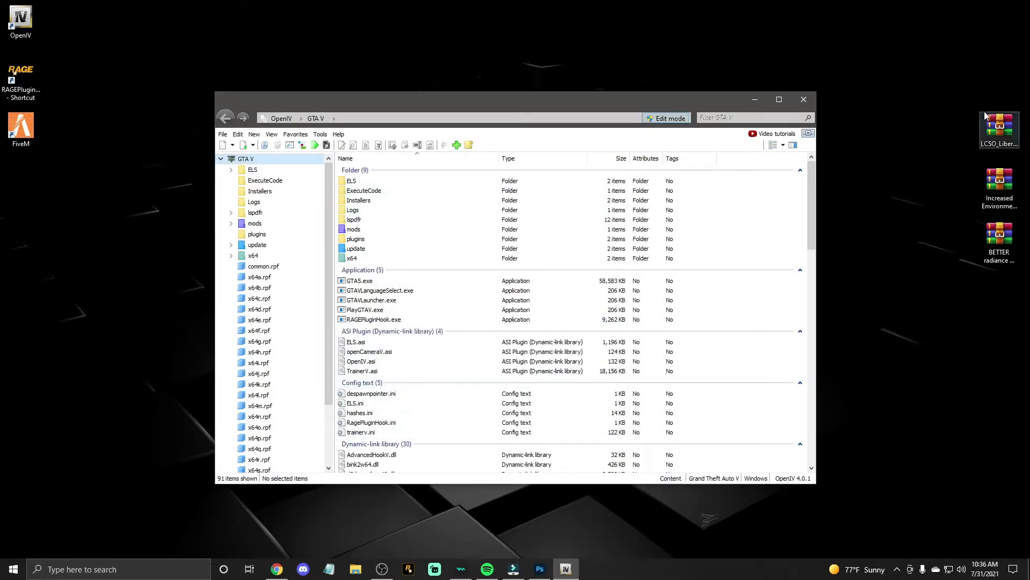
Step: Open LCSO_Liberty_Pack.rar in WinRAR, dismiss the licence notice, move the window aside and enter the LCSO Liberty Pack folder
double_click(1000, 129)
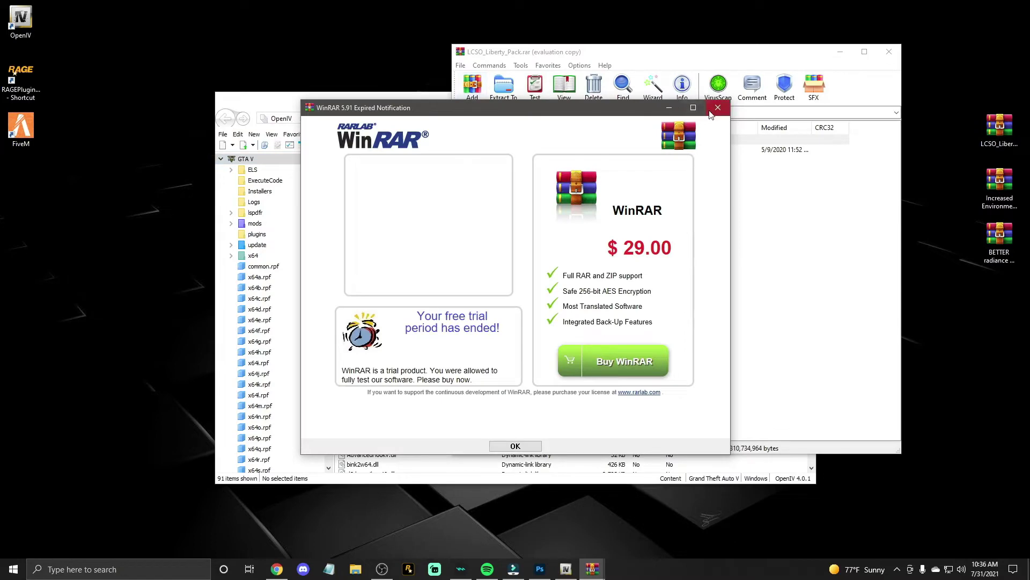
left_click(717, 102)
double_click(501, 151)
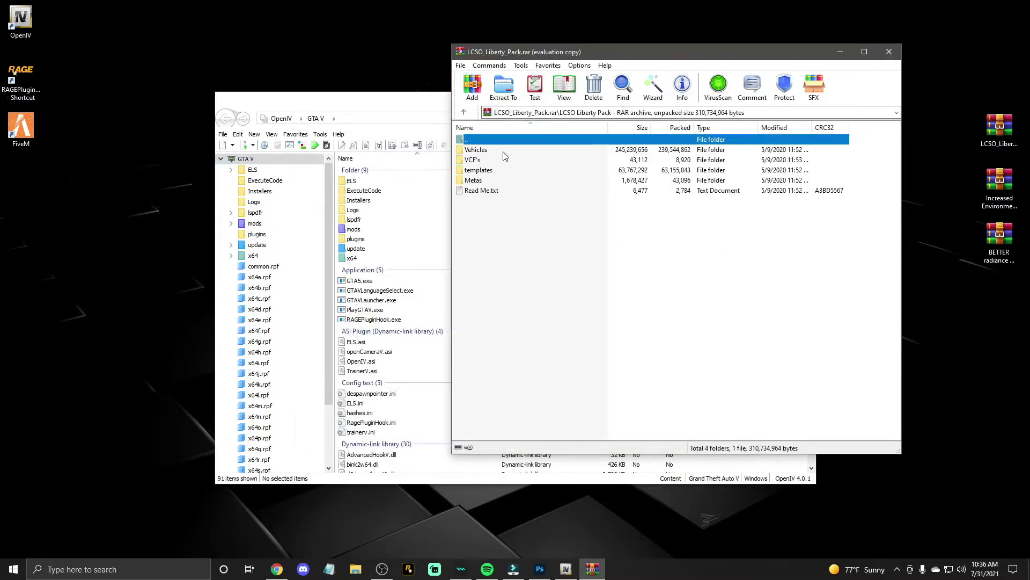
left_click_drag(520, 50, 643, 54)
double_click(617, 143)
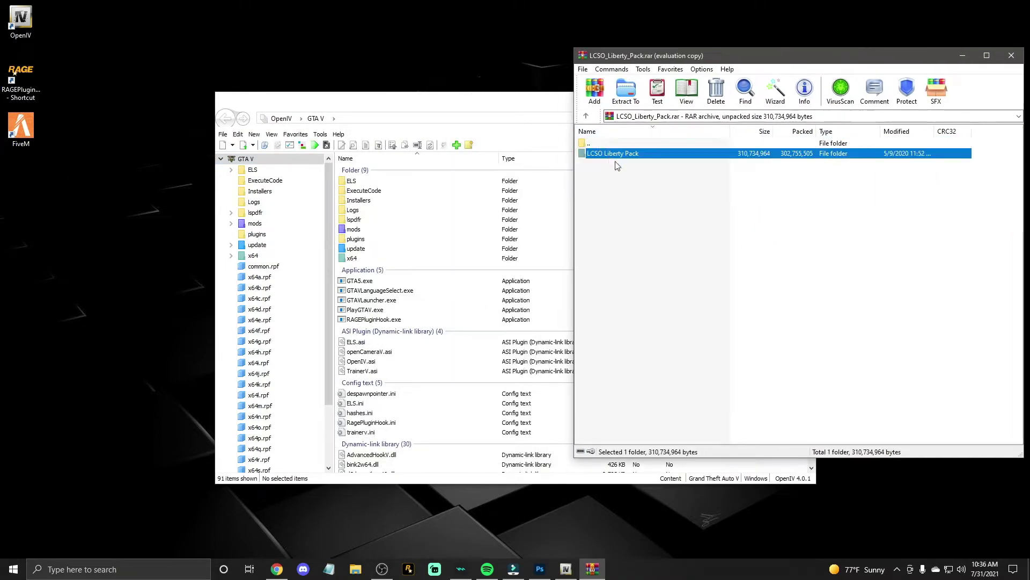
double_click(623, 153)
Step: Arrange OpenIV and the LCSO_Liberty_Pack.rar window side by side, giving OpenIV slightly more than half the screen width
left_click_drag(519, 103, 1, 46)
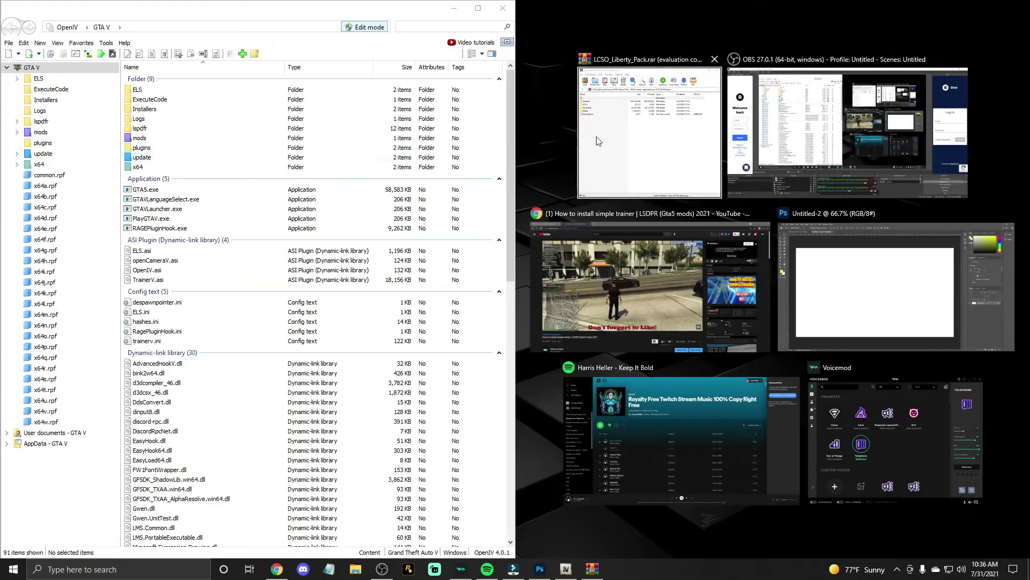
left_click(622, 102)
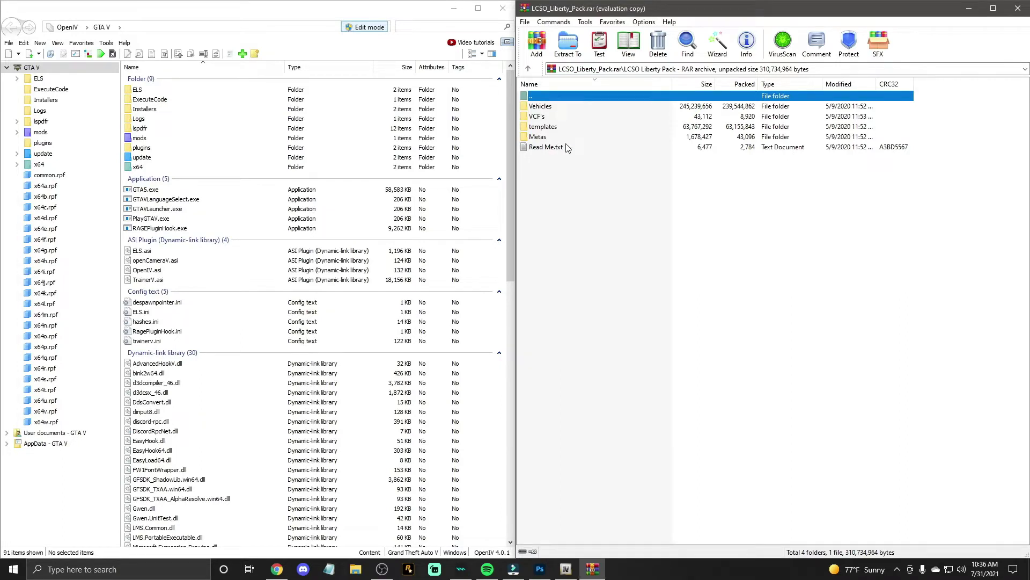
left_click_drag(518, 278, 543, 299)
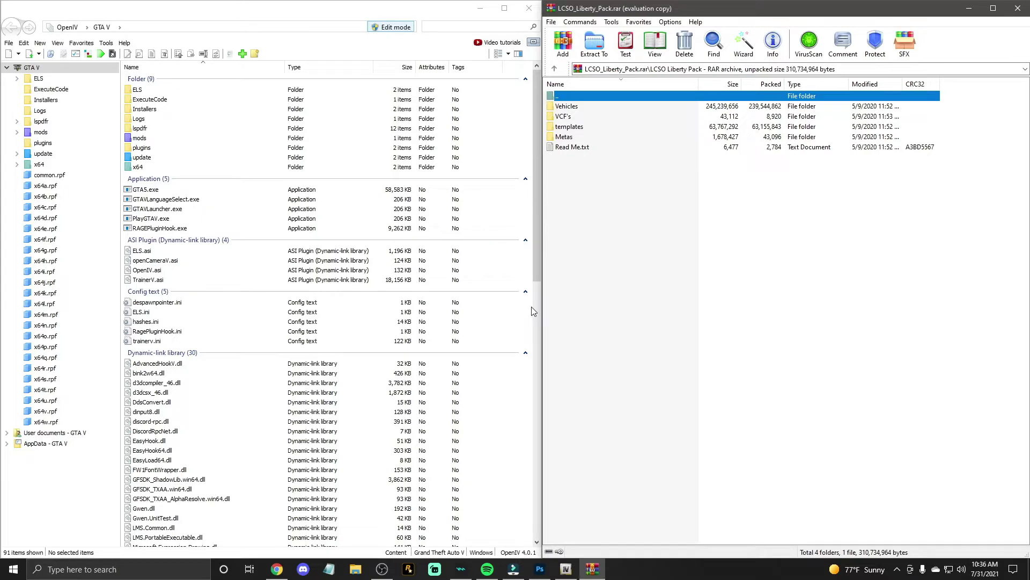
Step: Open the pack's Read Me.txt to read the installation and meta paths, and move it off to the other monitor
double_click(600, 148)
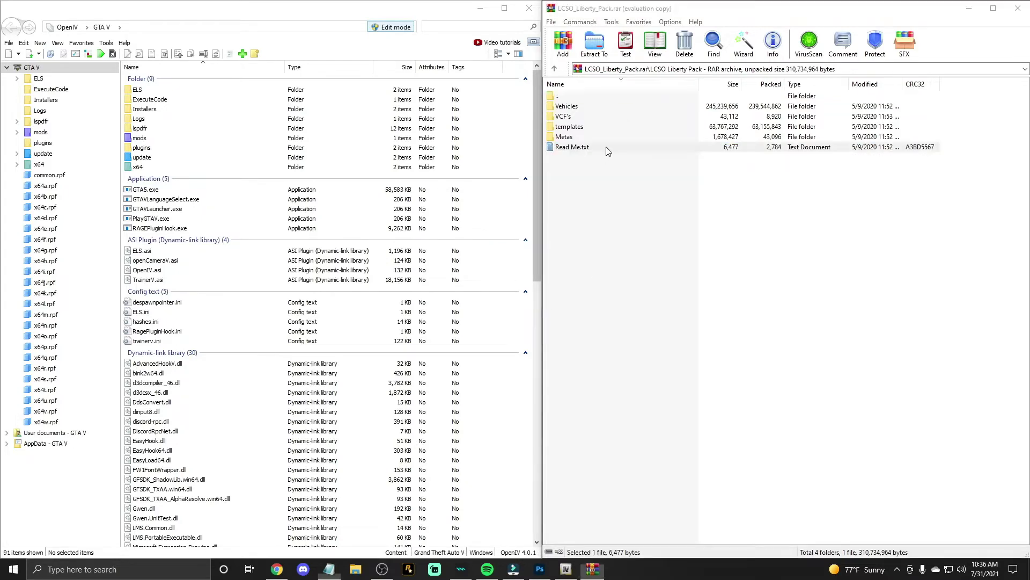
left_click_drag(617, 208, 556, 170)
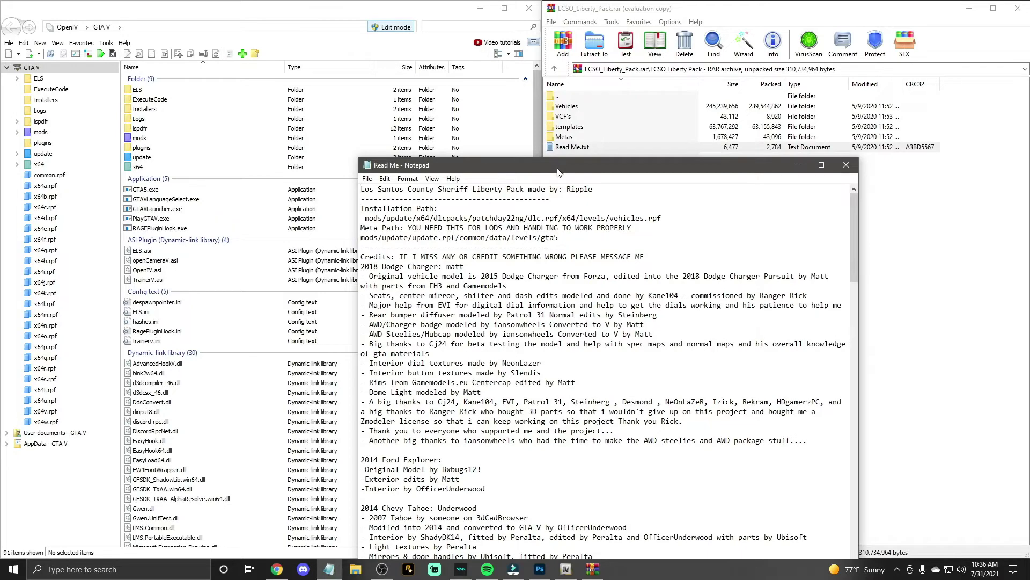
left_click_drag(557, 169, 0, 207)
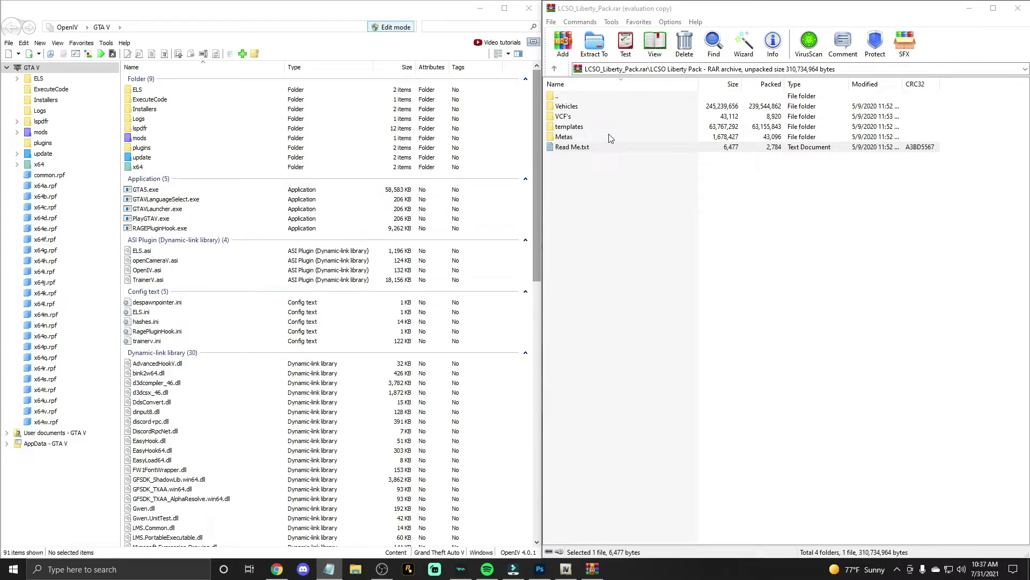
Step: Open the pack's Vehicles folder, inspect the files in the 2011 Ford Crown Victoria folder and return to the vehicle list
double_click(602, 108)
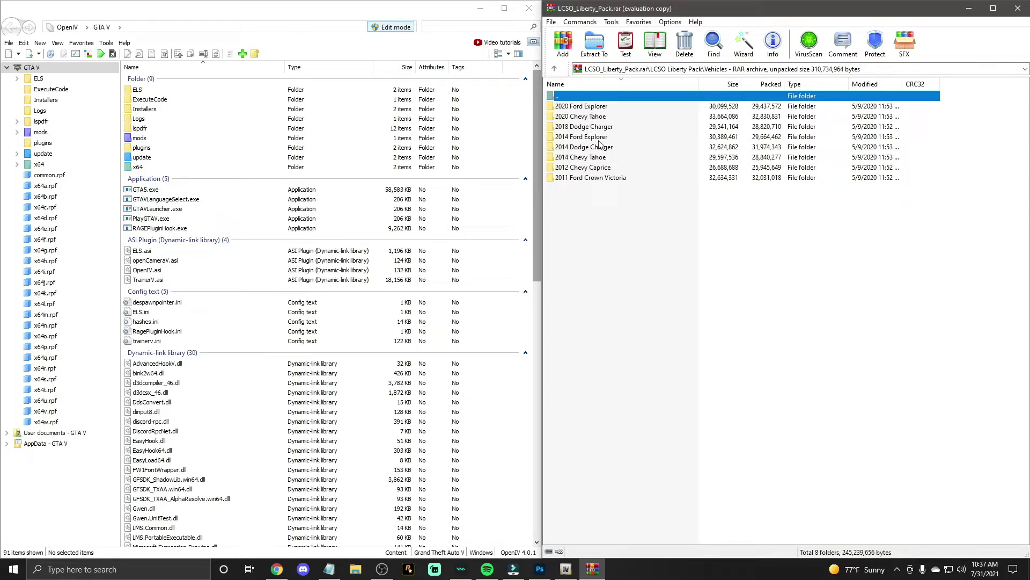
double_click(594, 177)
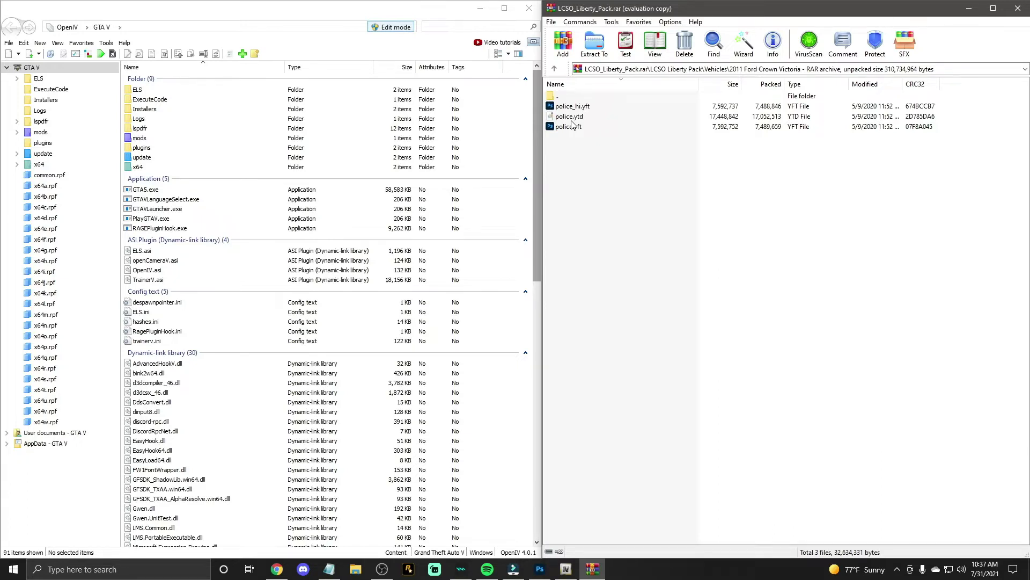
double_click(579, 97)
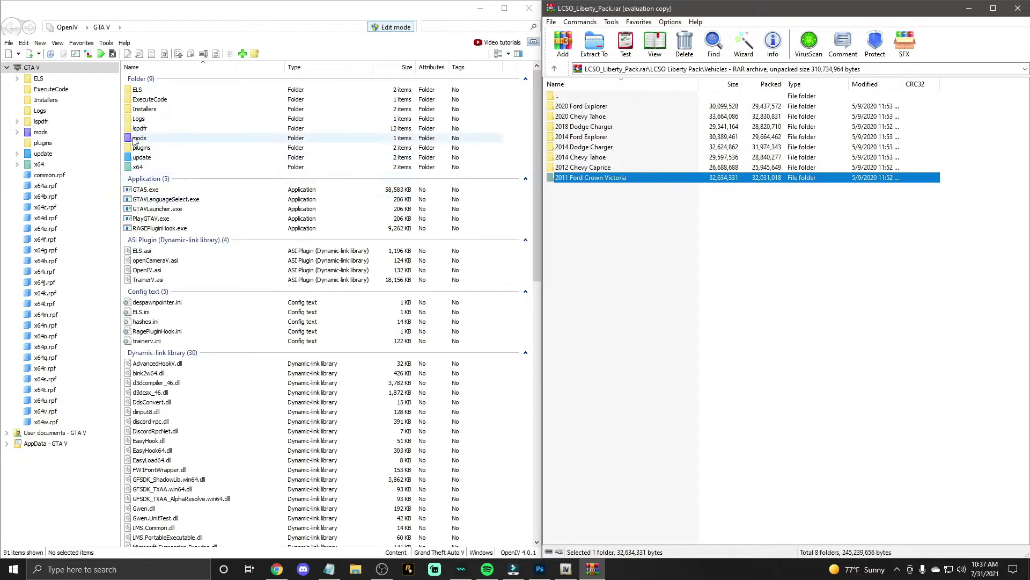
Step: In OpenIV, browse to mods/update/x64/dlcpacks/patchday22ng/dlc.rpf/x64/levels/gta5/vehicles.rpf
double_click(152, 139)
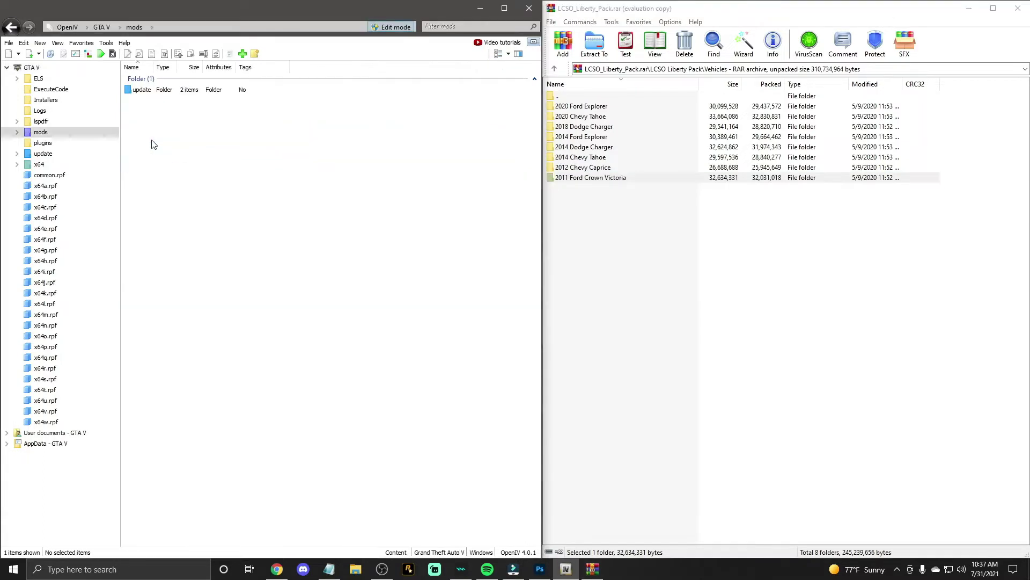
double_click(175, 91)
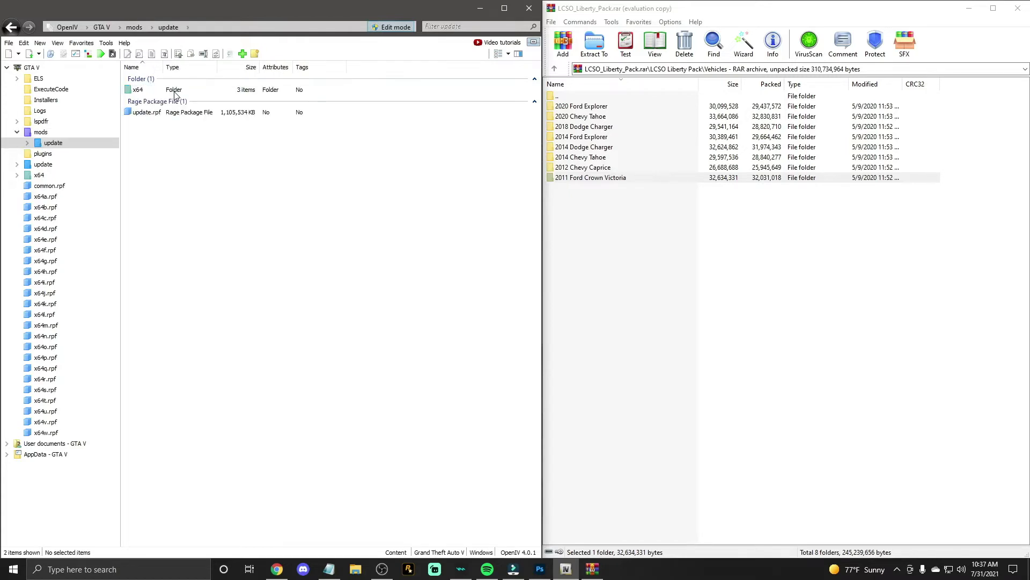
double_click(174, 90)
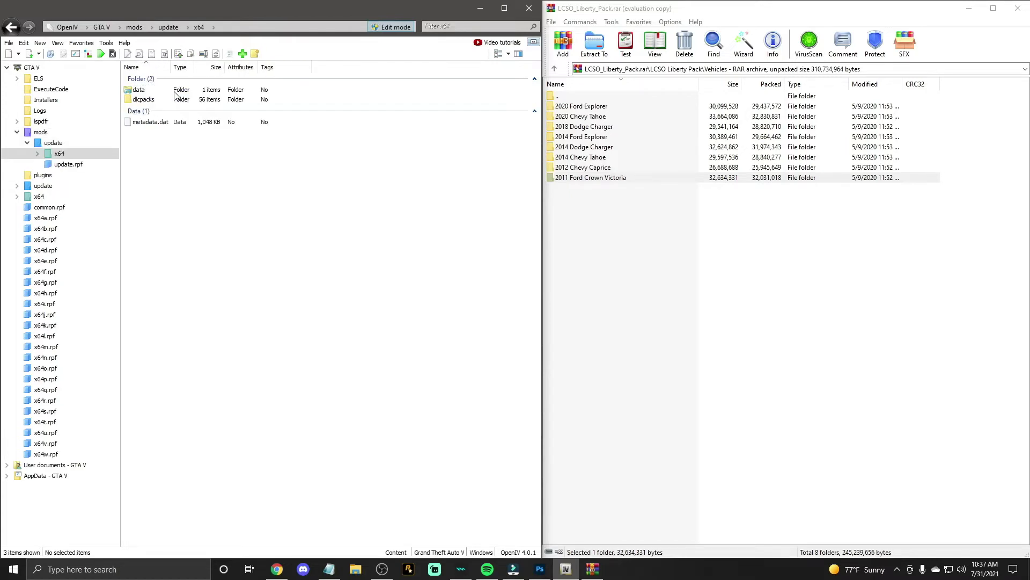
double_click(145, 100)
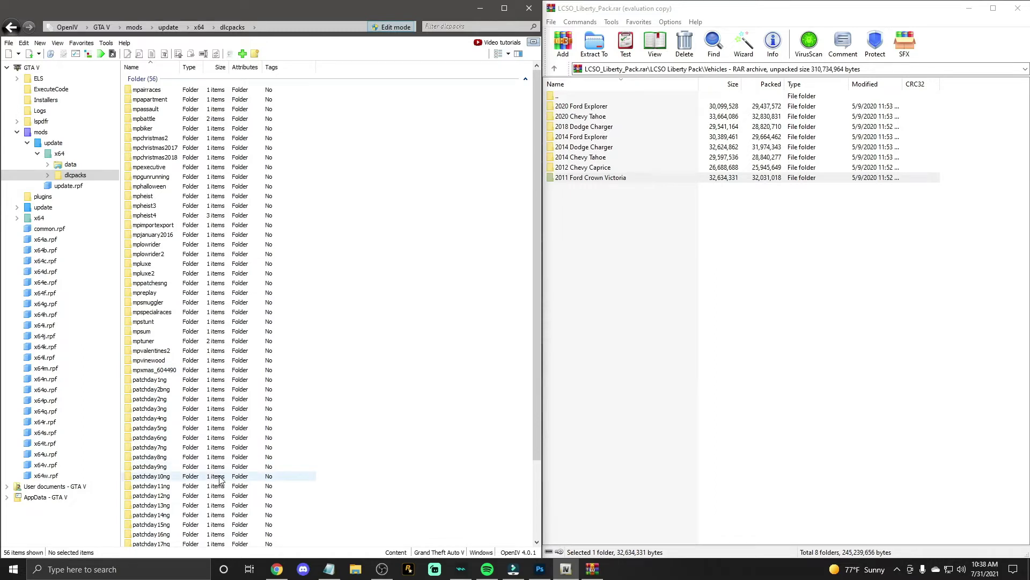
scroll(226, 467, "down", 4)
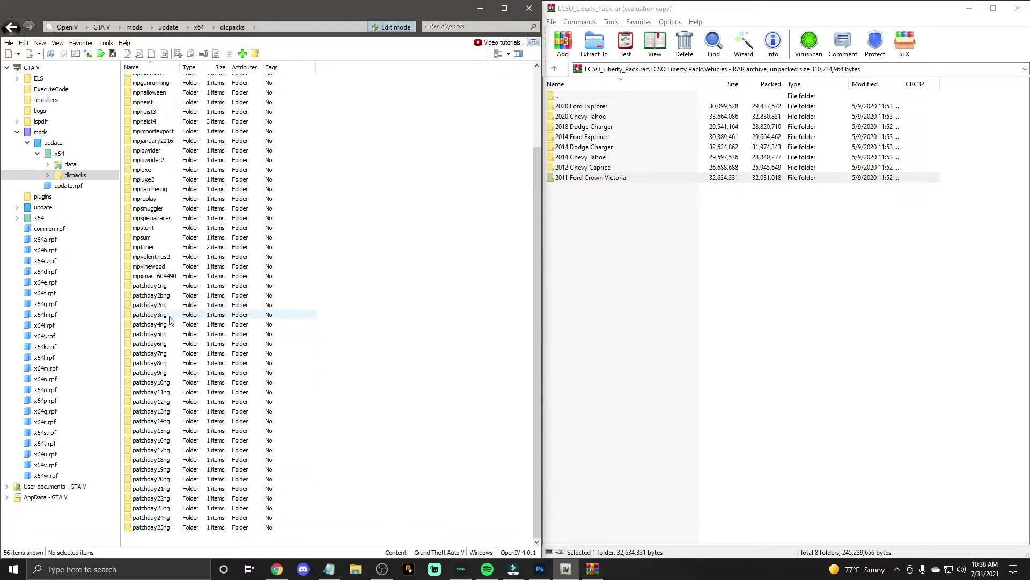
double_click(171, 499)
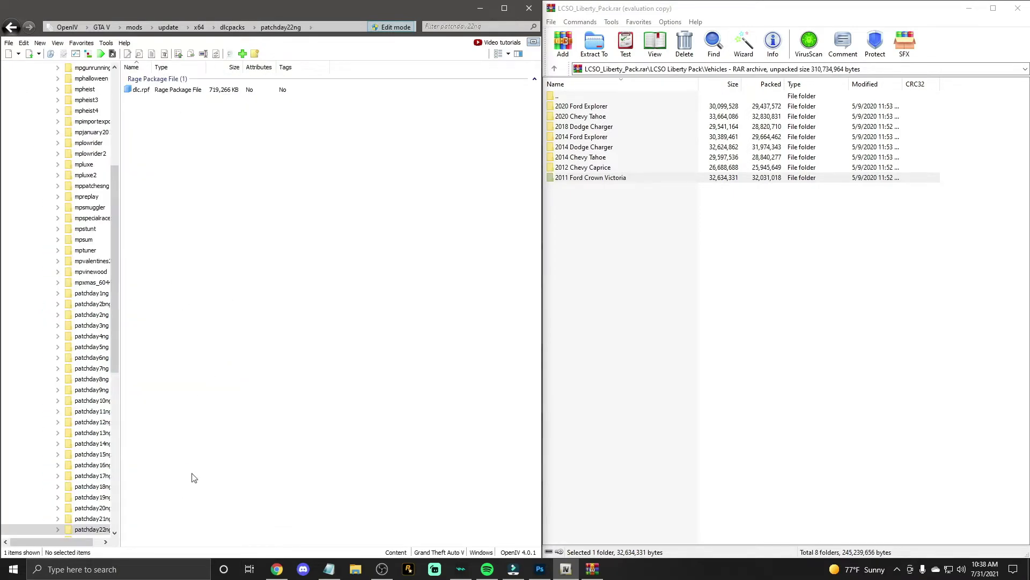
double_click(171, 91)
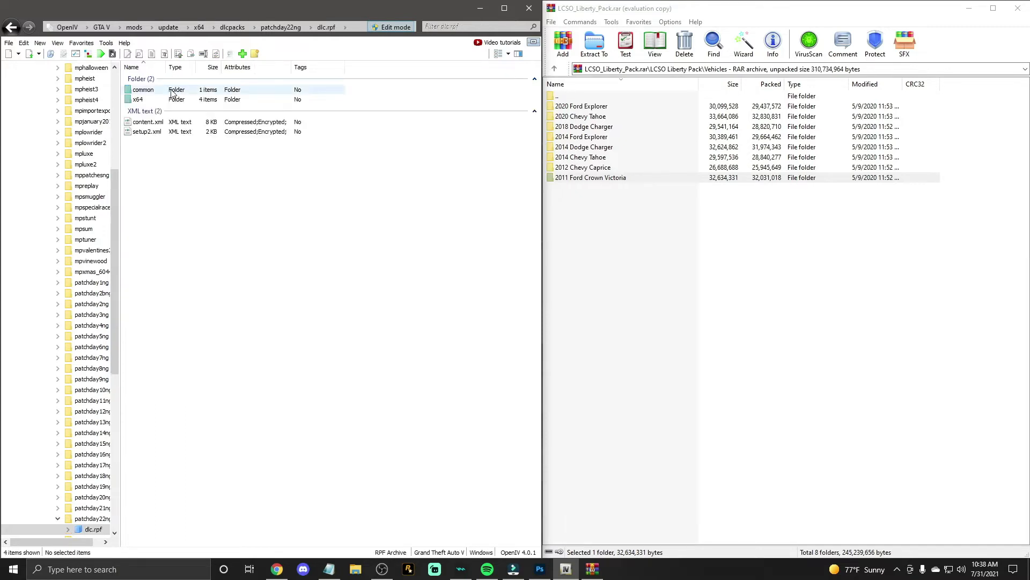
double_click(173, 100)
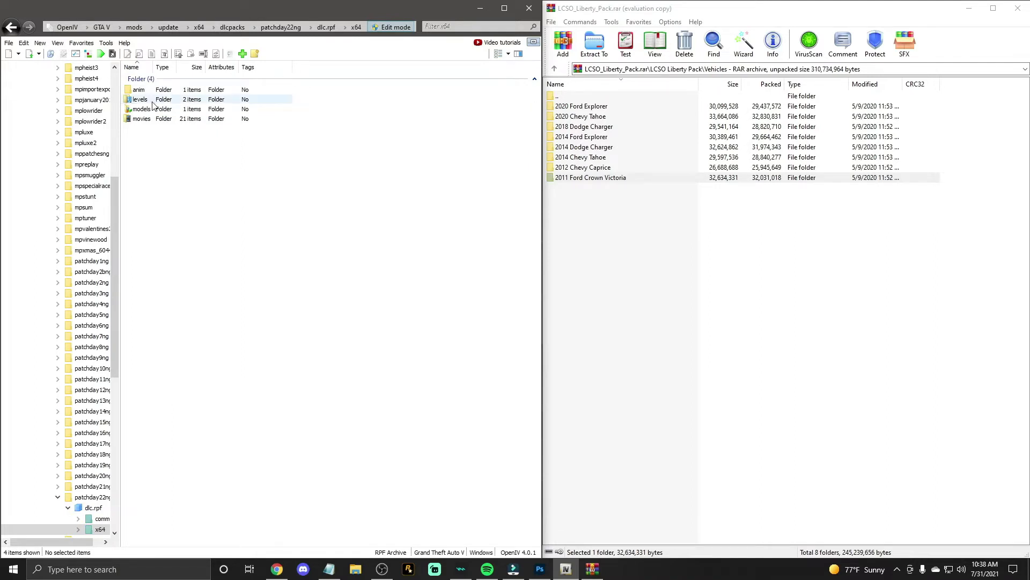
double_click(154, 102)
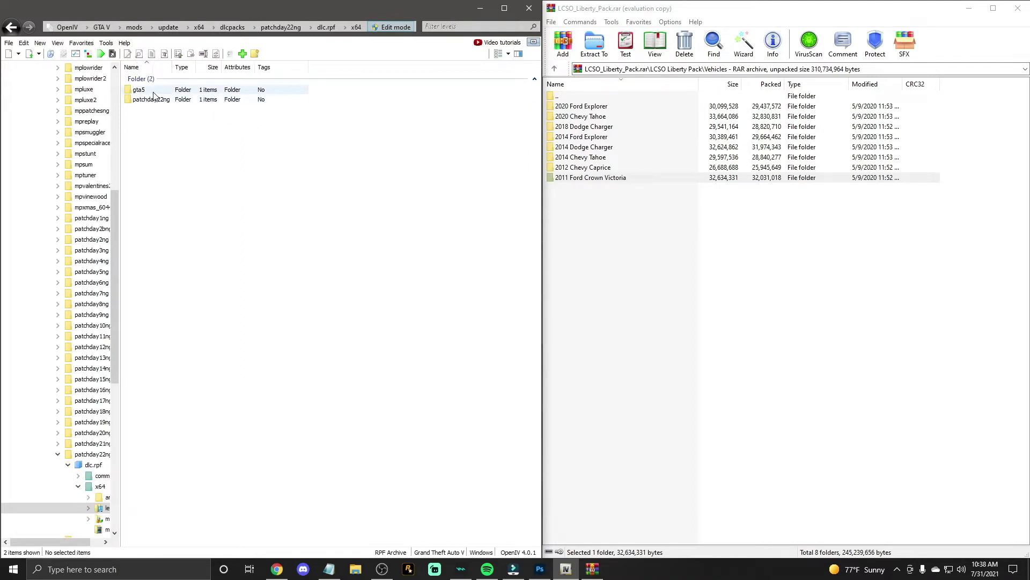
double_click(154, 92)
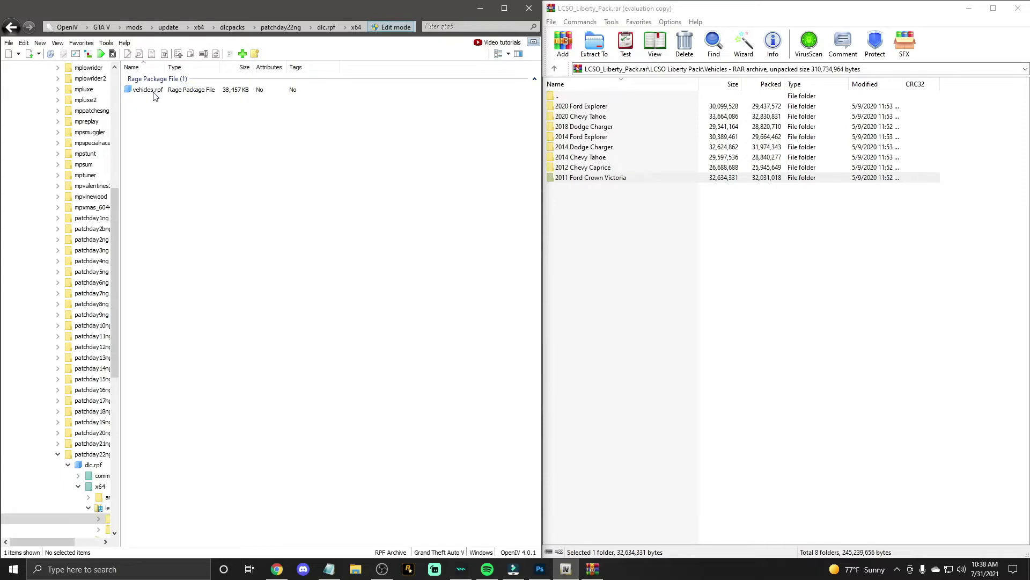
double_click(154, 94)
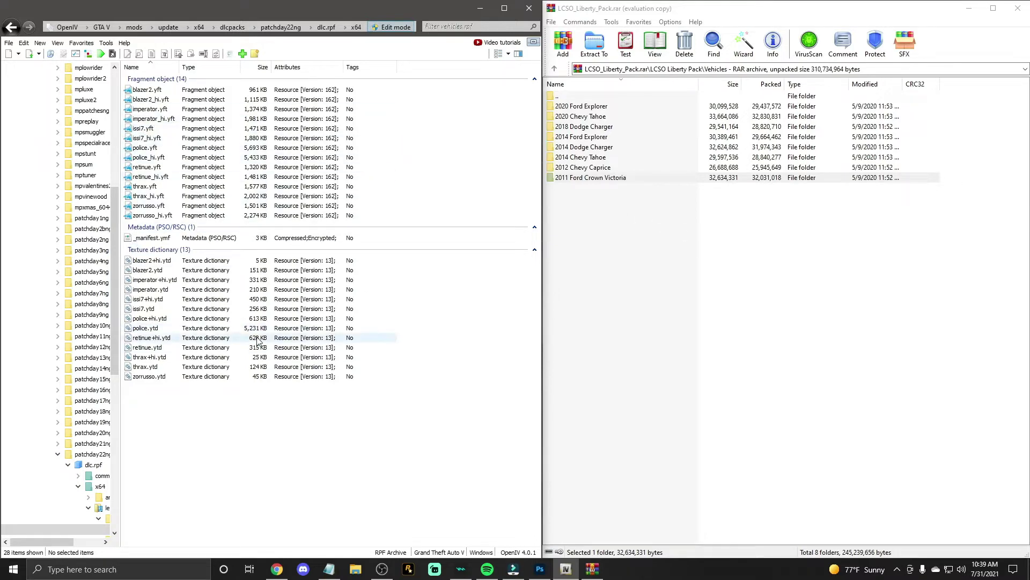
Step: Add the open vehicles.rpf location to the favorites under the name "Police vehicles"
left_click(81, 43)
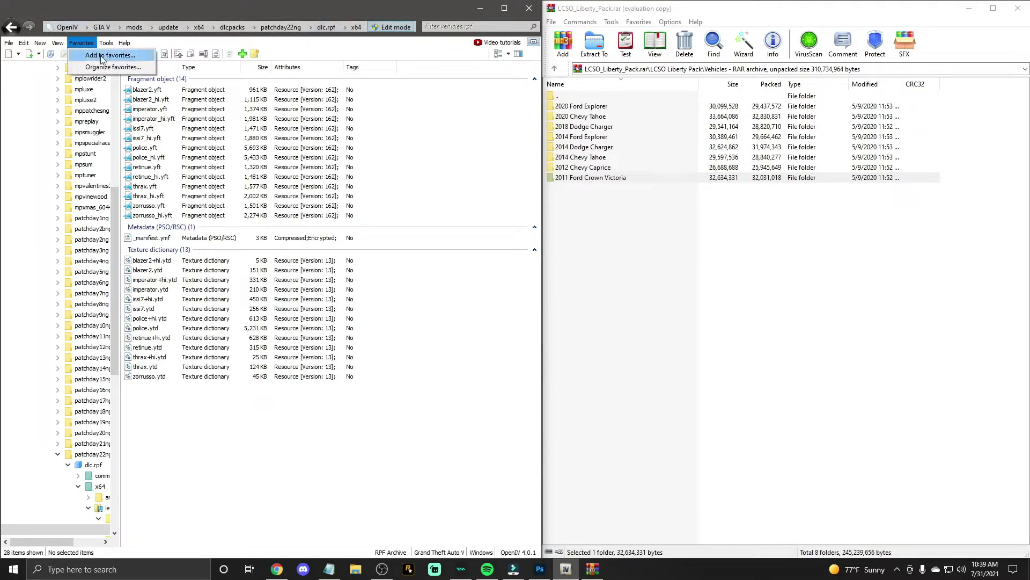
left_click(101, 56)
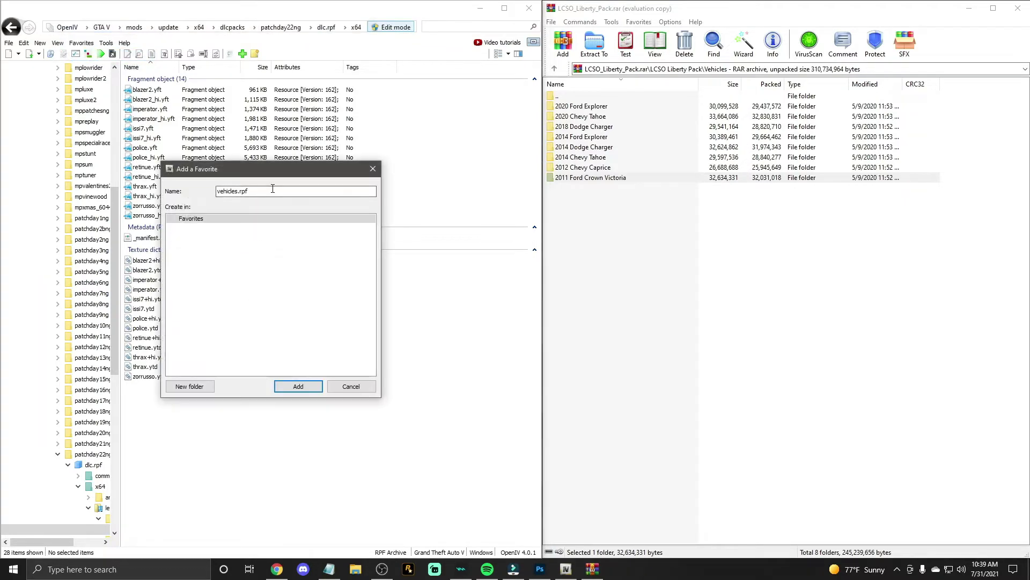
type("Police vehicles")
left_click(317, 387)
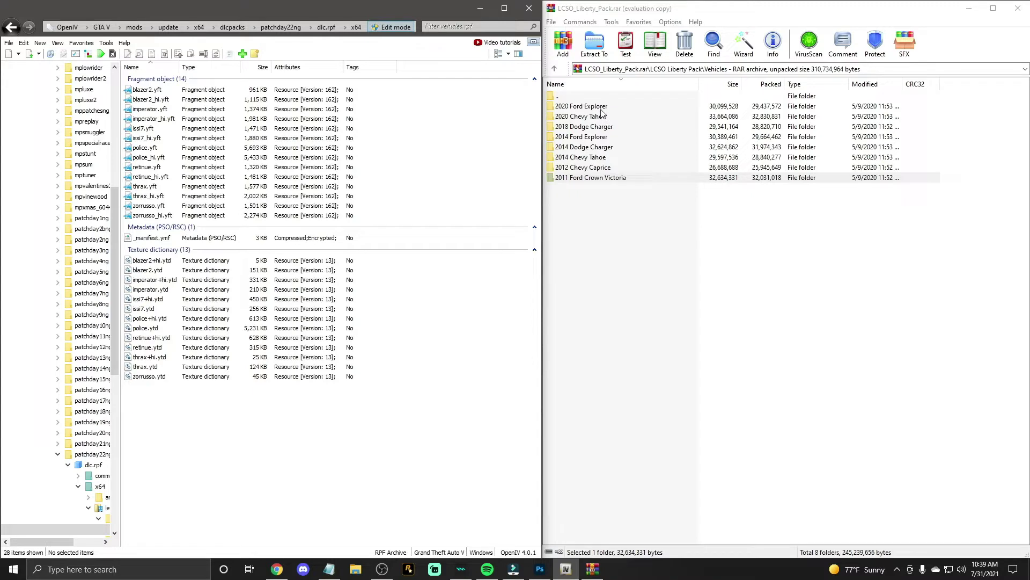
Step: In the archive's 2011 Ford Crown Victoria folder, rename police.yft to sheriff.yft
double_click(607, 178)
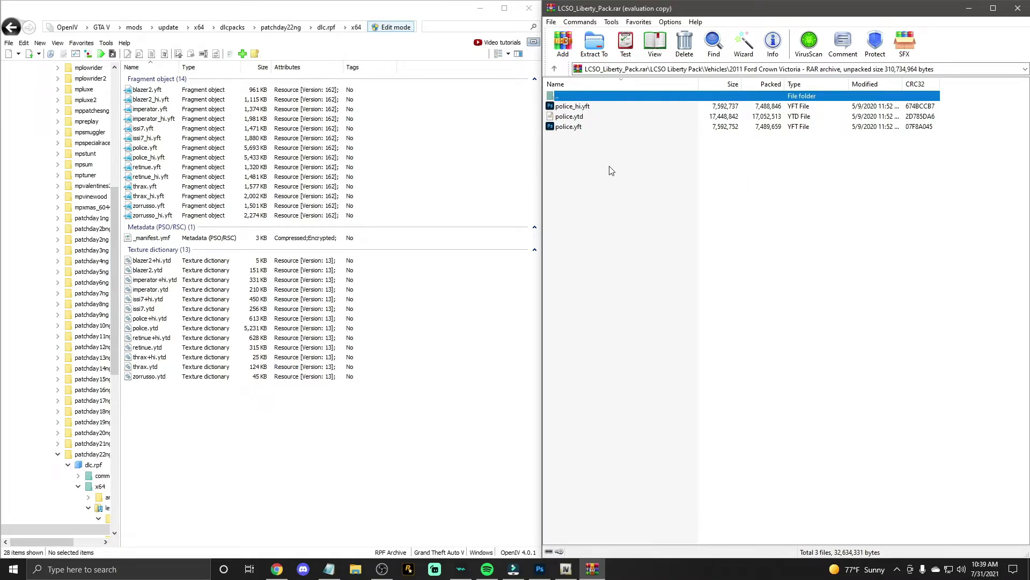
left_click(570, 129)
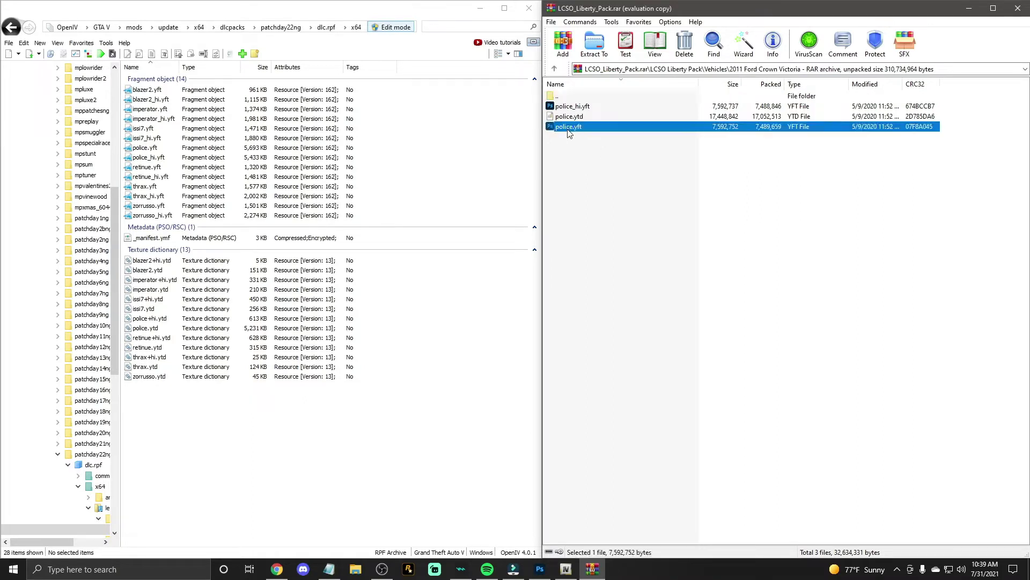
left_click(570, 129)
left_click(572, 128)
key("BackSpace")
key("BackSpace")
key("BackSpace")
key("BackSpace")
key("BackSpace")
key("BackSpace")
type("sheriff")
key("Return")
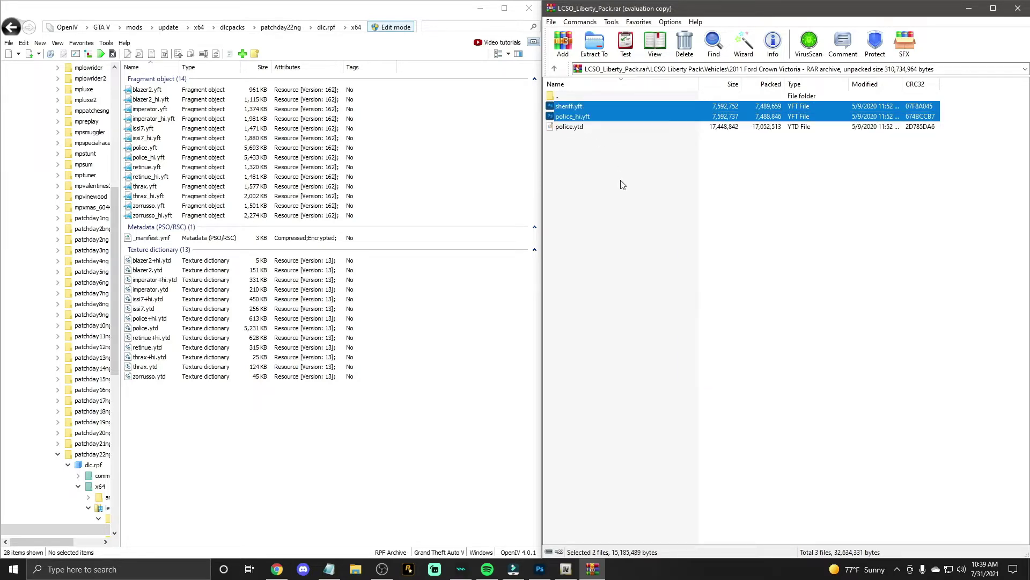
Step: Rename the Crown Victoria's police_hi.yft to sheriff_hi.yft inside the archive
left_click(573, 118)
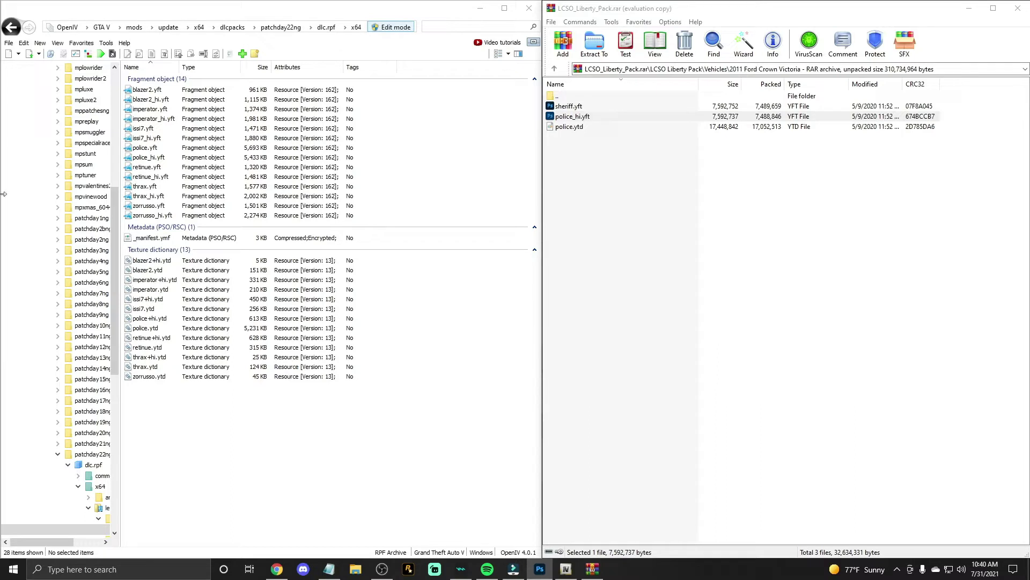
left_click(573, 117)
left_click(574, 118)
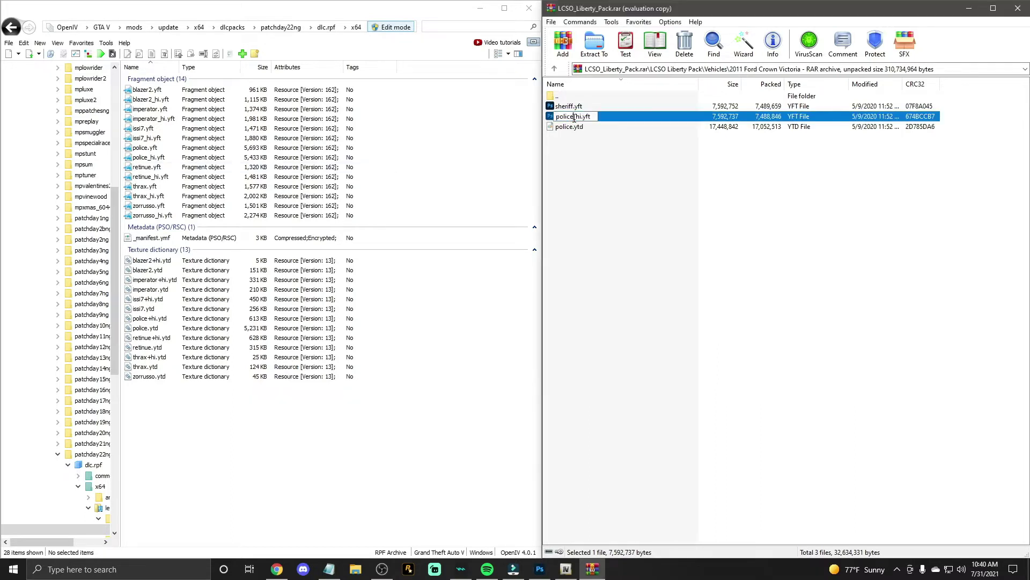
key("BackSpace")
key("BackSpace")
key("BackSpace")
key("BackSpace")
key("BackSpace")
key("BackSpace")
type("sheriff")
key("Return")
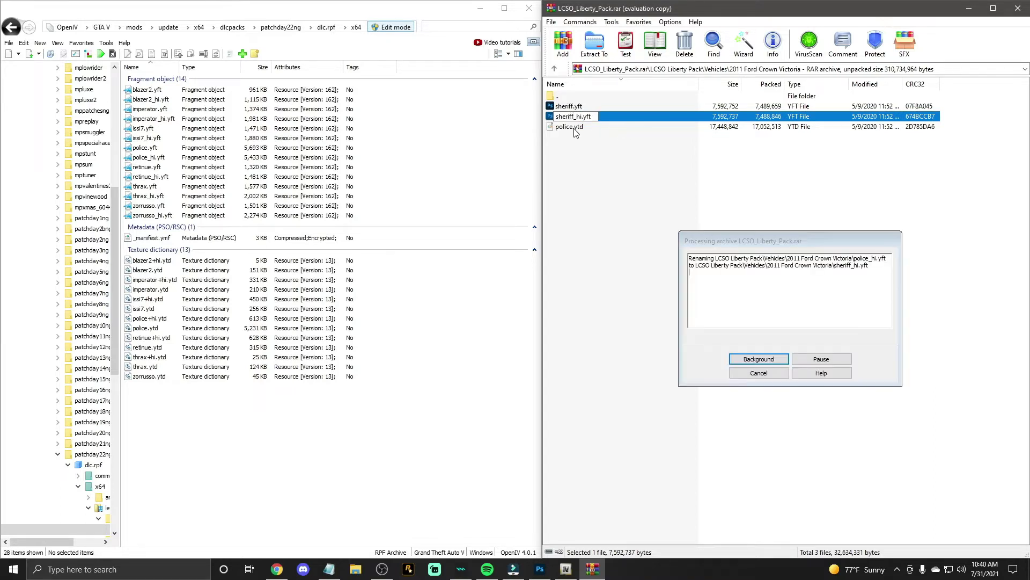
Step: Rename the Crown Victoria's texture file police.ytd to sheriff.ytd inside the archive
left_click(574, 129)
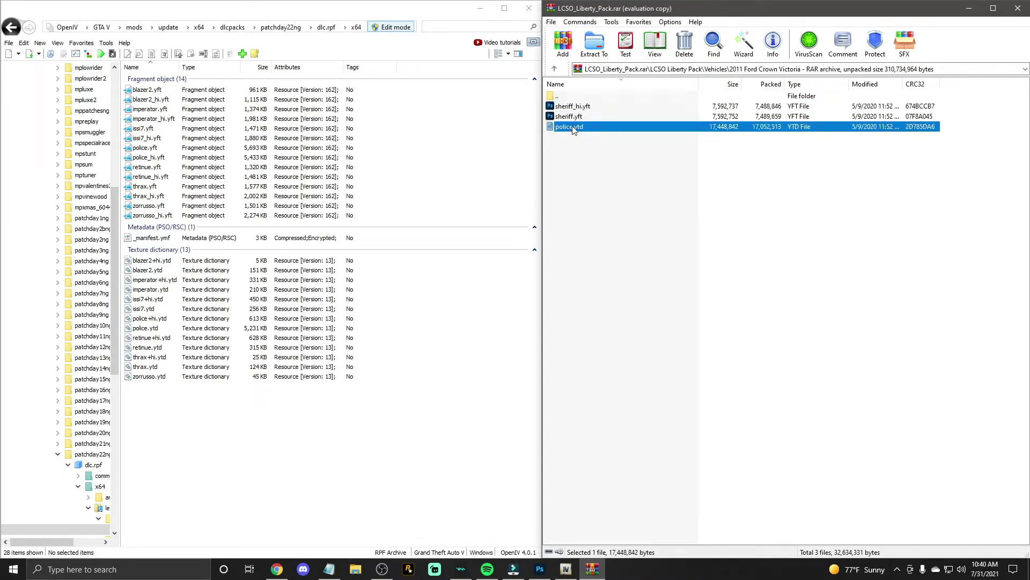
left_click(574, 129)
left_click(574, 127)
key("BackSpace")
key("BackSpace")
key("BackSpace")
key("BackSpace")
key("BackSpace")
key("BackSpace")
type("sheriff")
key("Return")
Step: Copy sheriff_hi.yft, sheriff.ytd and sheriff.yft from the archive into the open vehicles.rpf in OpenIV
left_click_drag(597, 194, 569, 149)
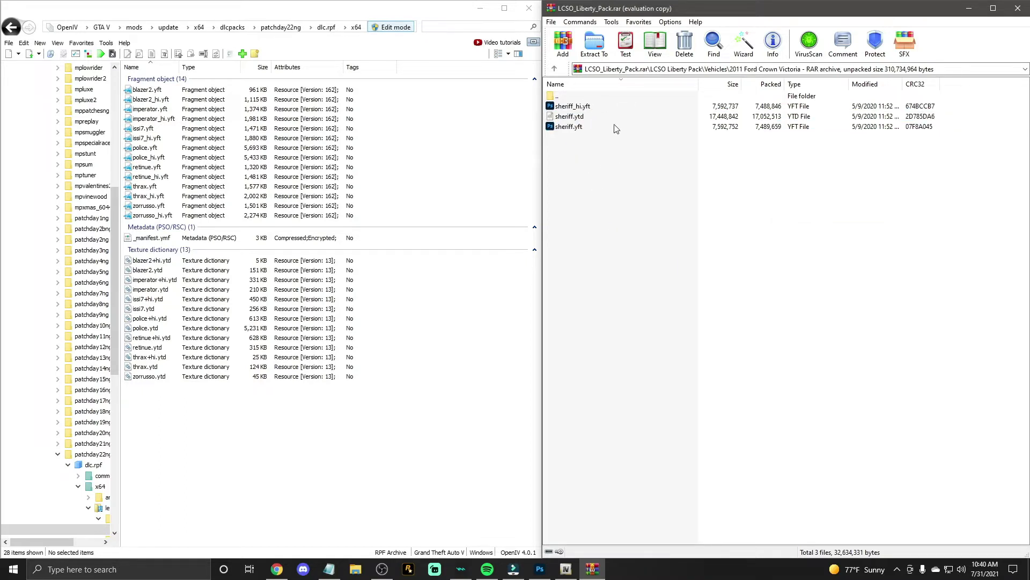
left_click_drag(578, 140, 455, 314)
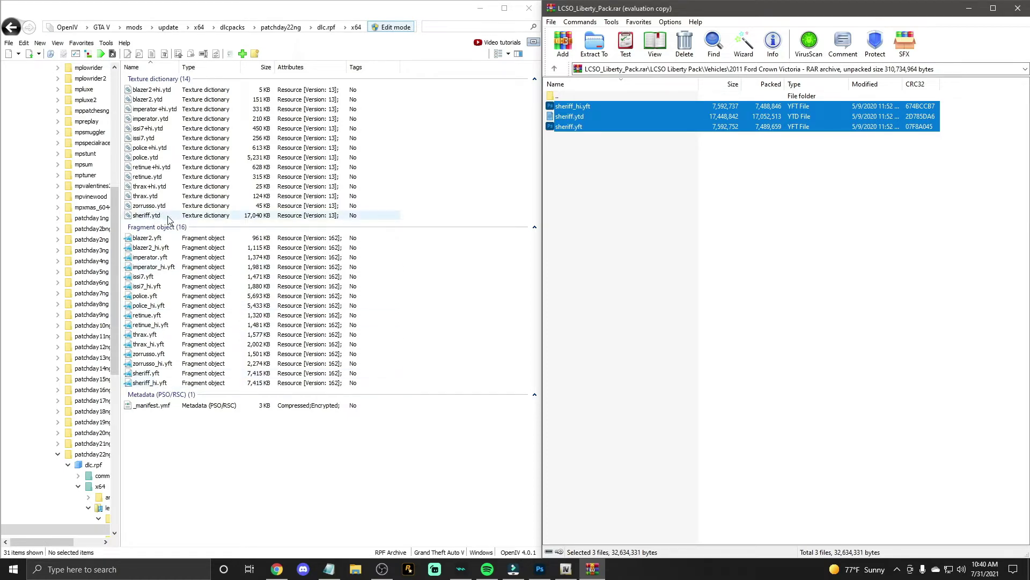
Step: Preview sheriff_hi.yft in the model viewer and inspect the sheriff car from several sides
left_click(187, 383)
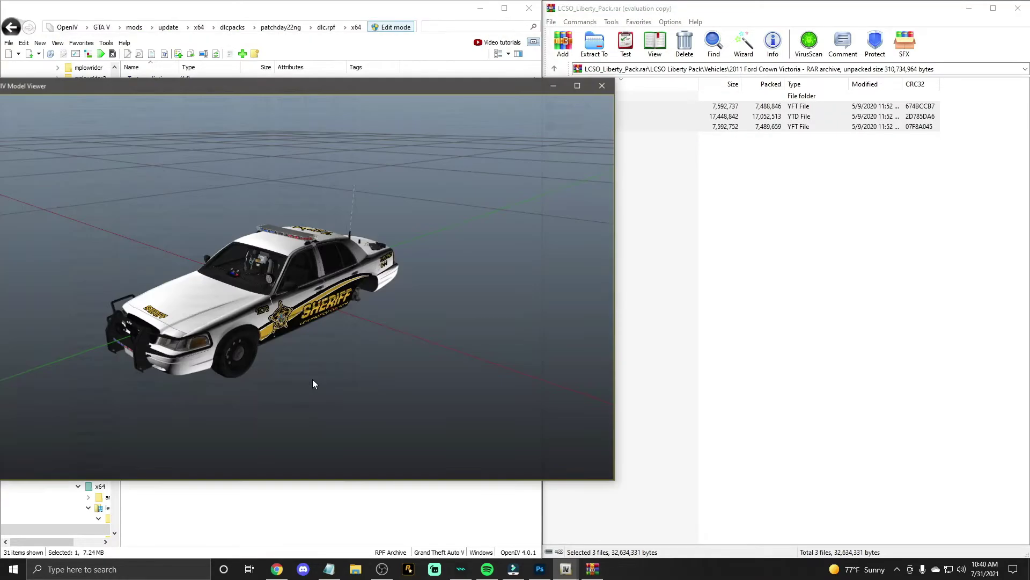
left_click_drag(313, 379, 406, 308)
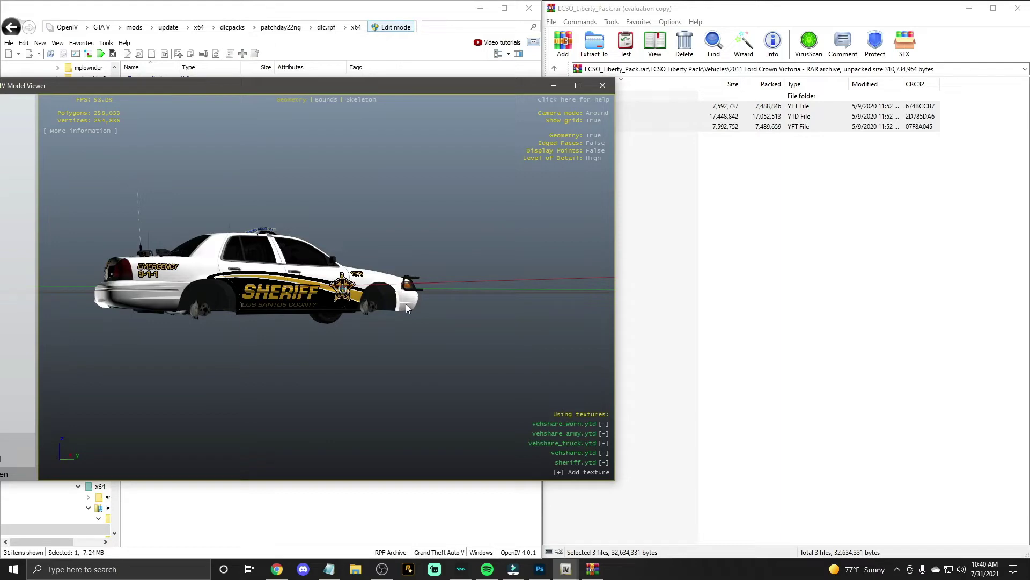
left_click_drag(333, 307, 236, 242)
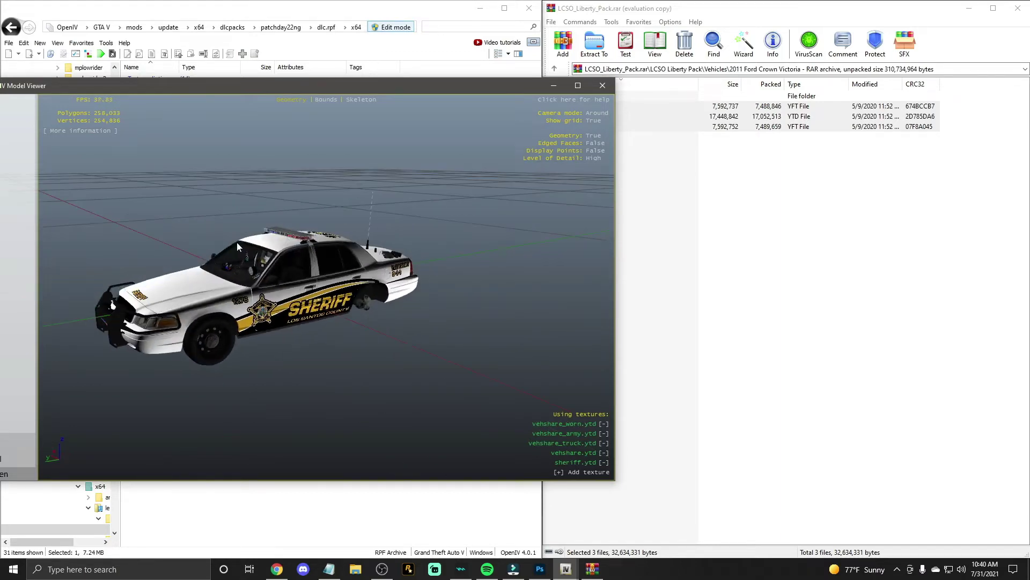
Step: View the sheriff Crown Victoria side-on and close the model viewer
left_click_drag(418, 252, 408, 225)
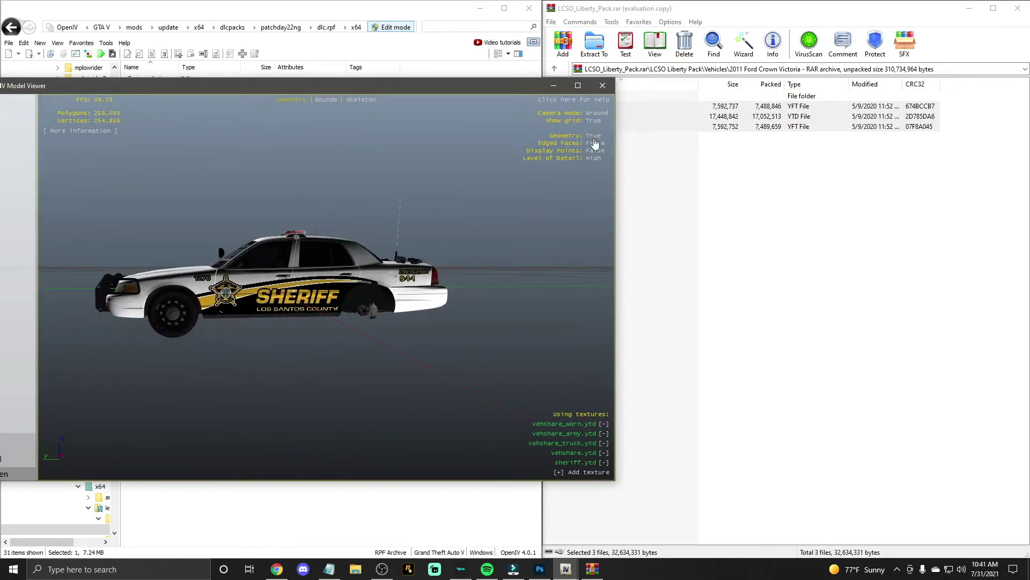
left_click(603, 85)
Step: Open the VCF's folder of the Liberty Pack archive and the ELS pack_default folder of GTA V in OpenIV
double_click(585, 97)
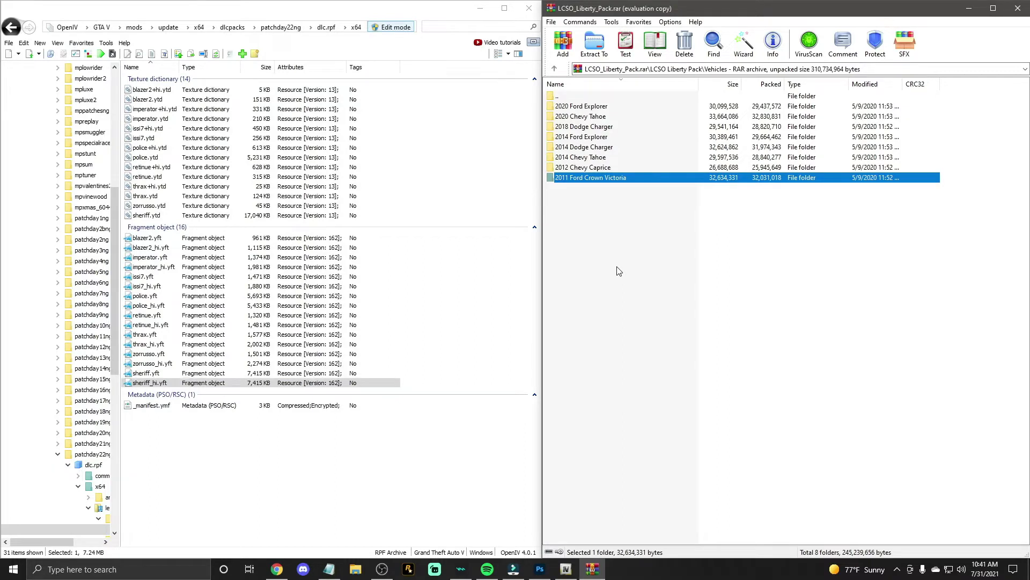
double_click(578, 98)
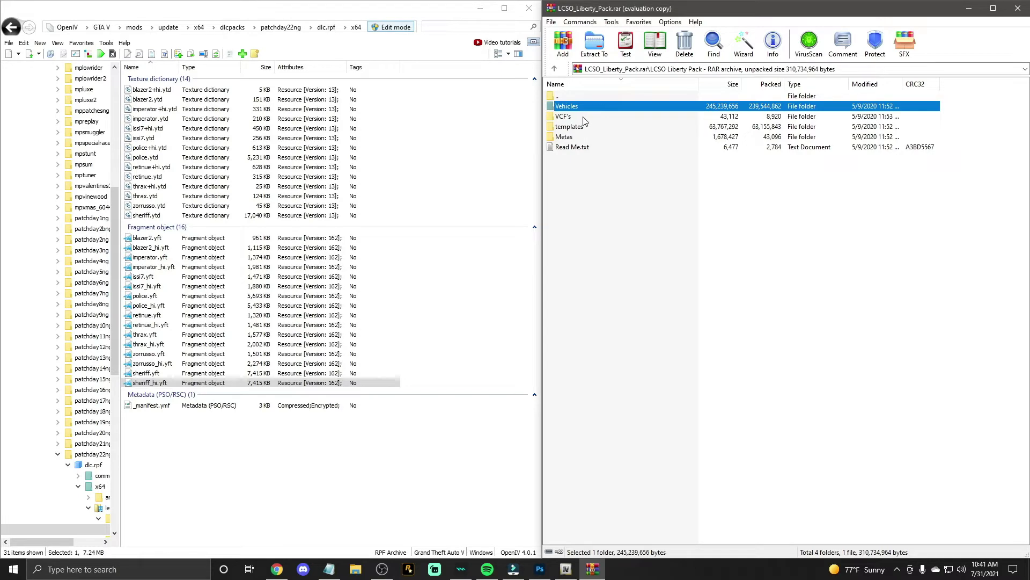
double_click(583, 117)
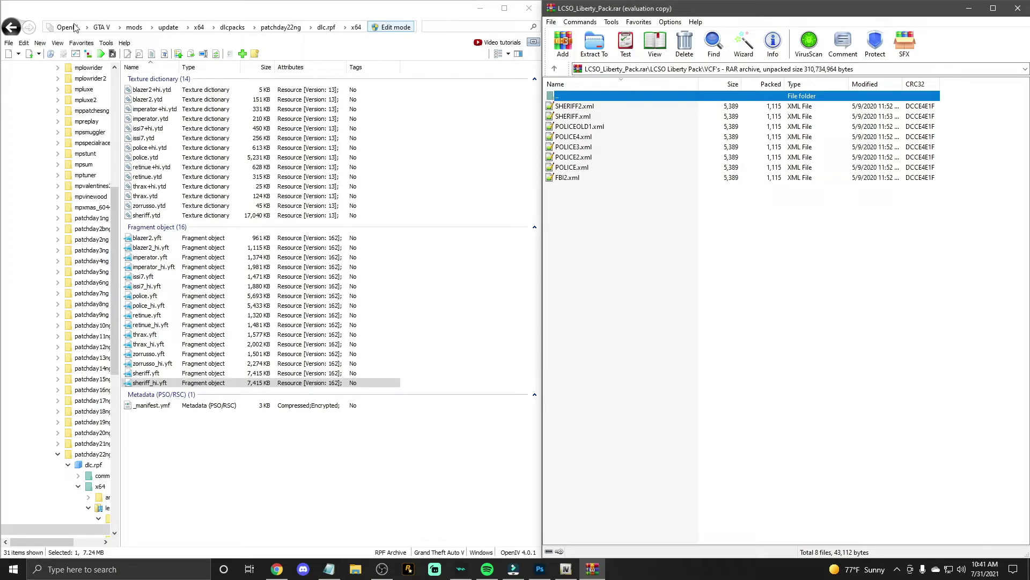
left_click(102, 28)
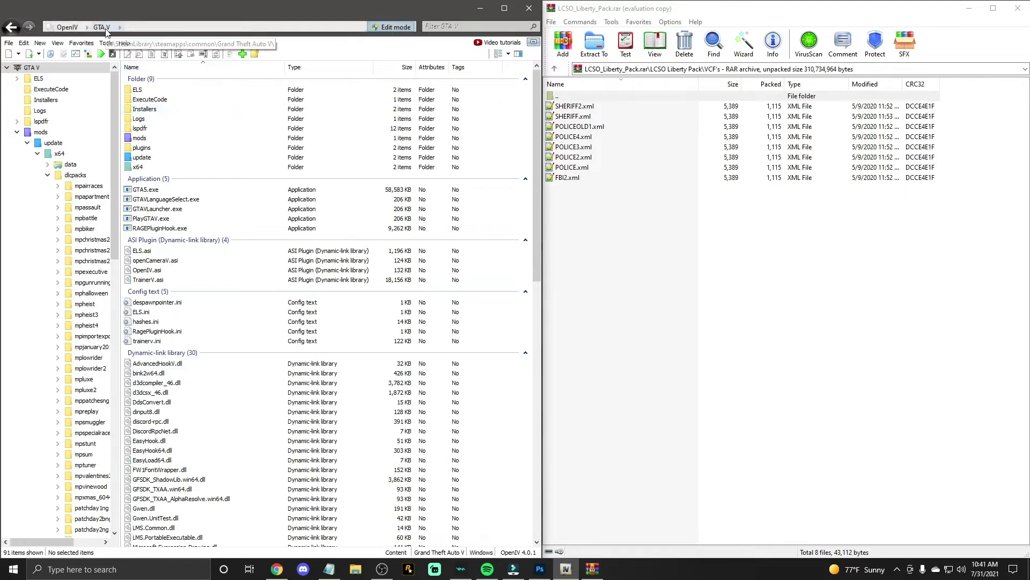
double_click(138, 89)
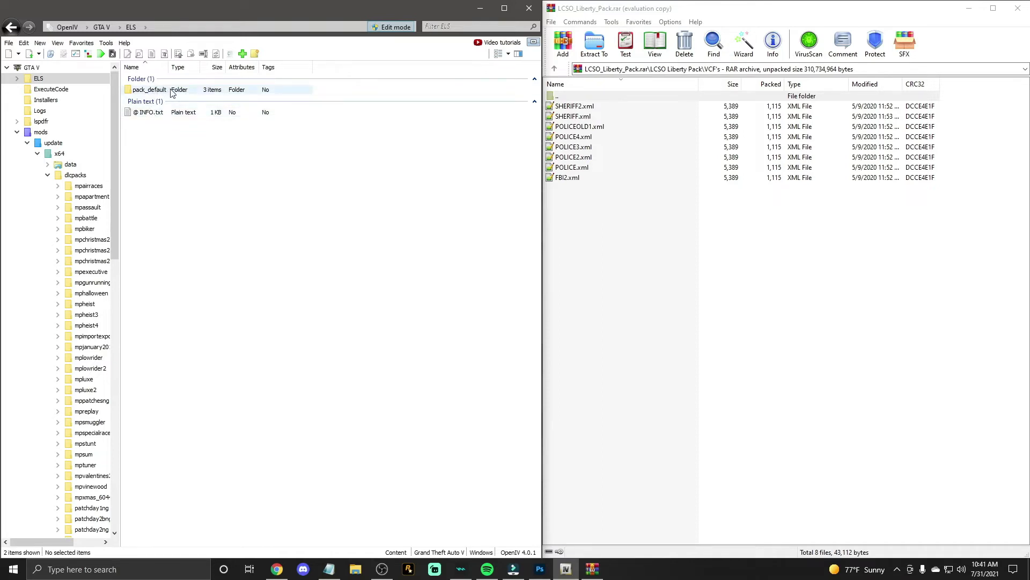
double_click(149, 90)
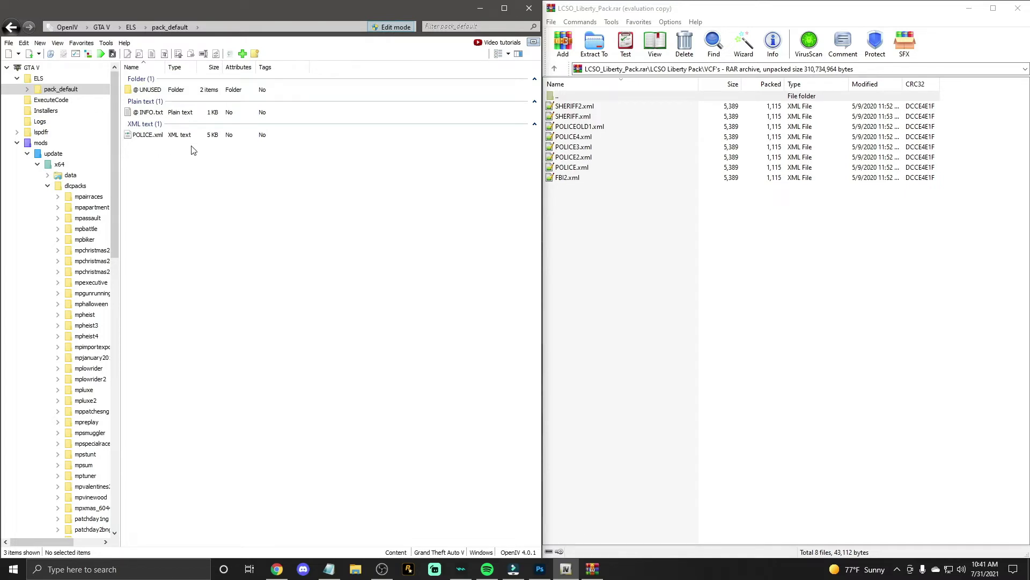
Step: Try to rename POLICE.xml in the archive's VCF's folder to SHERIFF.xml
left_click(576, 172)
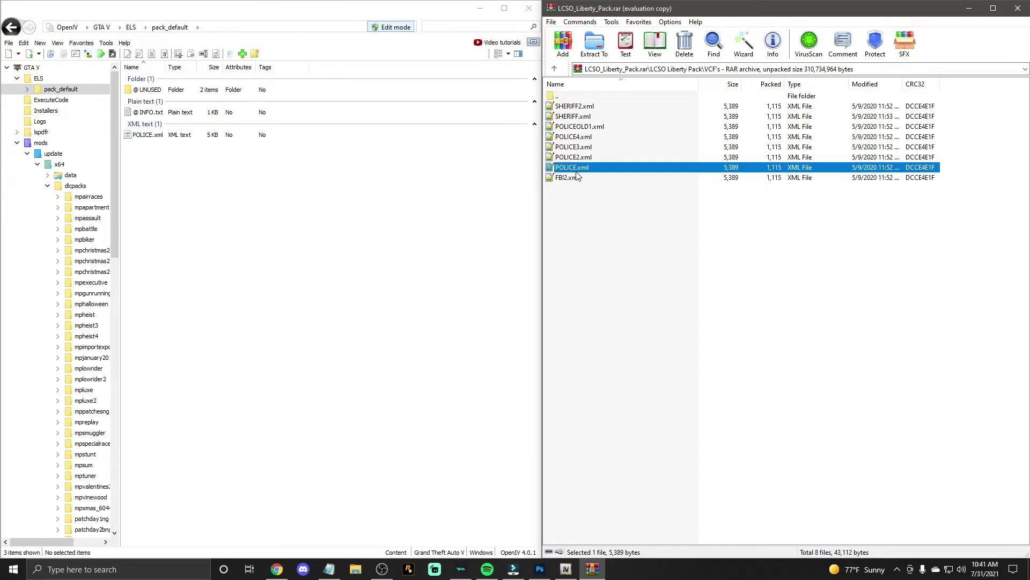
left_click(576, 171)
key("BackSpace")
key("BackSpace")
key("BackSpace")
key("BackSpace")
key("BackSpace")
key("BackSpace")
type("SHERIFF")
key("Return")
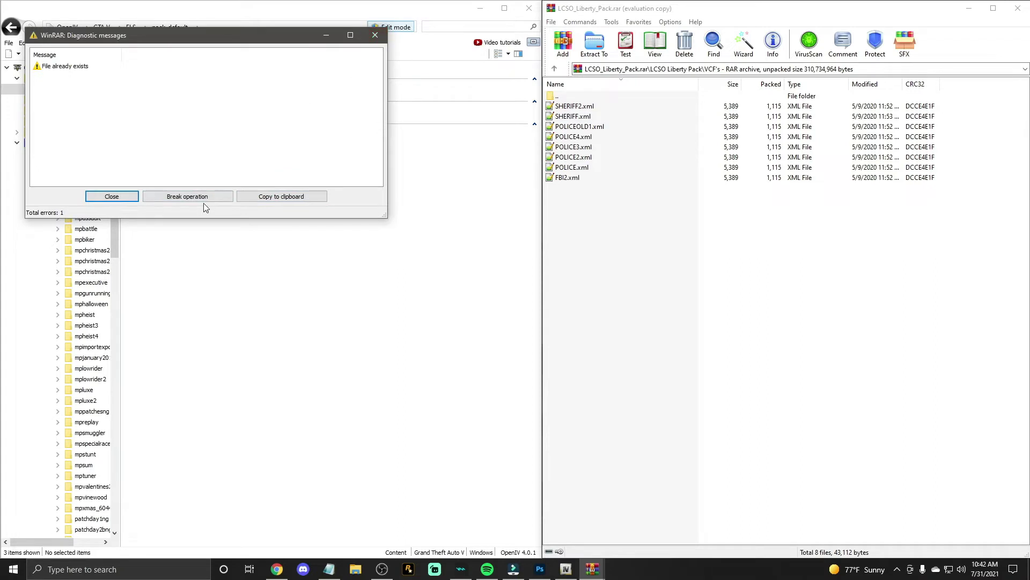
left_click(376, 35)
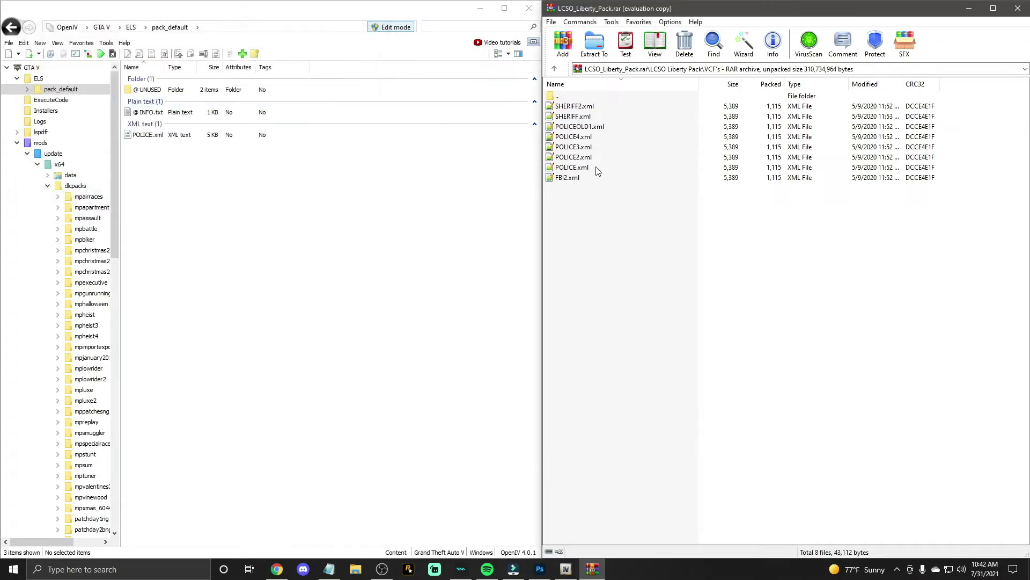
Step: Rename the existing SHERIFF.xml in the archive's VCF's folder to SHERIFF3.xml
left_click(578, 117)
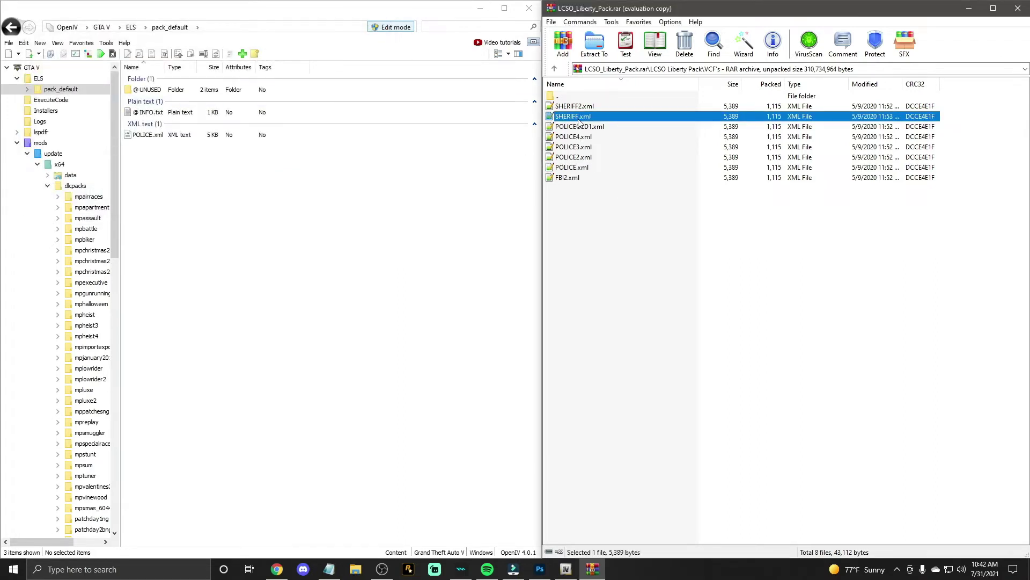
left_click(578, 119)
left_click(578, 118)
type("3")
key("Return")
mouse_move(623, 229)
left_mouse_down()
mouse_move(587, 172)
mouse_move(603, 232)
left_mouse_up()
Step: Rename POLICE.xml in the archive to SHERIFF.xml and copy it into the ELS pack_default folder in OpenIV
left_click(580, 171)
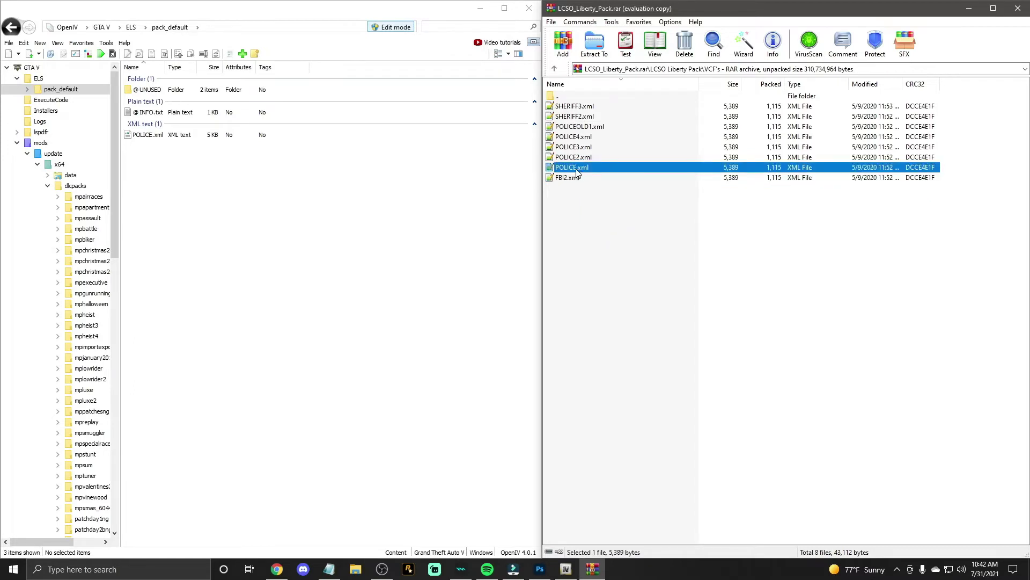
left_click(577, 171)
key("BackSpace")
key("BackSpace")
key("BackSpace")
key("BackSpace")
key("BackSpace")
key("BackSpace")
type("SHERIFF")
key("Return")
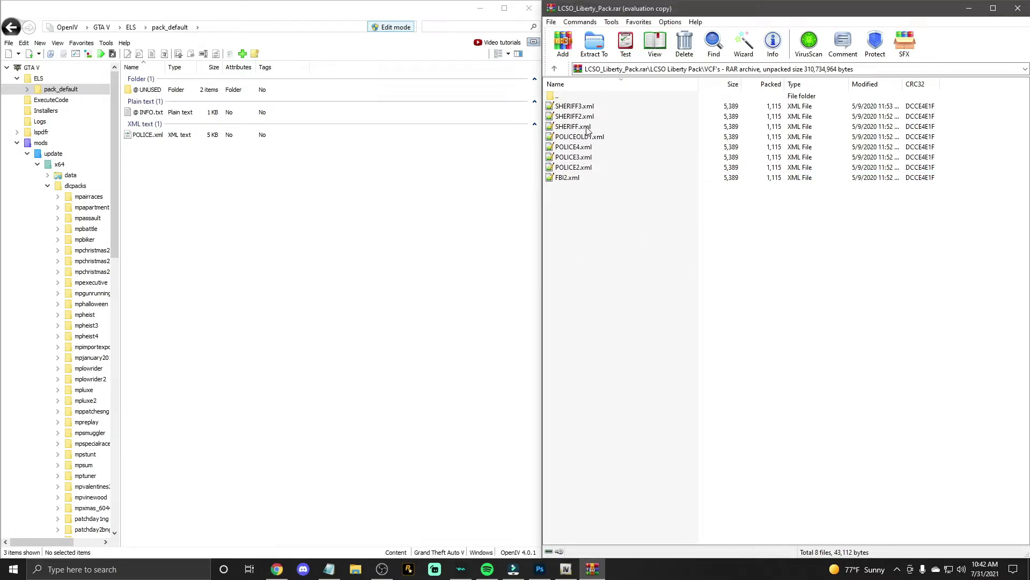
left_click_drag(588, 130, 382, 207)
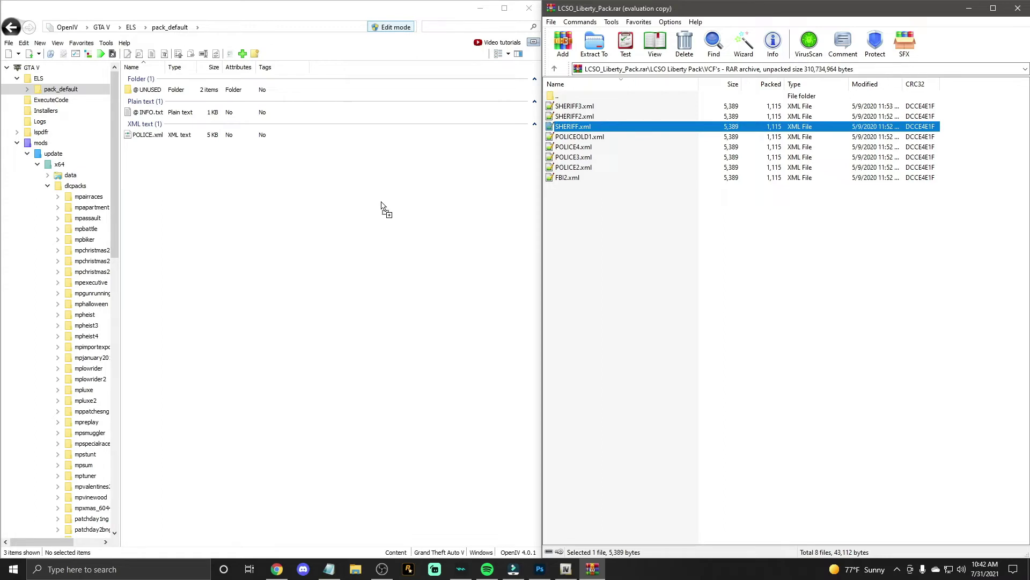
left_click_drag(382, 207, 382, 207)
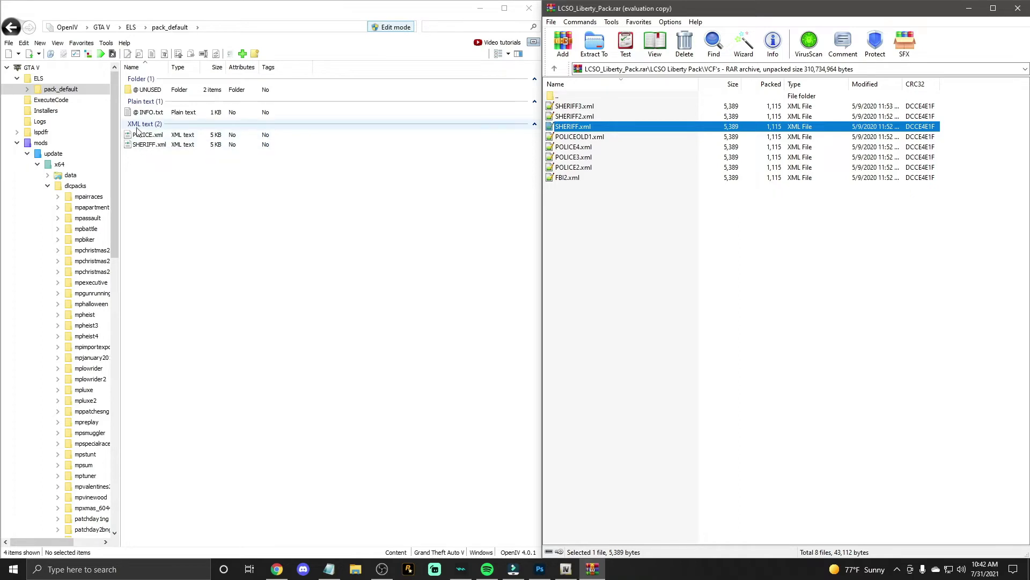
Step: Look through the vehicle folders in the archive to check which model file names each car uses
double_click(587, 95)
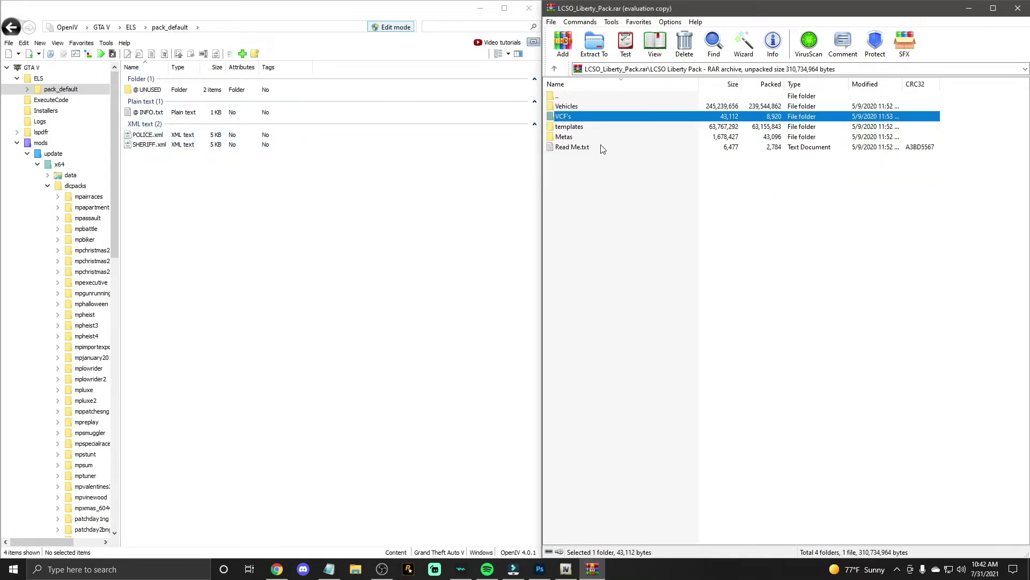
double_click(589, 107)
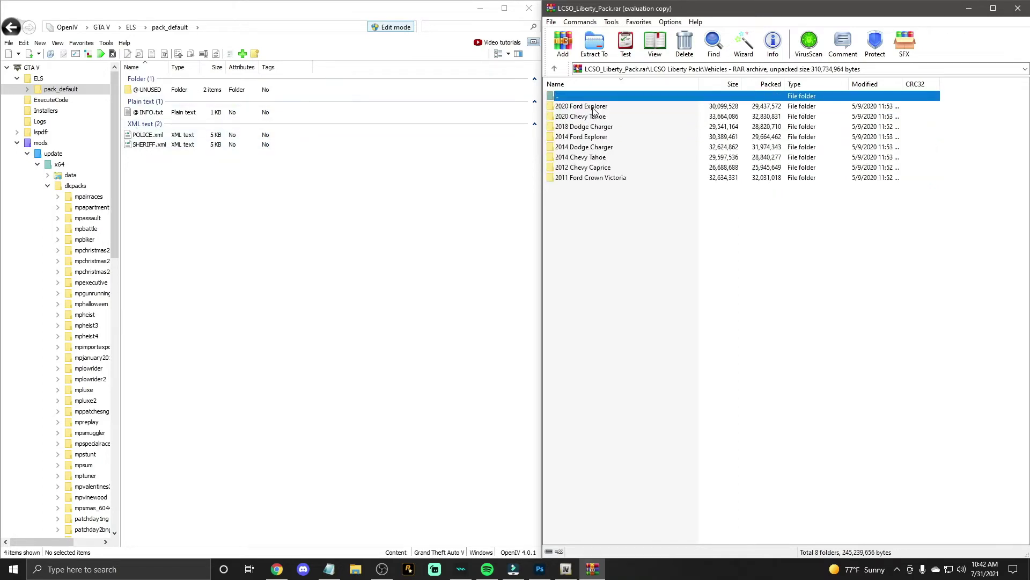
double_click(603, 128)
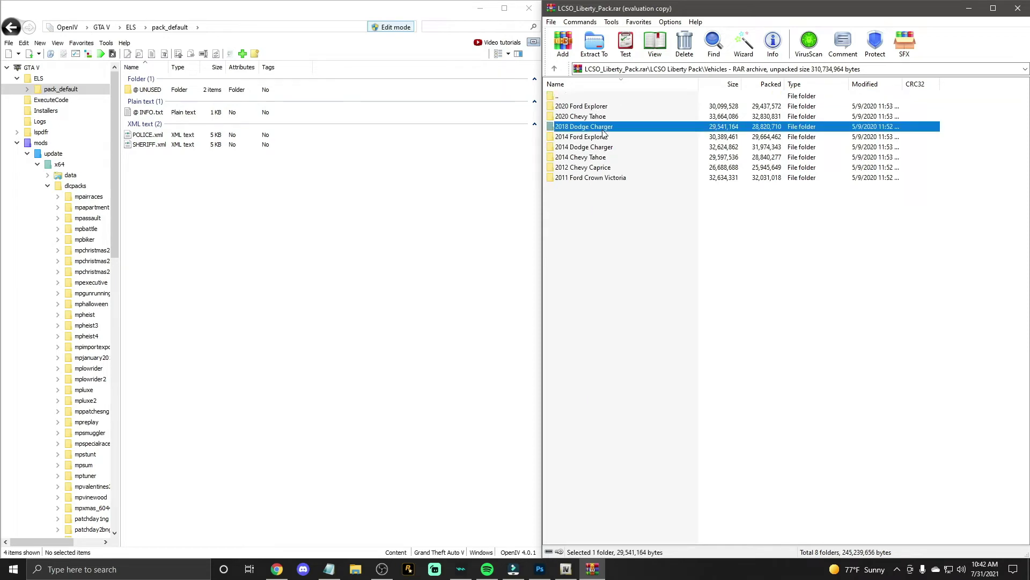
double_click(600, 98)
double_click(603, 117)
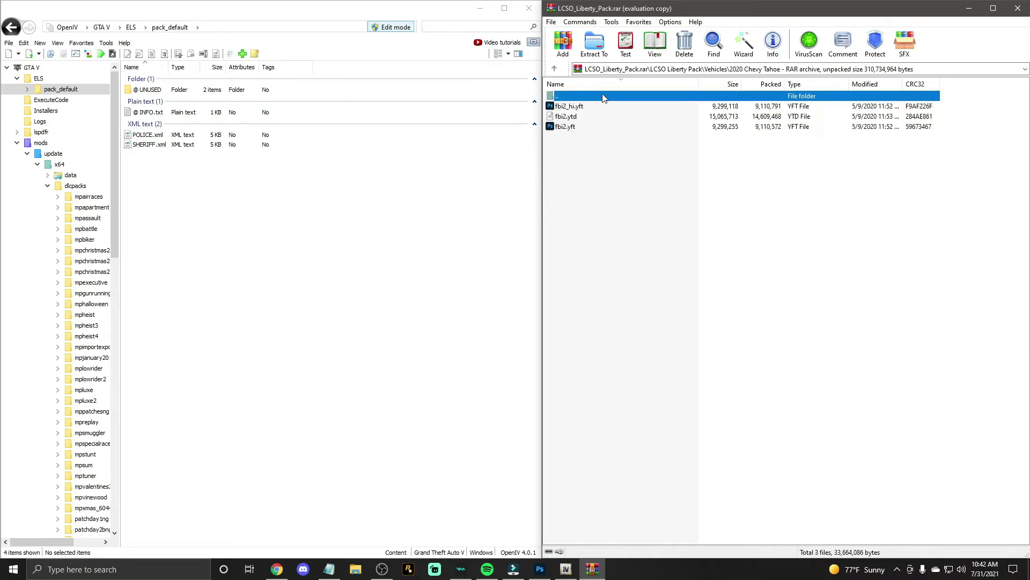
double_click(604, 97)
double_click(604, 106)
double_click(604, 97)
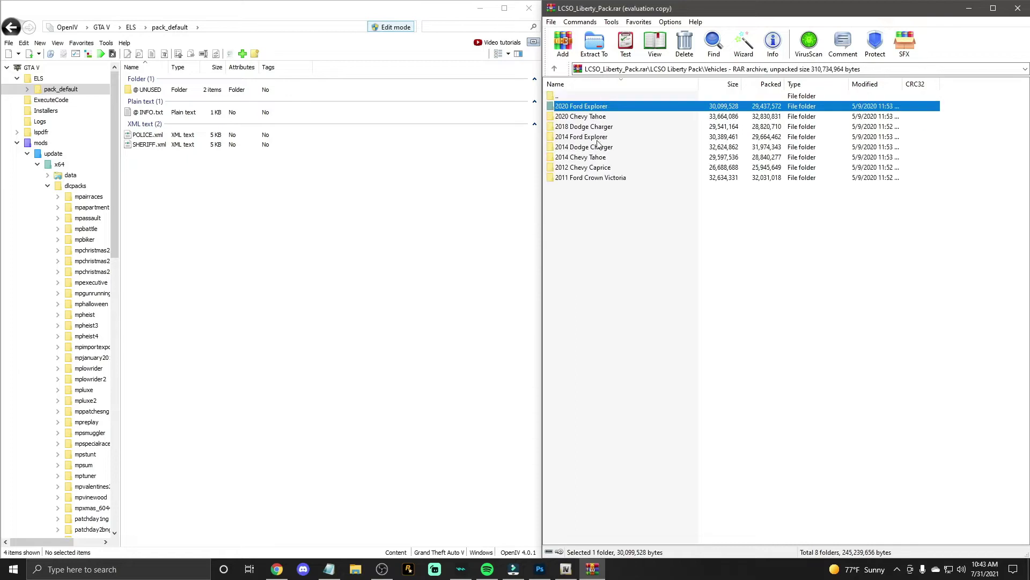
double_click(600, 148)
double_click(581, 99)
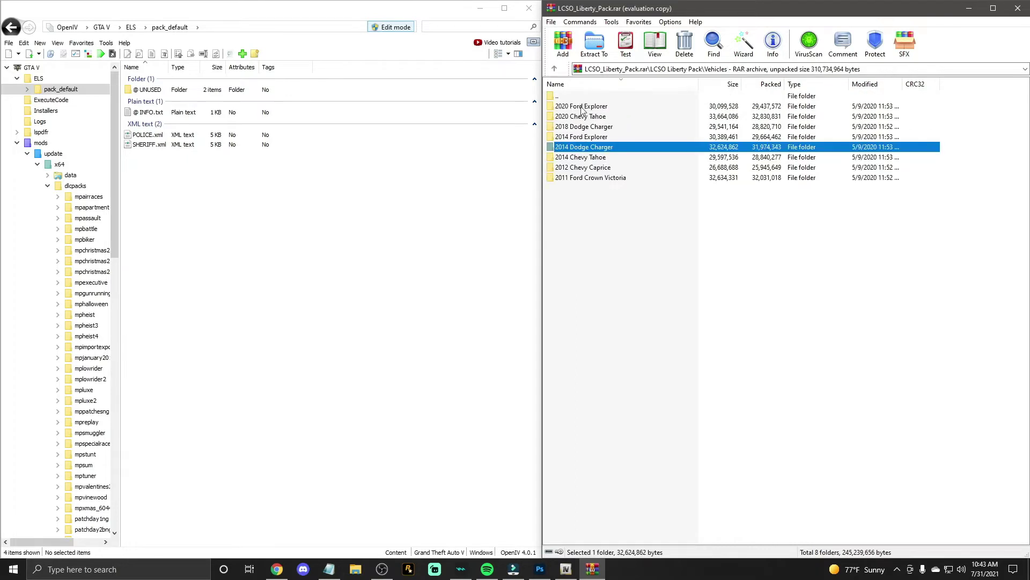
Step: Copy sheriff2_hi.yft, sheriff2.ytd and sheriff2.yft from the 2014 Chevy Tahoe folder into patchday22ng's vehicles.rpf in OpenIV
double_click(595, 159)
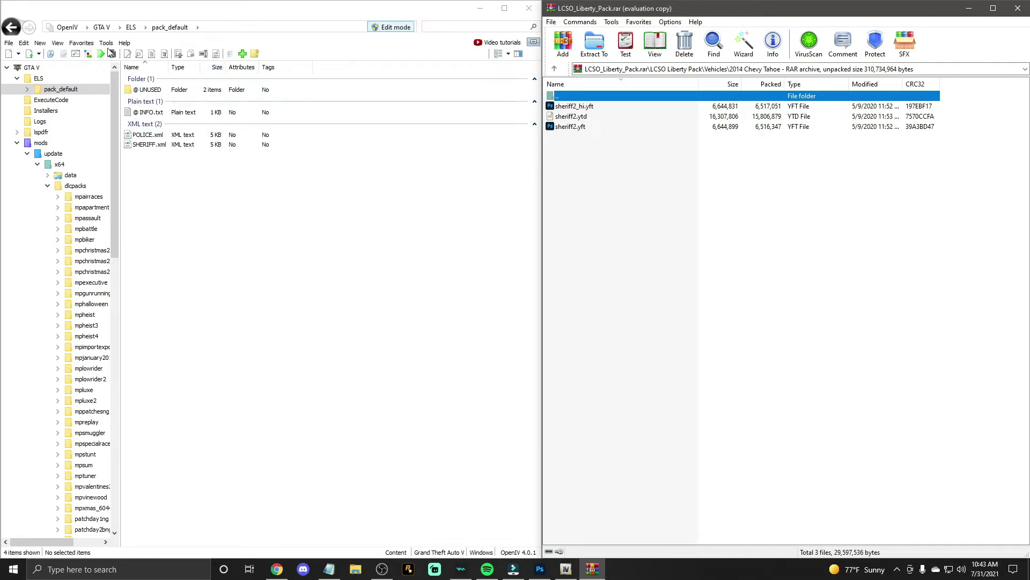
left_click(81, 43)
left_click(109, 84)
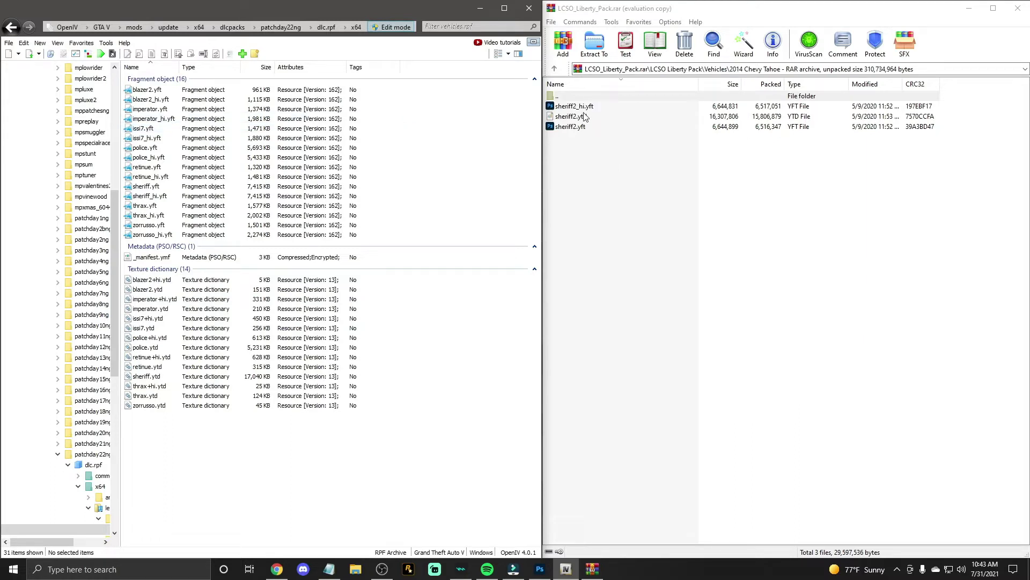
left_click_drag(577, 160, 499, 185)
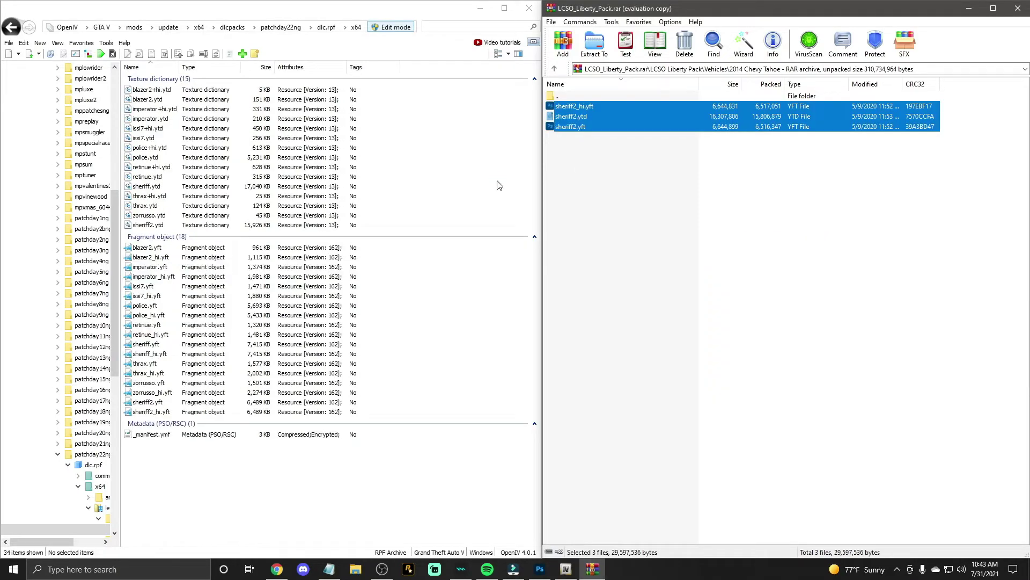
Step: Preview sheriff2_hi.yft in the model viewer, inspect the sheriff Tahoe from the side and close the viewer
left_click(198, 411)
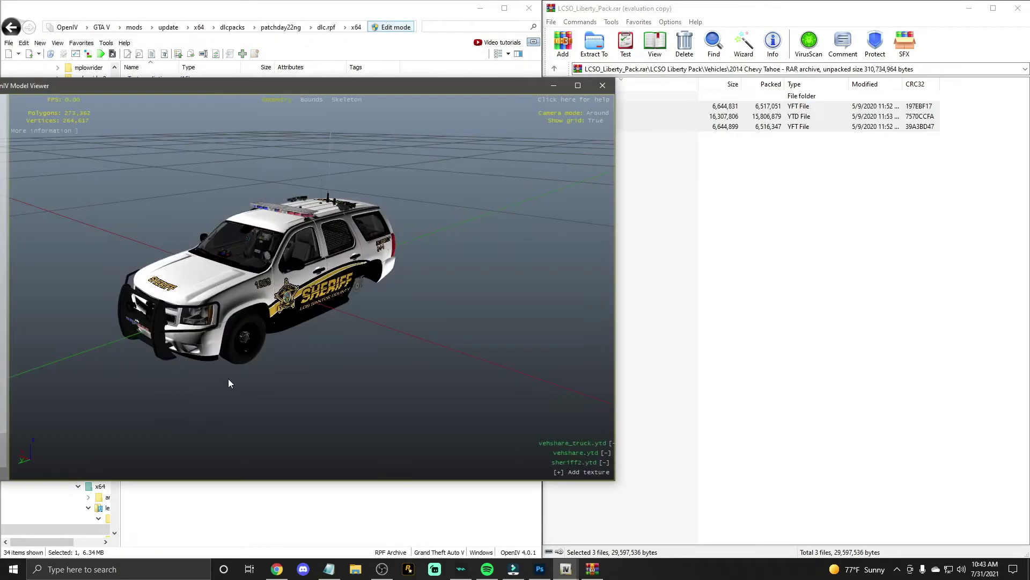
left_click_drag(269, 337, 291, 249)
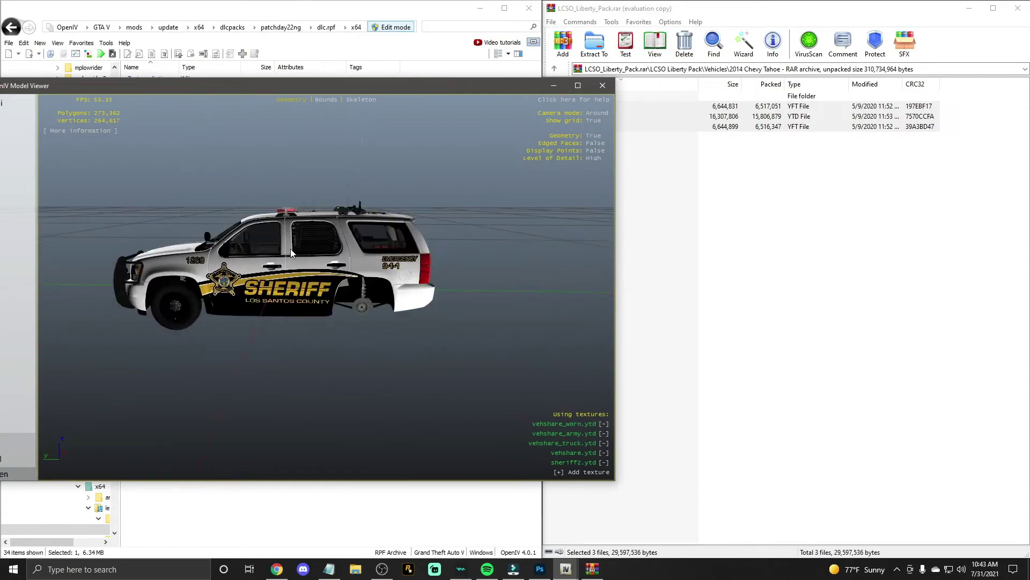
left_click(602, 85)
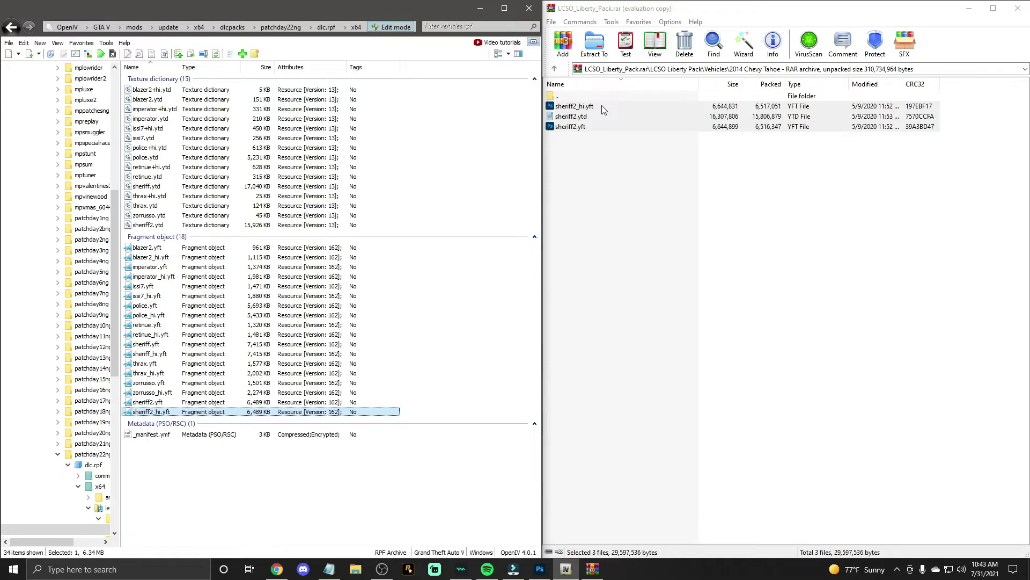
Step: Copy SHERIFF2.xml from the archive's VCF's folder into the ELS pack_default folder in OpenIV
double_click(604, 97)
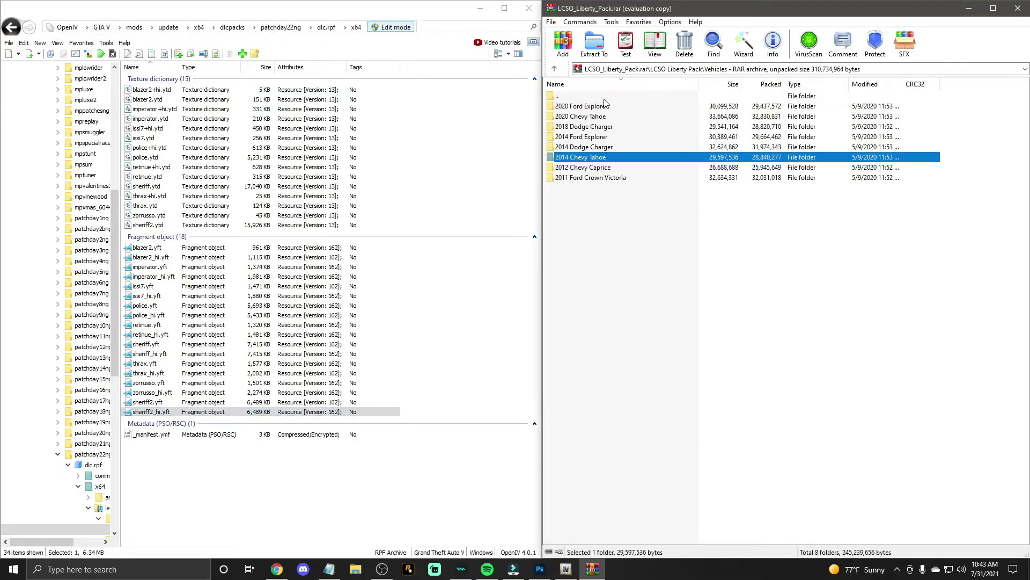
double_click(603, 98)
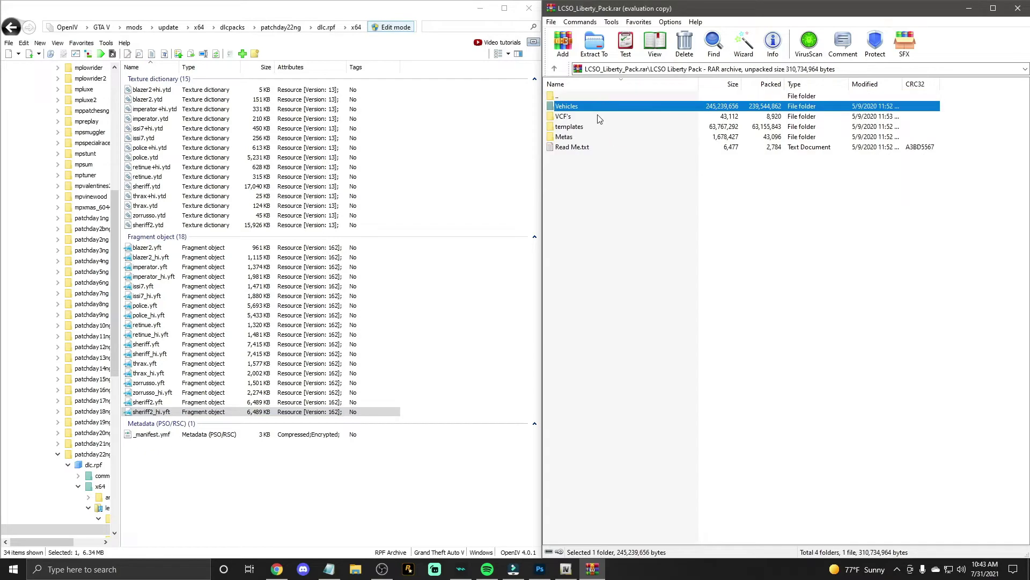
double_click(599, 117)
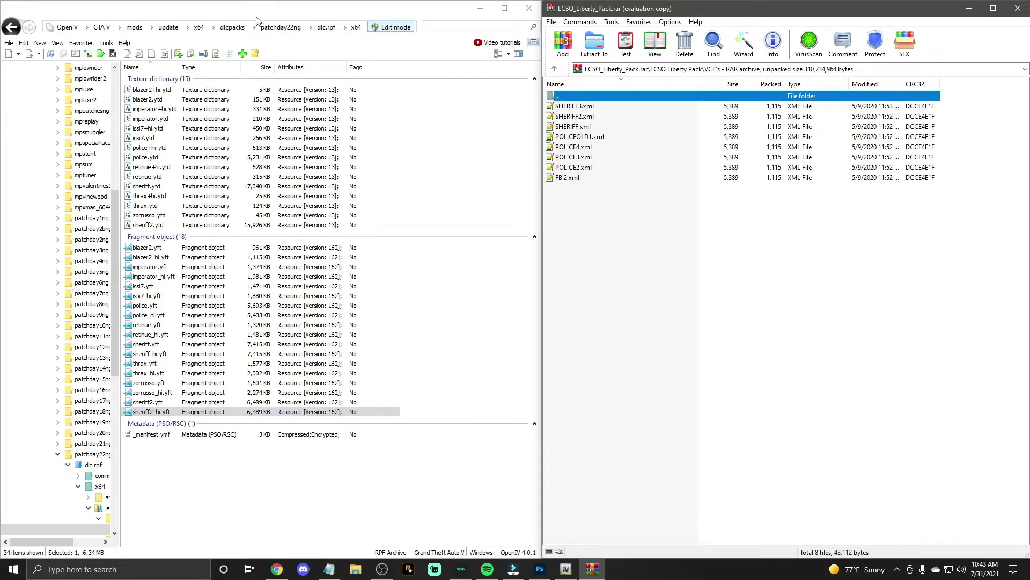
left_click(102, 29)
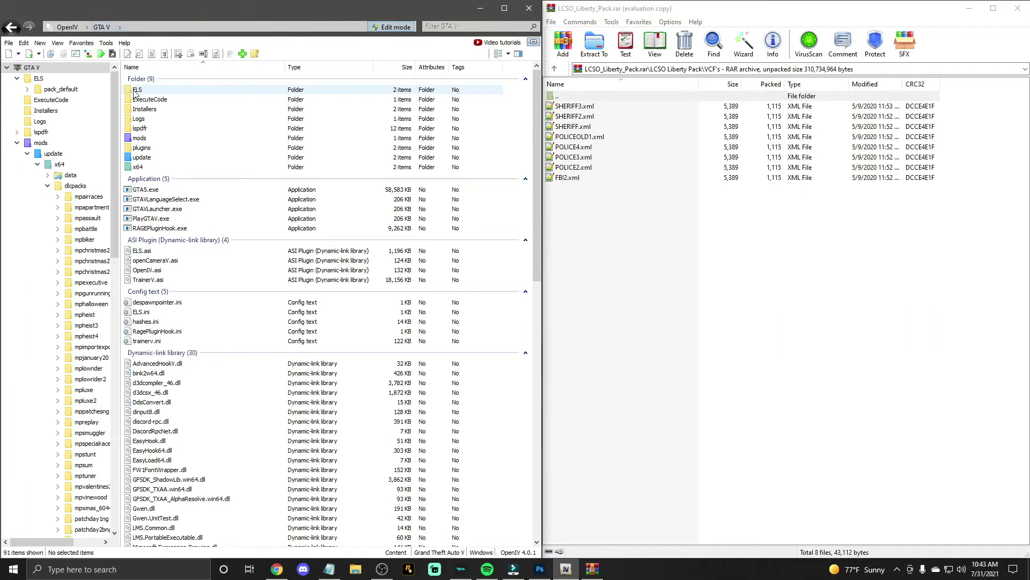
double_click(163, 92)
double_click(162, 92)
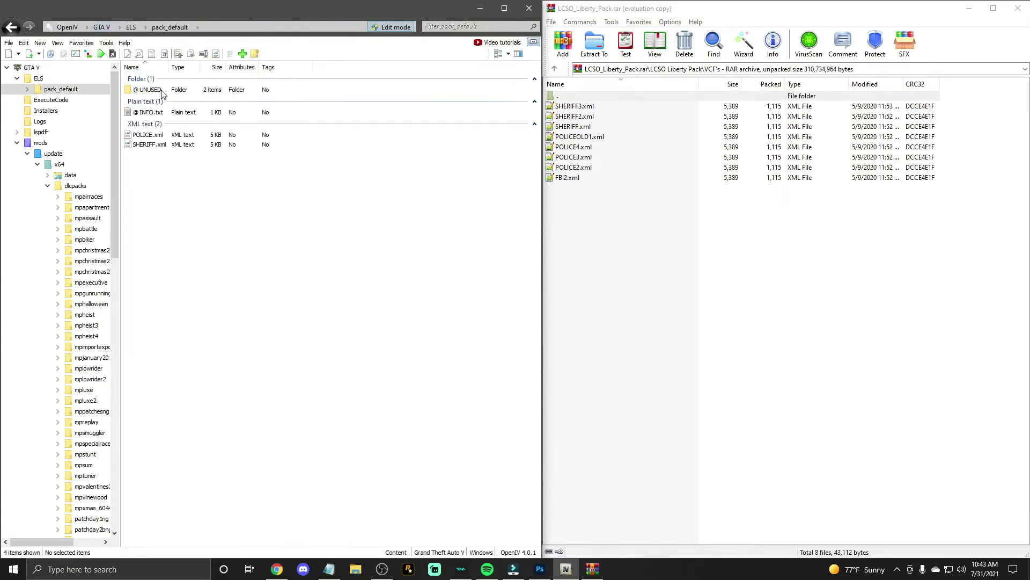
left_click(600, 120)
left_click_drag(600, 121, 438, 218)
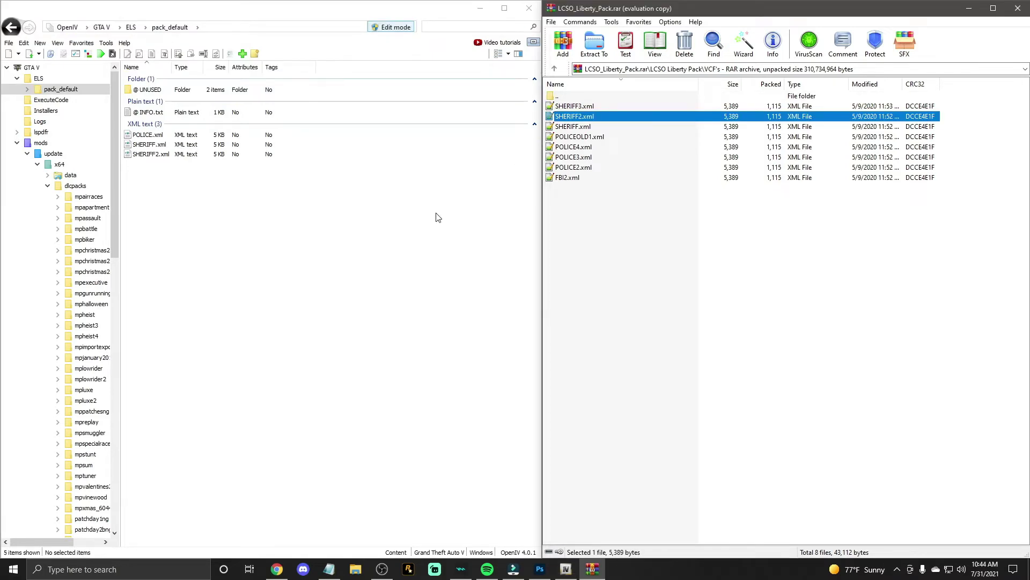
Step: Go from the archive's VCF's folder to its Metas folder, which holds vehicles.meta
double_click(565, 97)
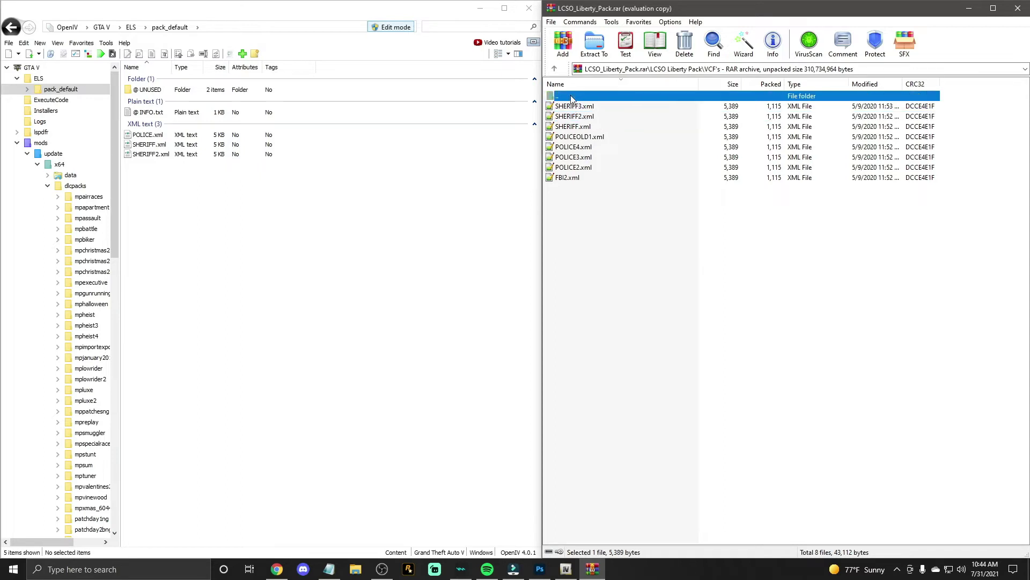
left_click(586, 128)
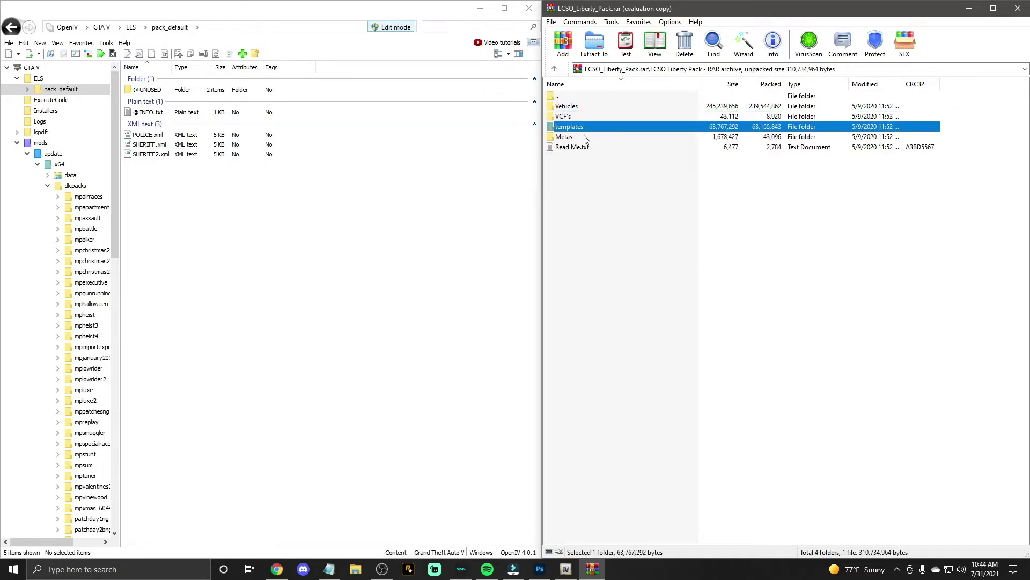
double_click(564, 137)
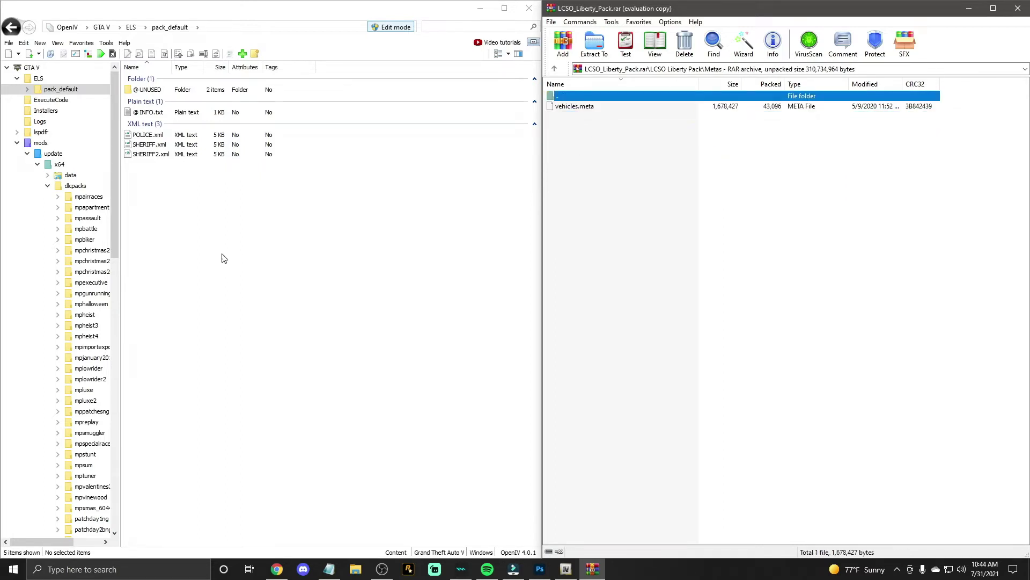
Step: In OpenIV, go to the folder mods\update\update.rpf\common\data\levels\gta5
key("alt+Tab")
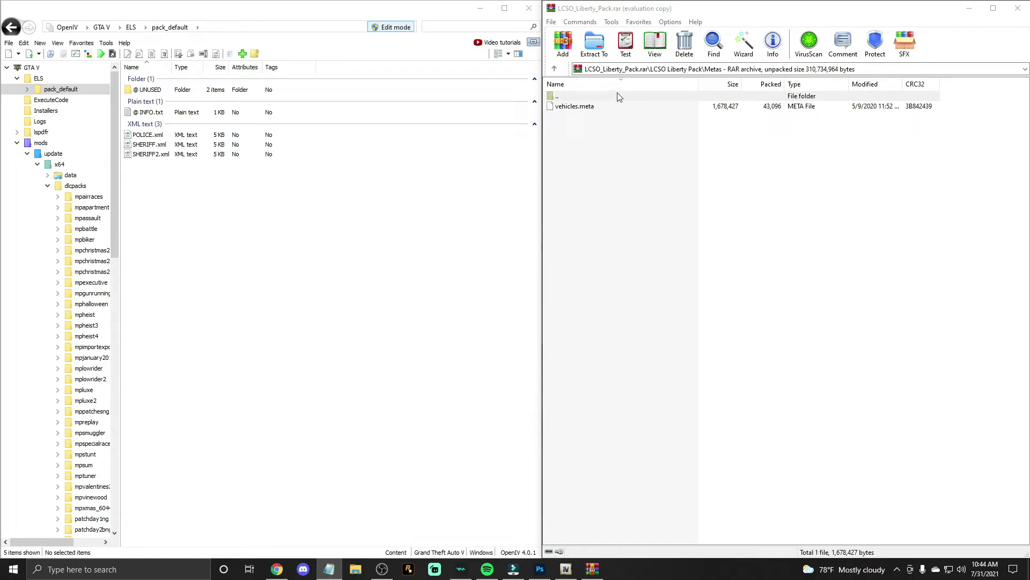
left_click(107, 26)
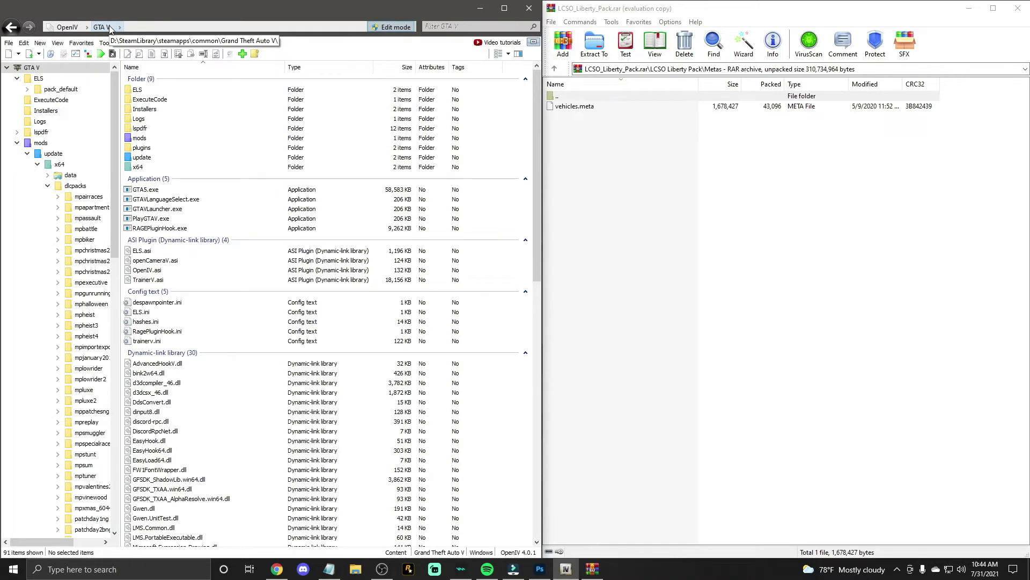
double_click(168, 139)
double_click(167, 91)
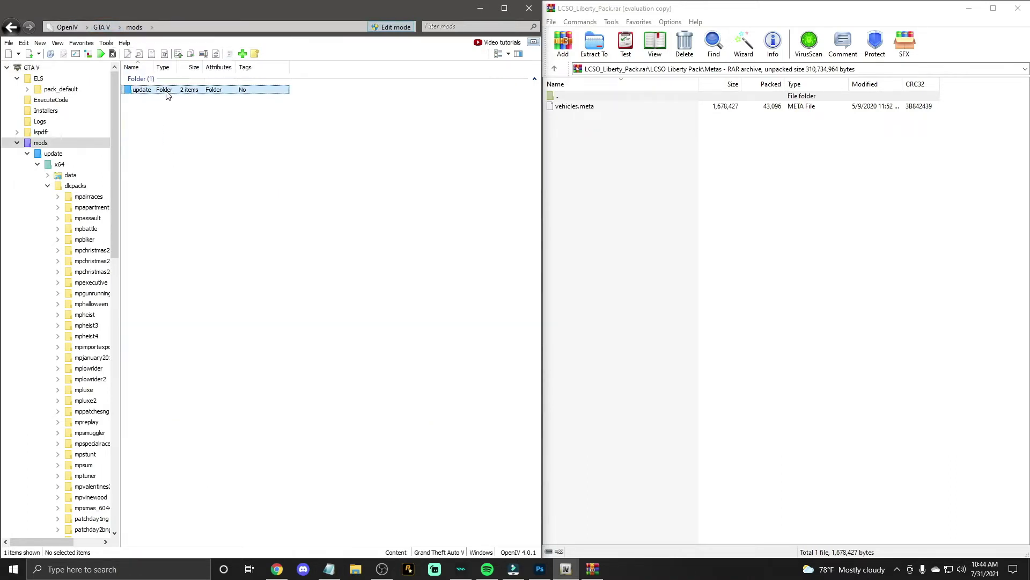
double_click(173, 113)
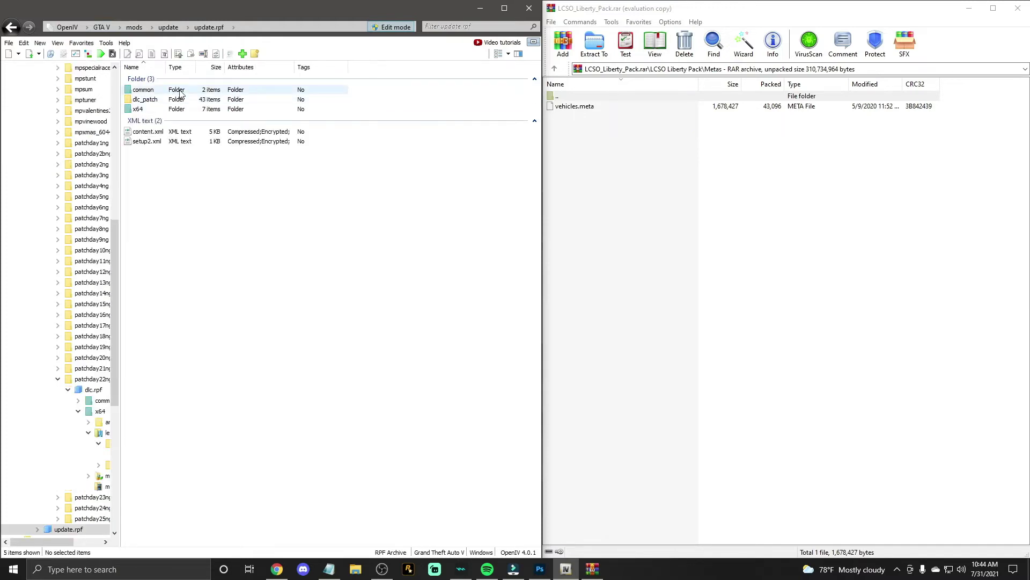
double_click(144, 90)
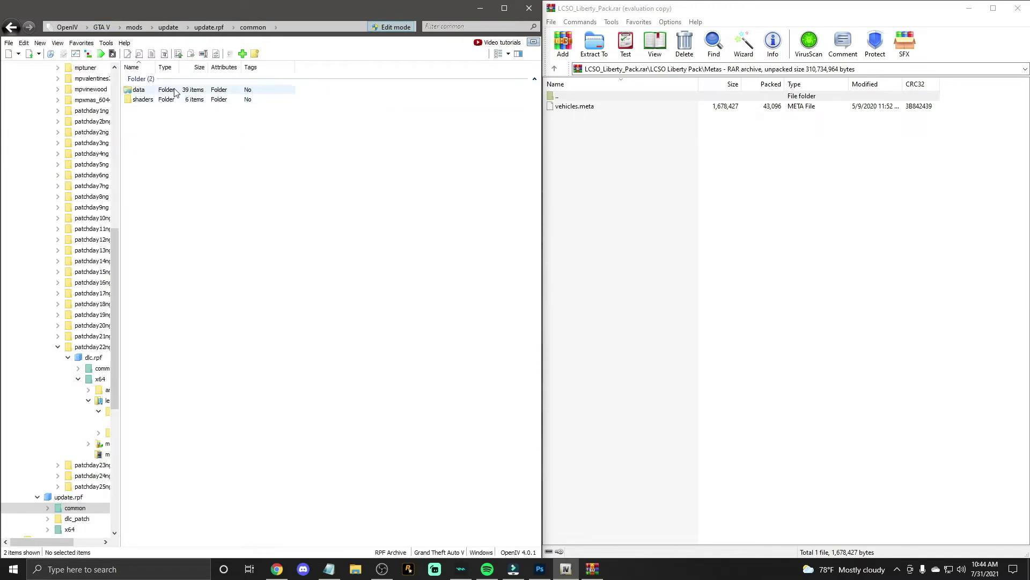
double_click(176, 91)
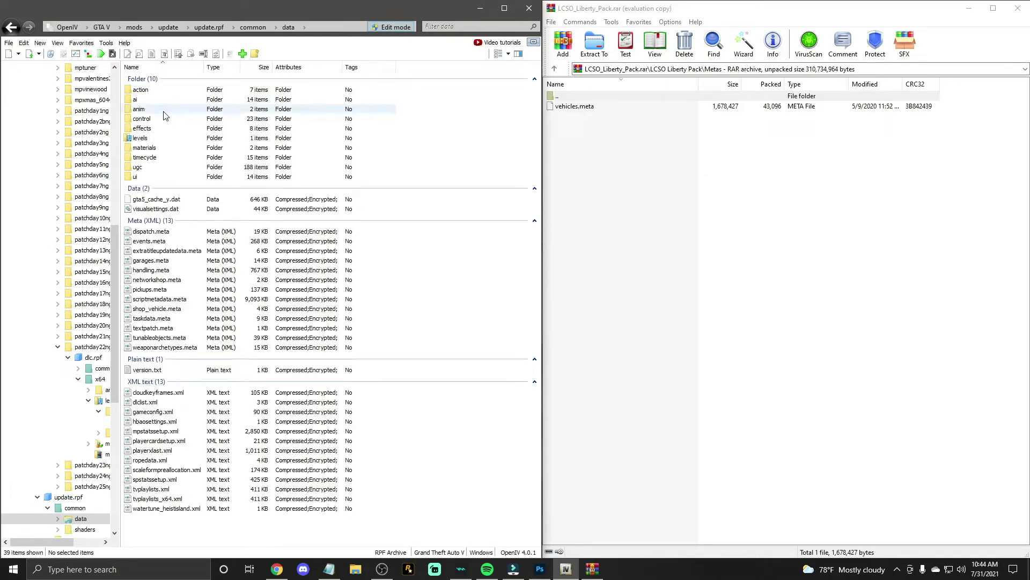
double_click(163, 140)
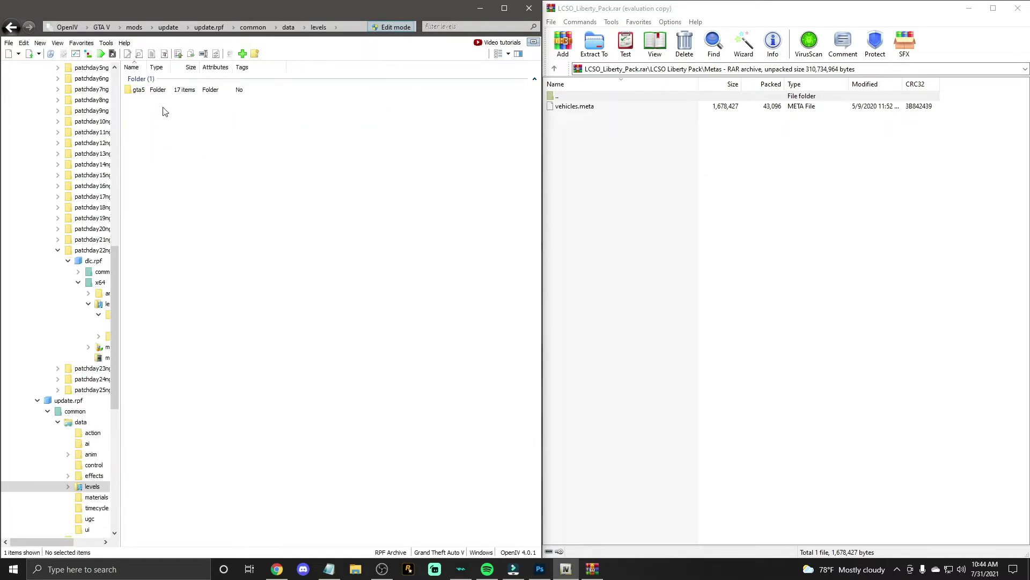
left_click(173, 92)
double_click(173, 93)
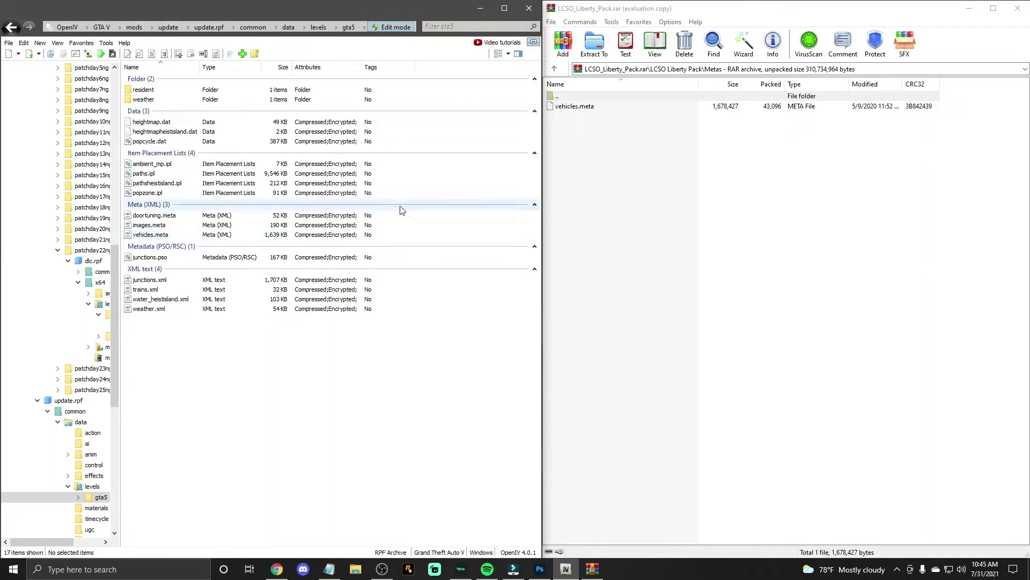
Step: Add the current gta5 folder to the OpenIV favorites under the name "Vehicle meta"
left_click(83, 45)
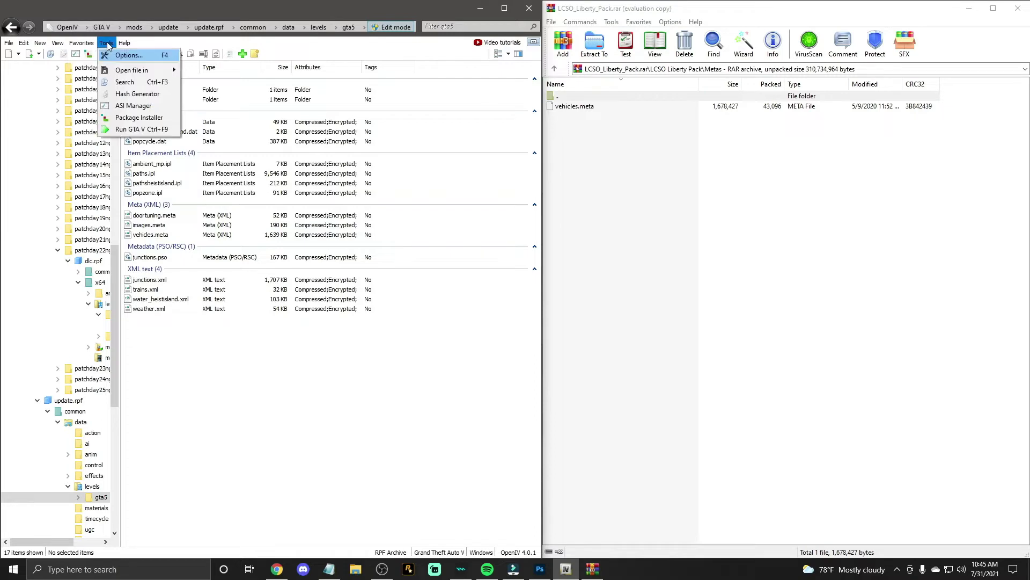
left_click(86, 55)
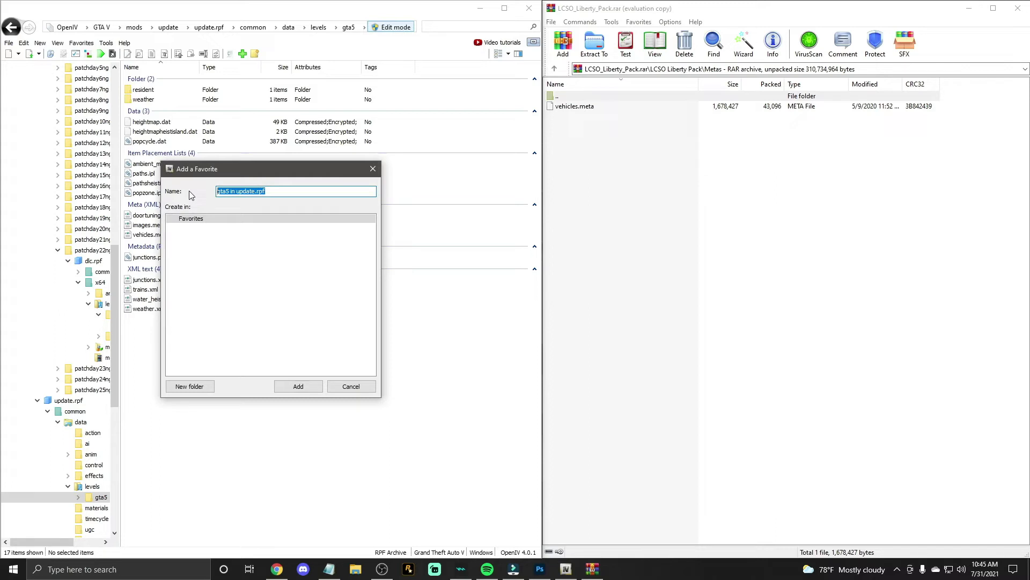
type("Vehickes")
key("BackSpace")
key("BackSpace")
key("BackSpace")
type("s")
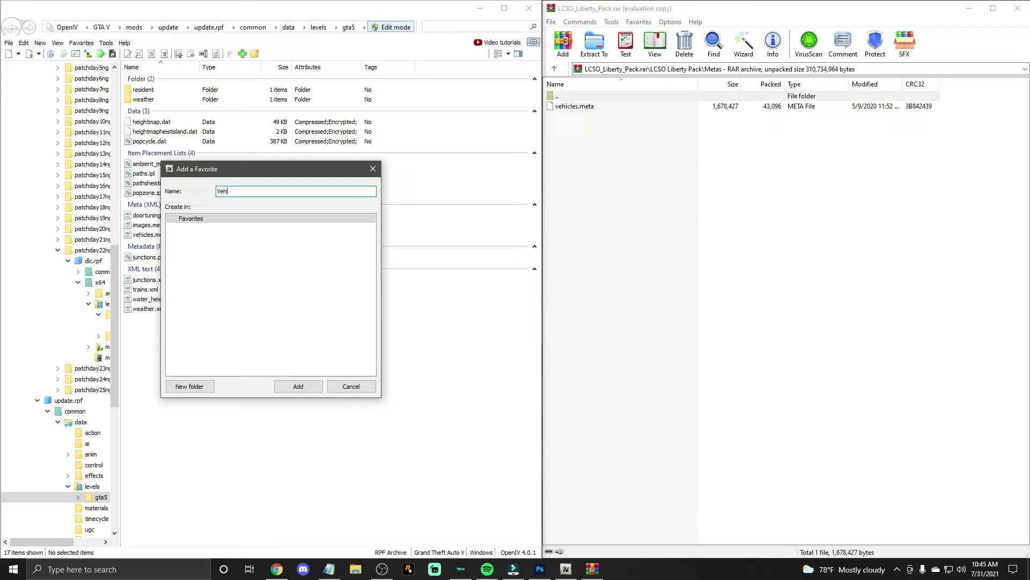
type("icle metya")
left_click(298, 387)
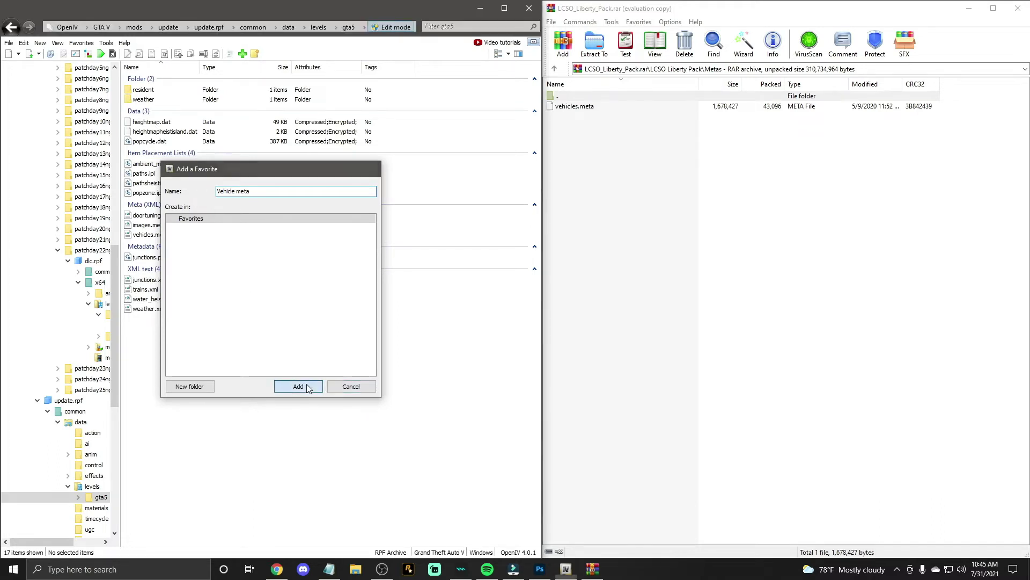
left_click(81, 43)
left_click(80, 43)
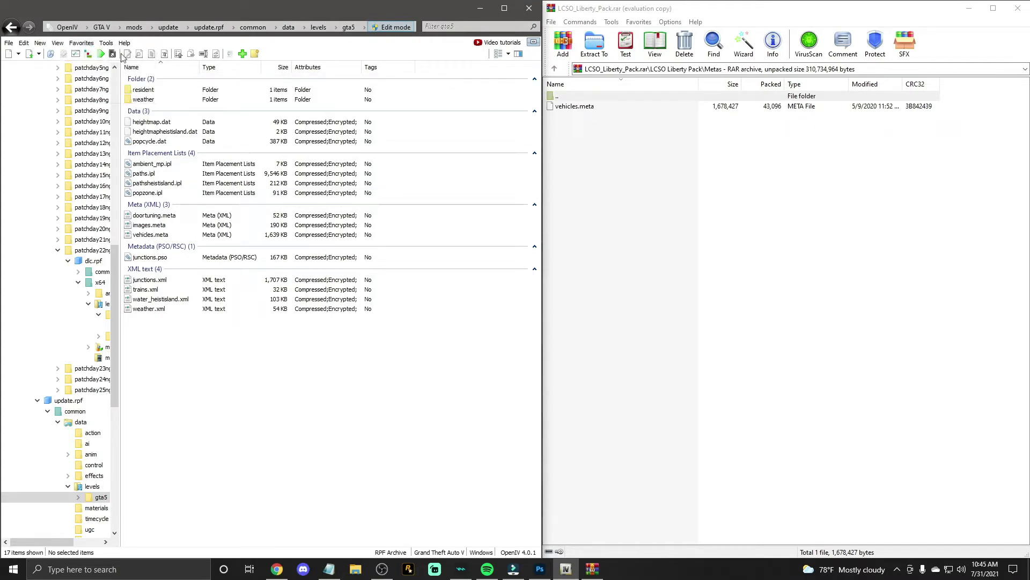
Step: Copy vehicles.meta from the archive's Metas folder into the gta5 folder of update.rpf, then return to the GTA V root folder
left_click(637, 108)
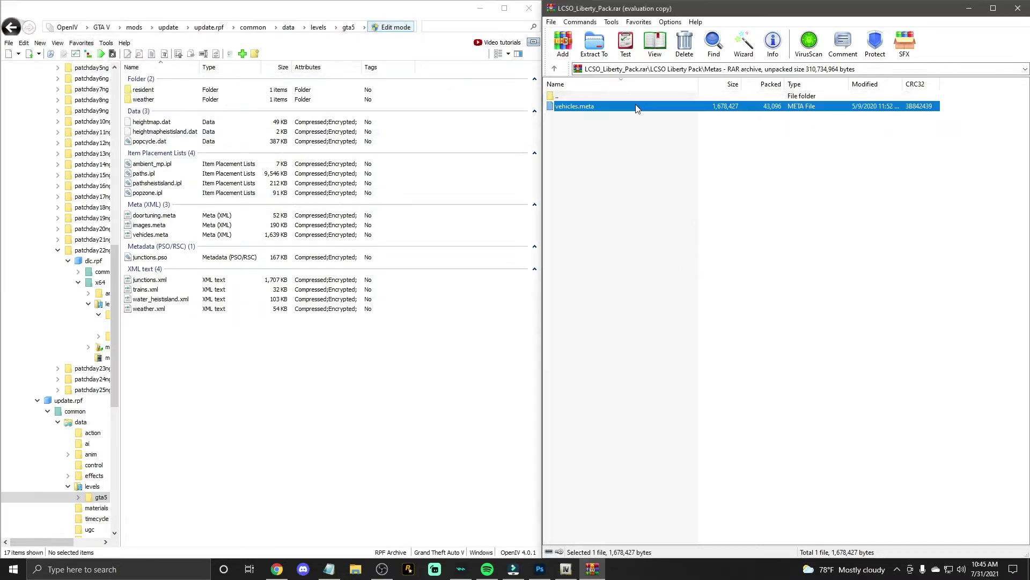
left_click_drag(637, 108, 473, 372)
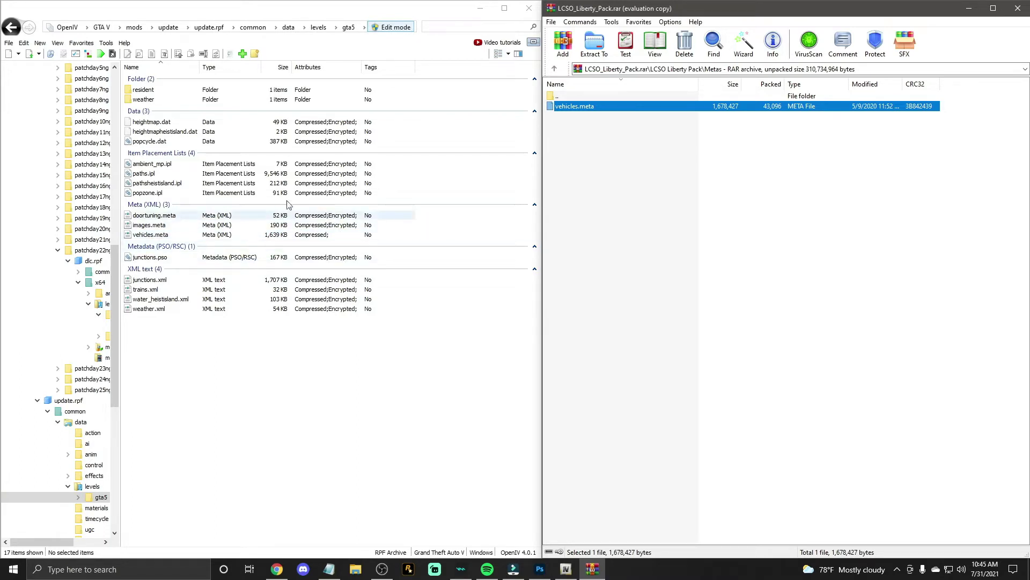
left_click(104, 29)
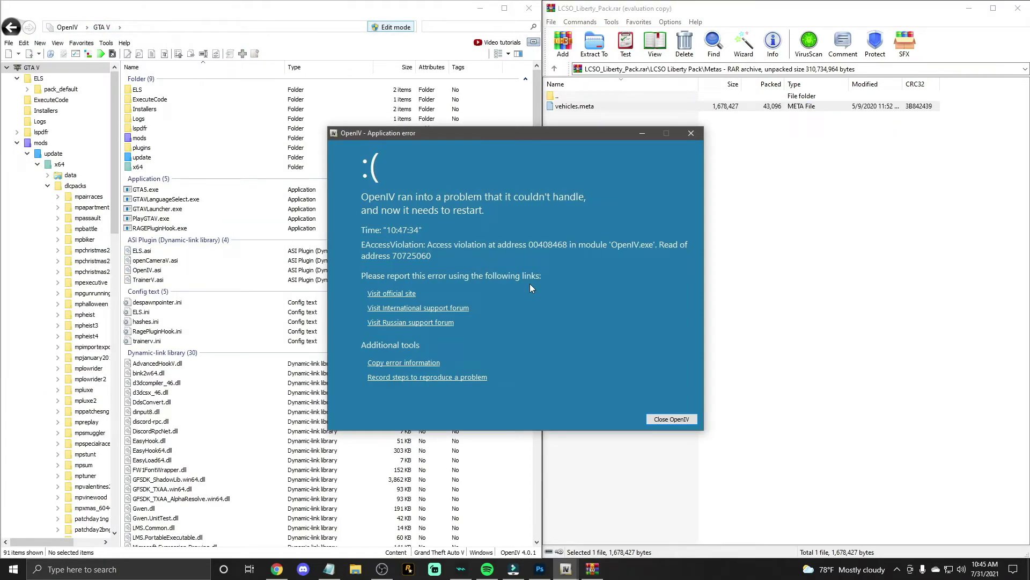
Step: Restart OpenIV for GTA V and open the Vehicle meta favorite to check the vehicles.meta file
left_click(664, 419)
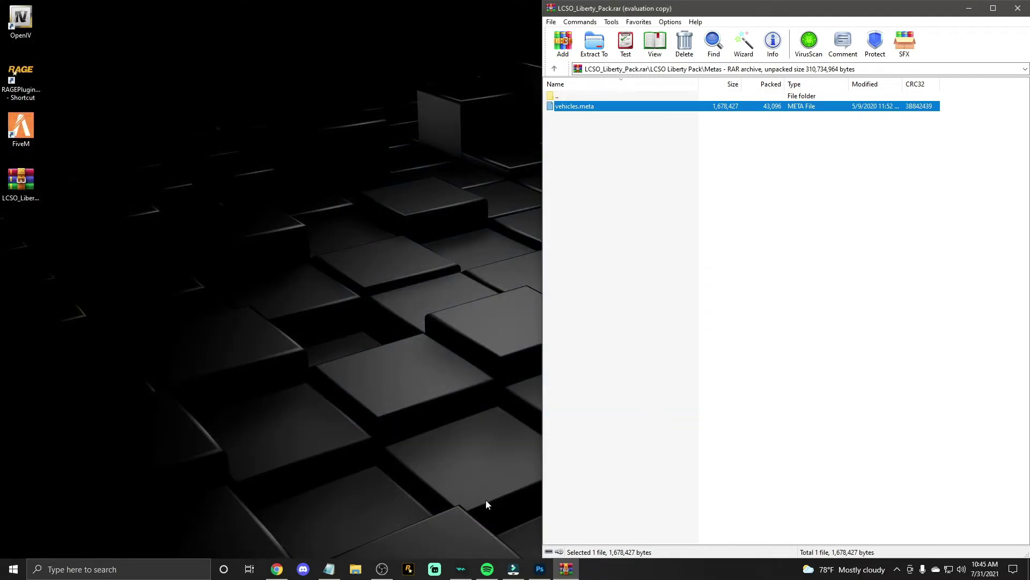
double_click(31, 21)
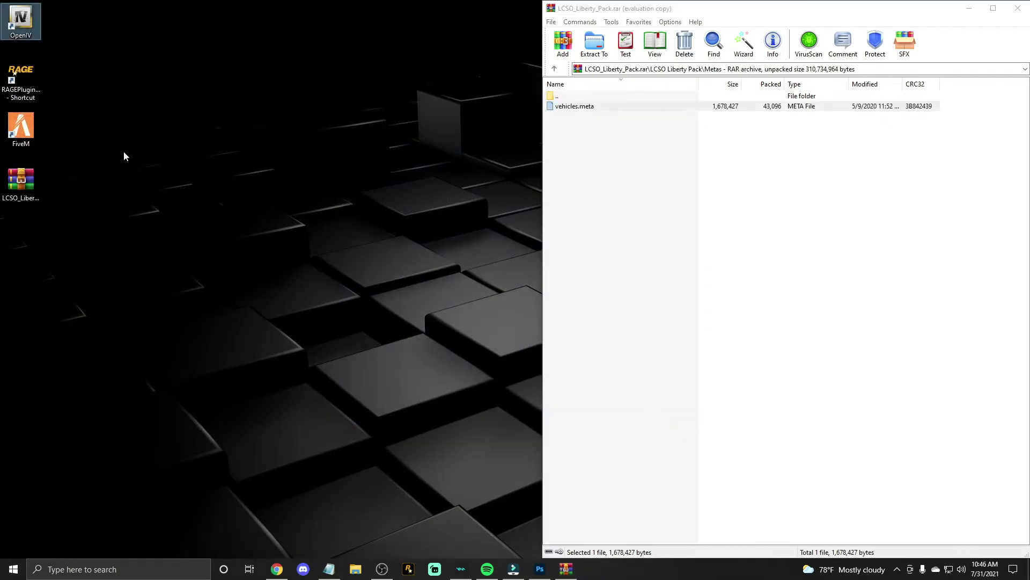
left_click(466, 303)
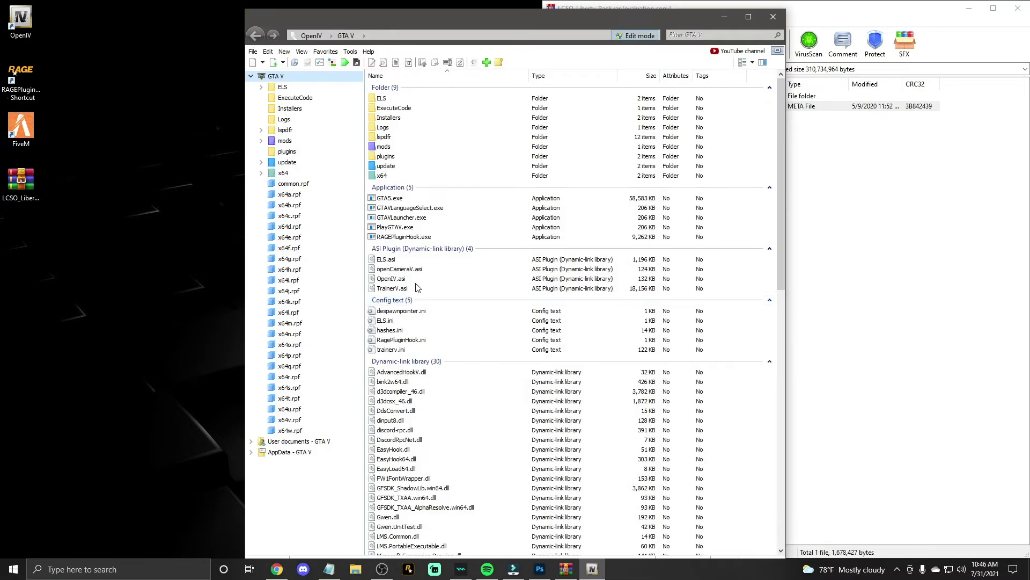
left_click(326, 52)
left_click(348, 102)
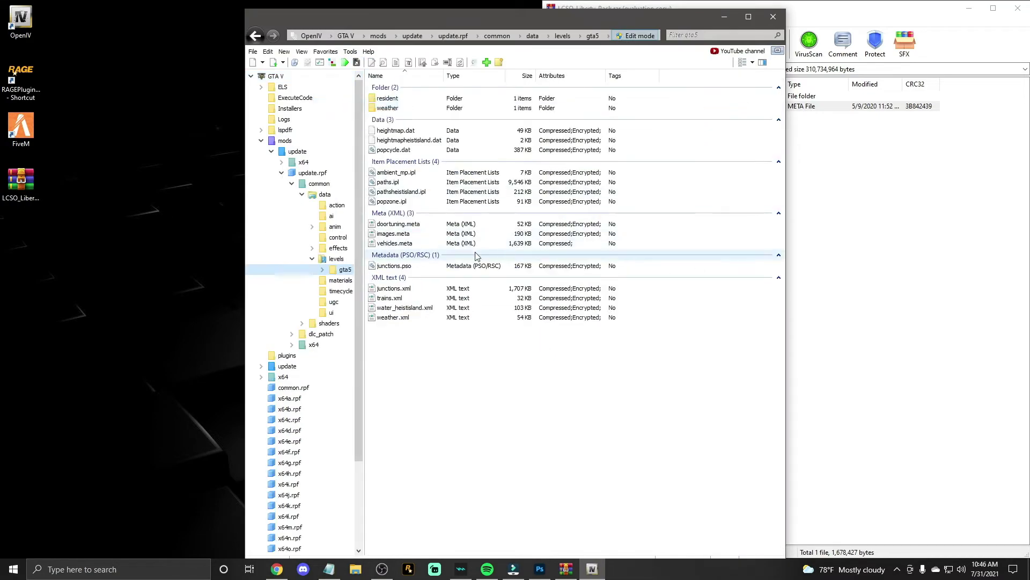
Step: Close OpenIV and the LCSO_Liberty_Pack.rar archive window
left_click(773, 17)
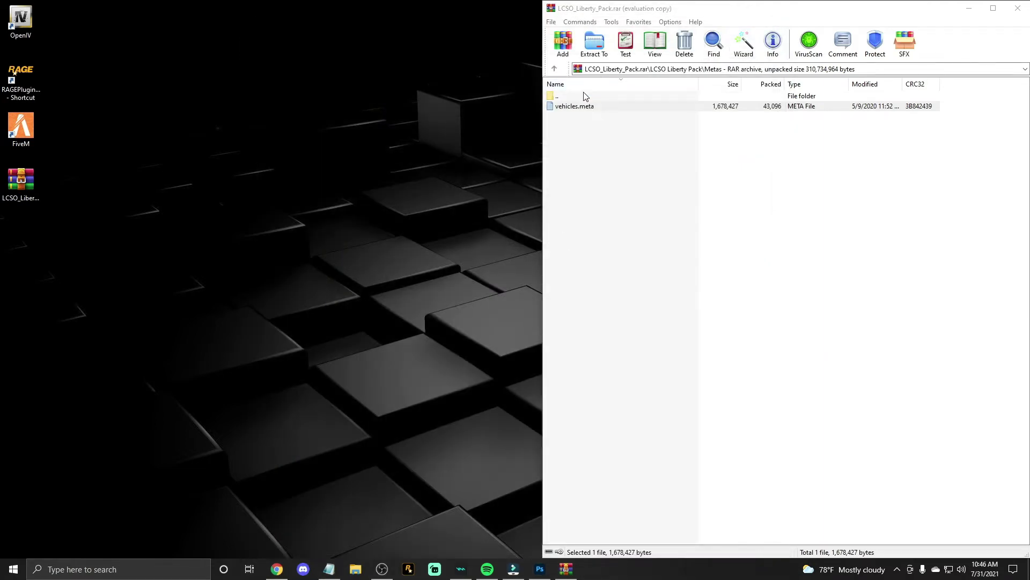
left_click_drag(668, 10, 402, 9)
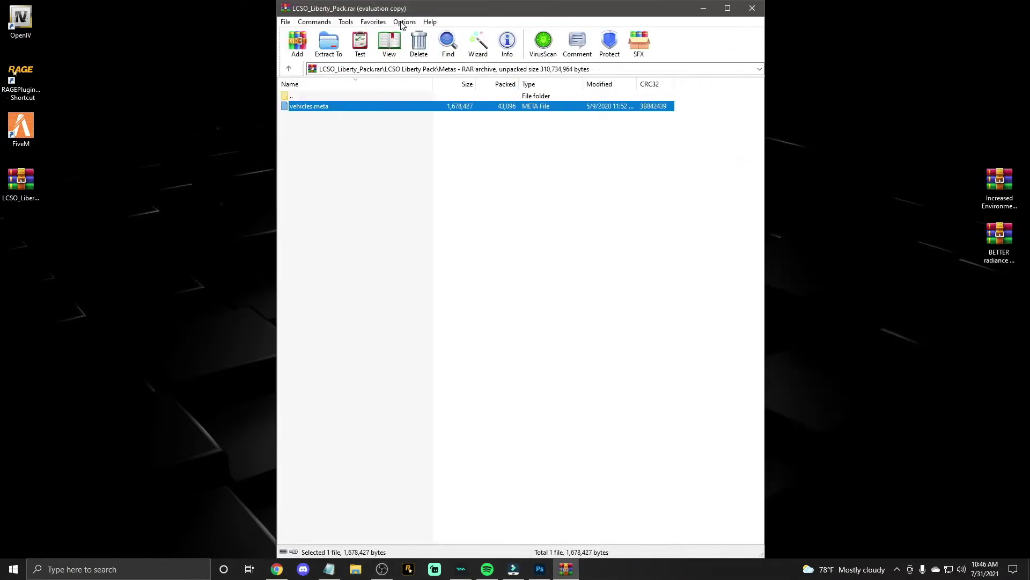
left_click(753, 9)
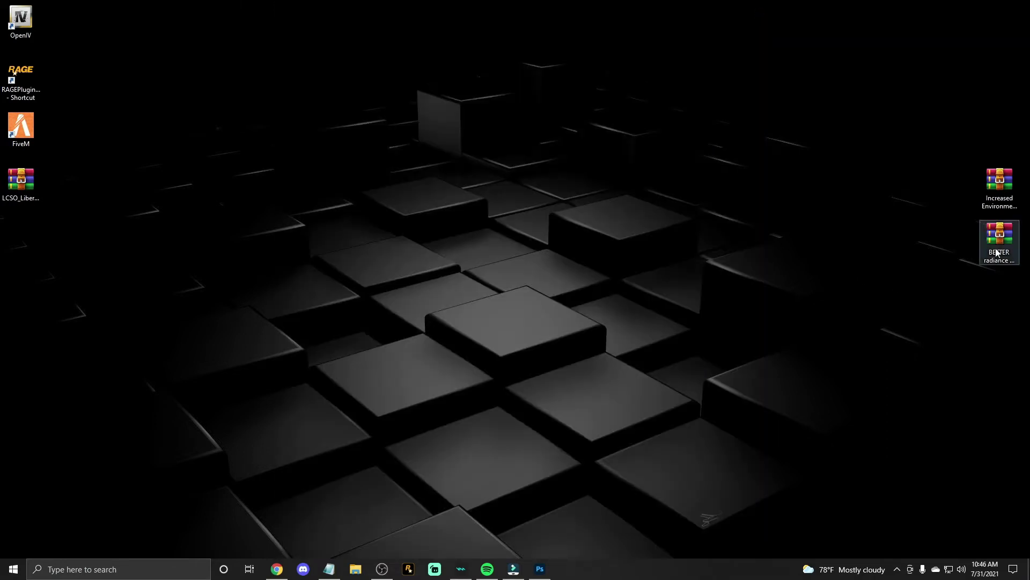
Step: Open BETTER radiance V3 1.0.0.zip from the desktop with the always-ask warning disabled, and go into its innermost BETTER radiance V3 1.0.0 folder
left_click_drag(988, 236, 907, 236)
double_click(907, 236)
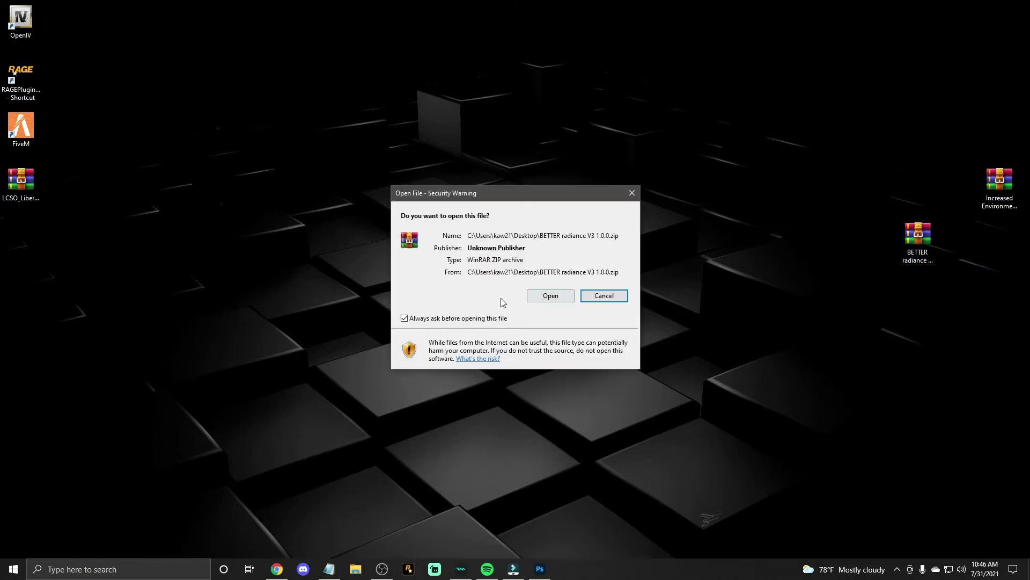
left_click(474, 318)
left_click(551, 295)
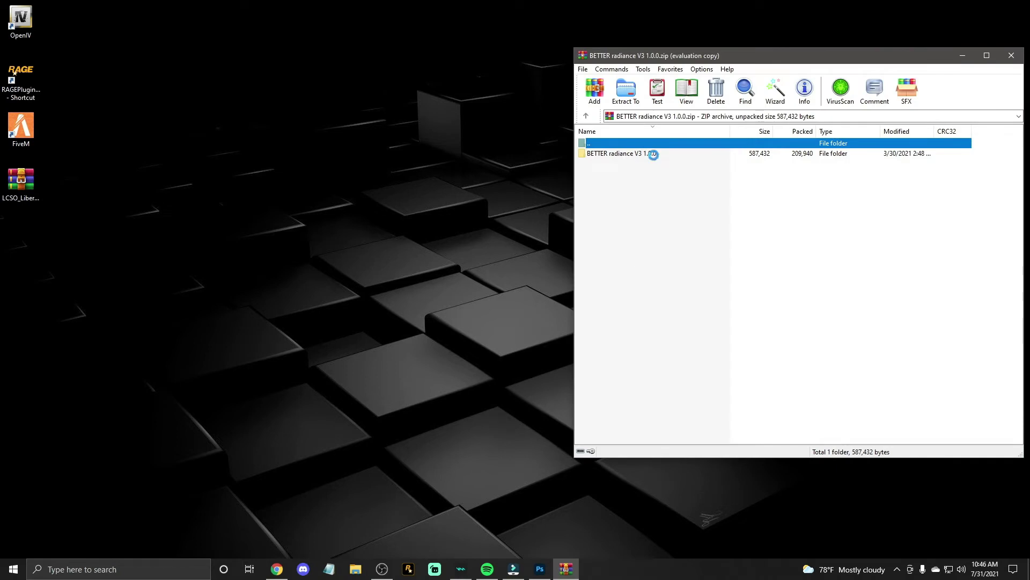
left_click(881, 211)
double_click(661, 155)
double_click(661, 154)
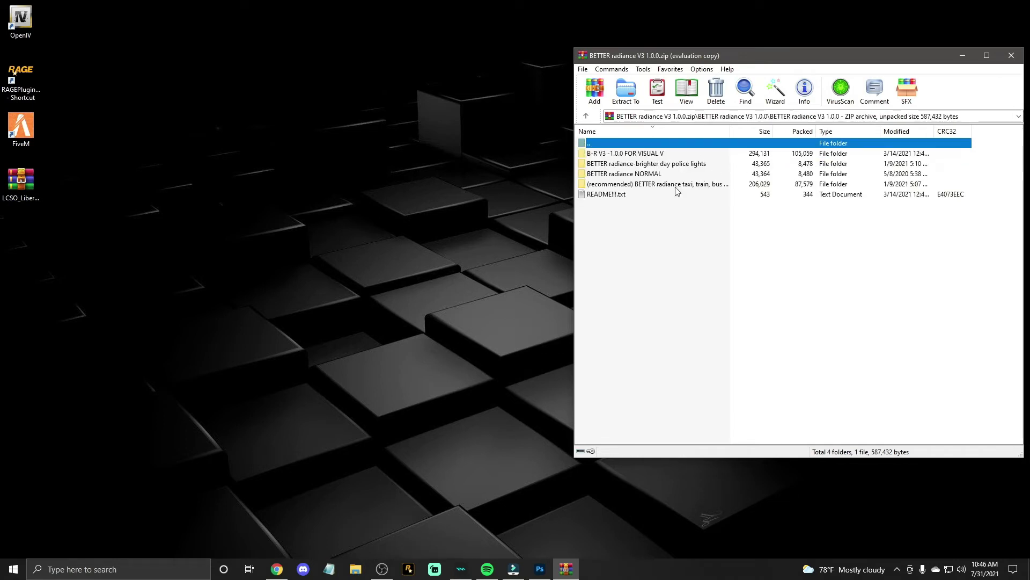
Step: Open the BETTER radiance README!!!.txt to read the install instructions, and move its window out of the way
left_click(623, 186)
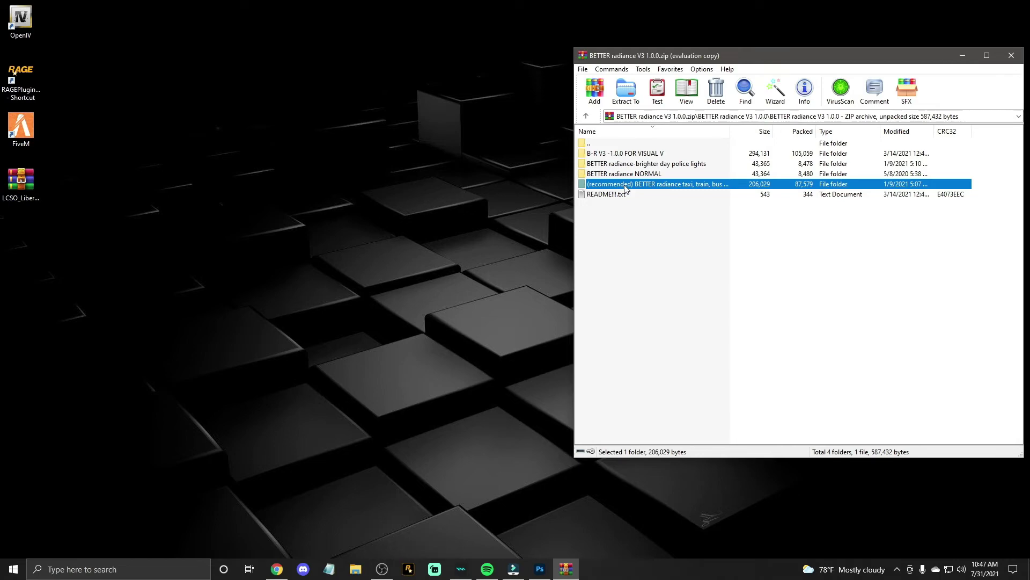
double_click(623, 194)
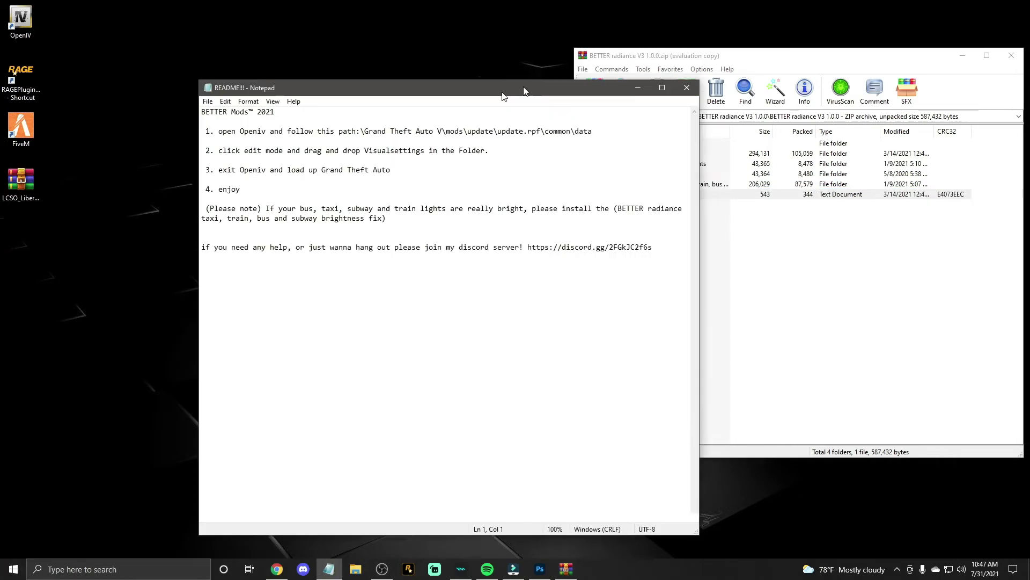
left_click_drag(500, 90, 0, 61)
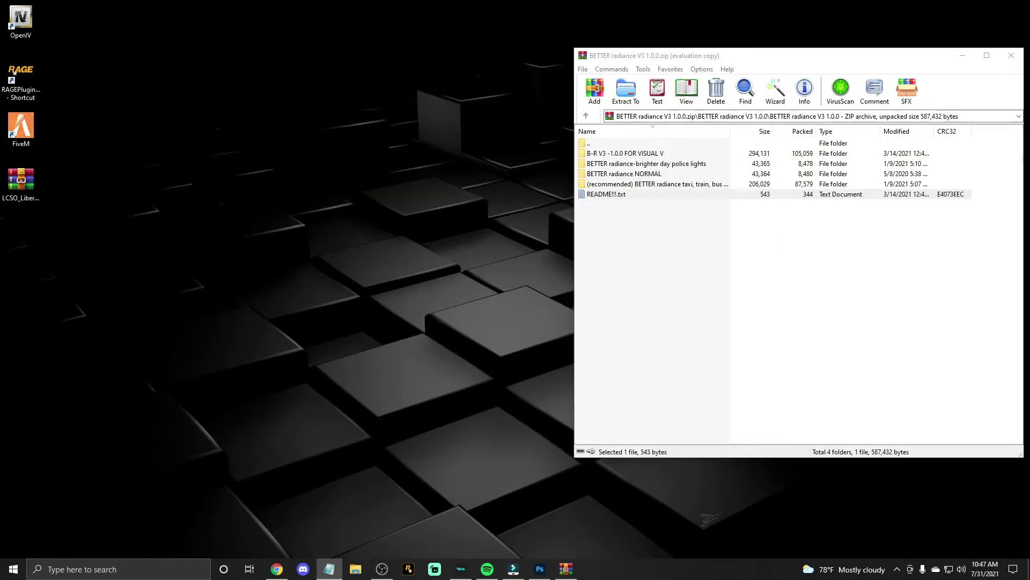
Step: Examine the FIX FILES in the recommended taxi, train, bus and subway brightness fix folder, then return to the main mod folder
double_click(671, 184)
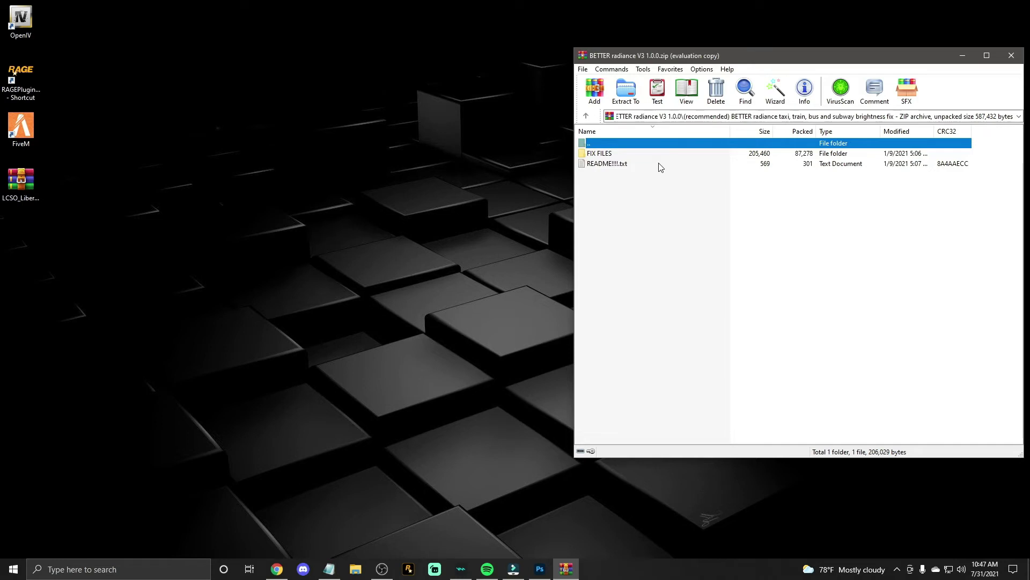
double_click(671, 154)
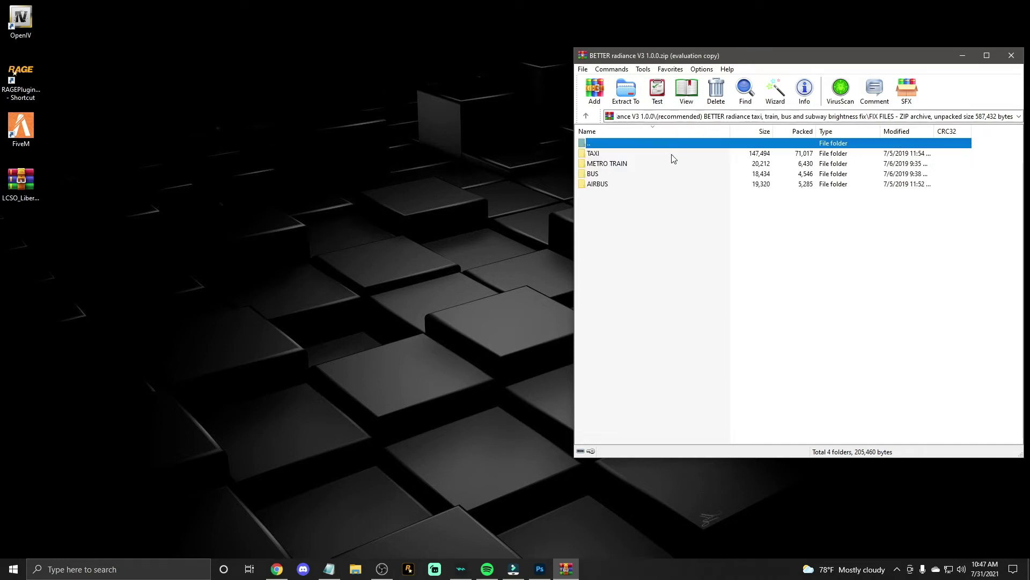
double_click(643, 143)
double_click(642, 143)
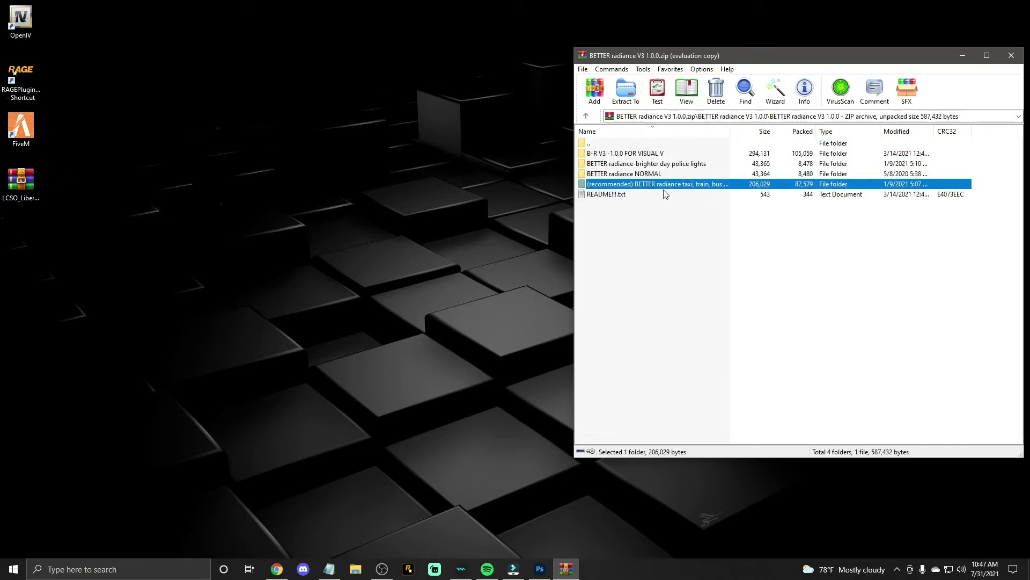
Step: Examine the BETTER radiance-brighter day police lights folder in the archive and leave it open at its visualsettings.dat
double_click(651, 164)
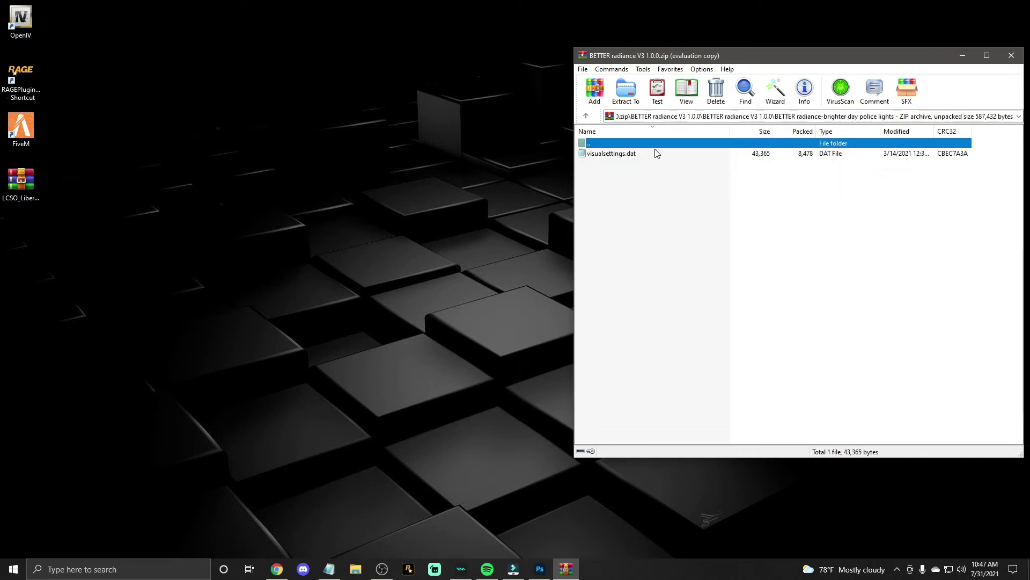
double_click(648, 143)
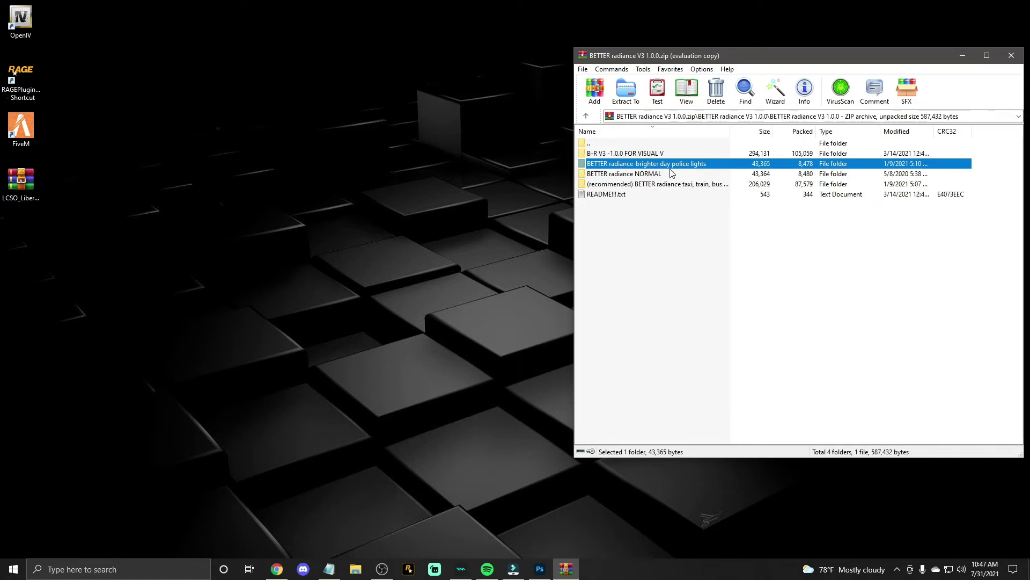
double_click(686, 168)
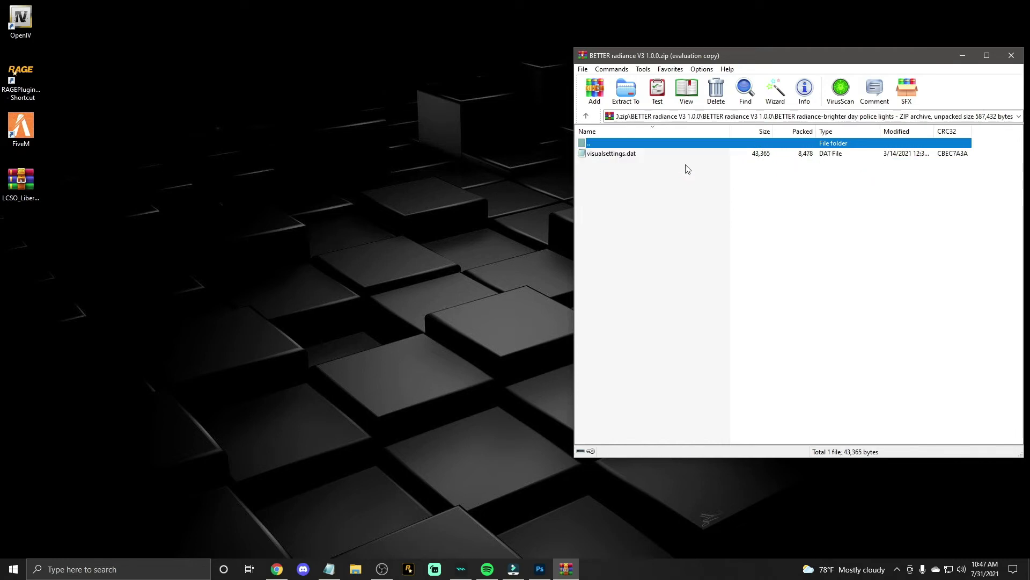
double_click(631, 146)
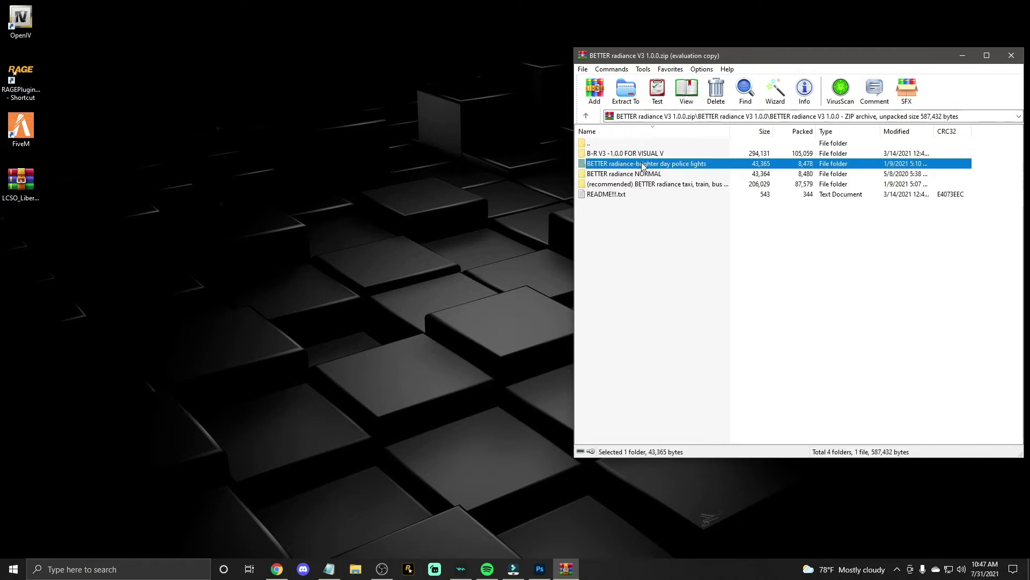
double_click(641, 162)
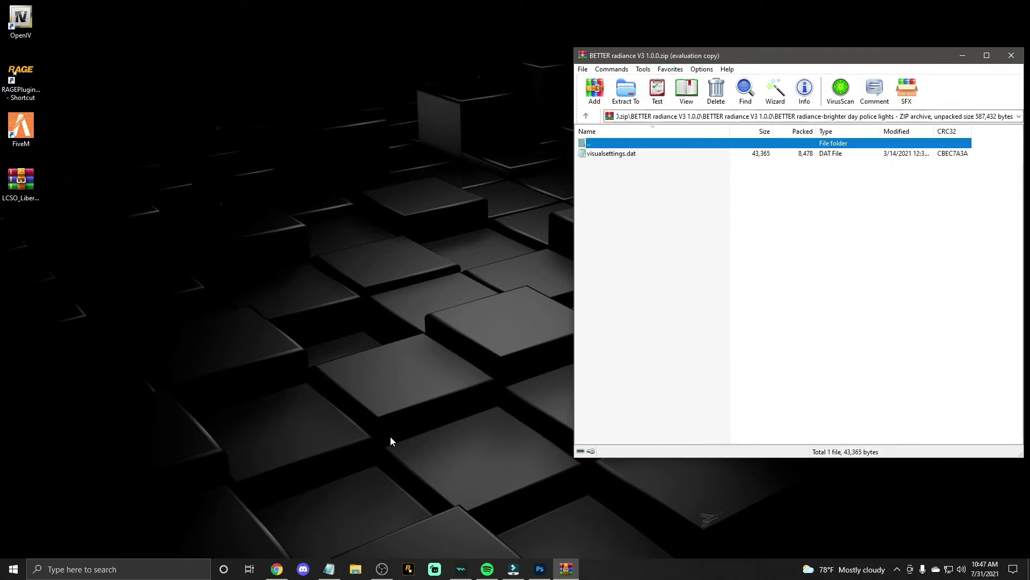
Step: Launch OpenIV for the Windows version of Grand Theft Auto V and place its window beside the archive
double_click(20, 19)
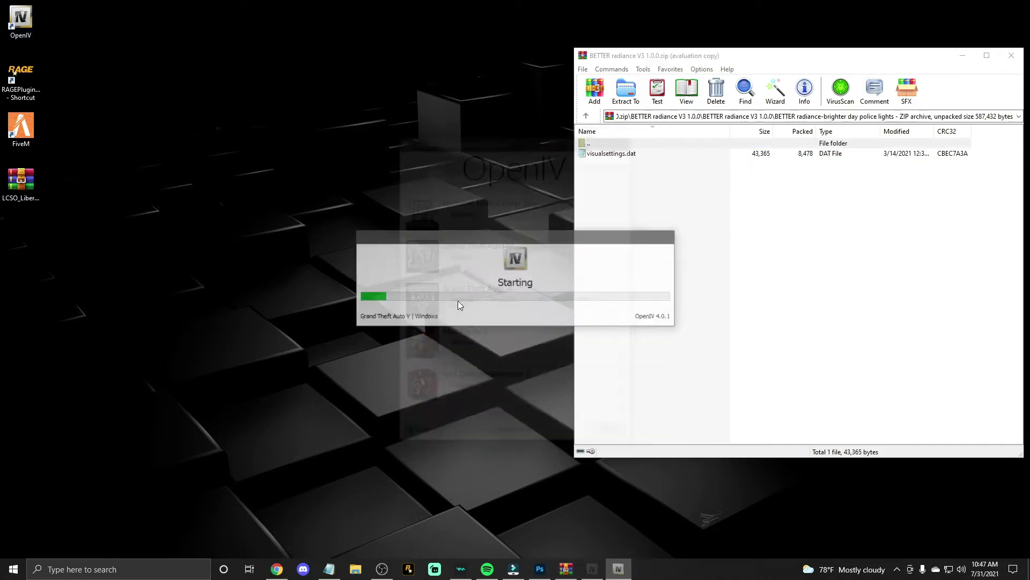
left_click(460, 300)
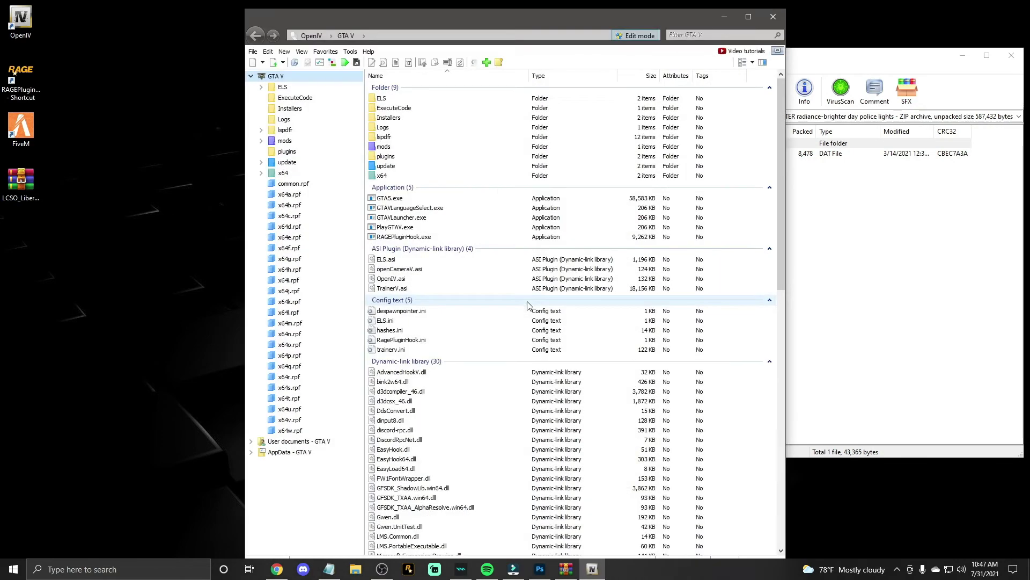
left_click_drag(472, 17, 241, 11)
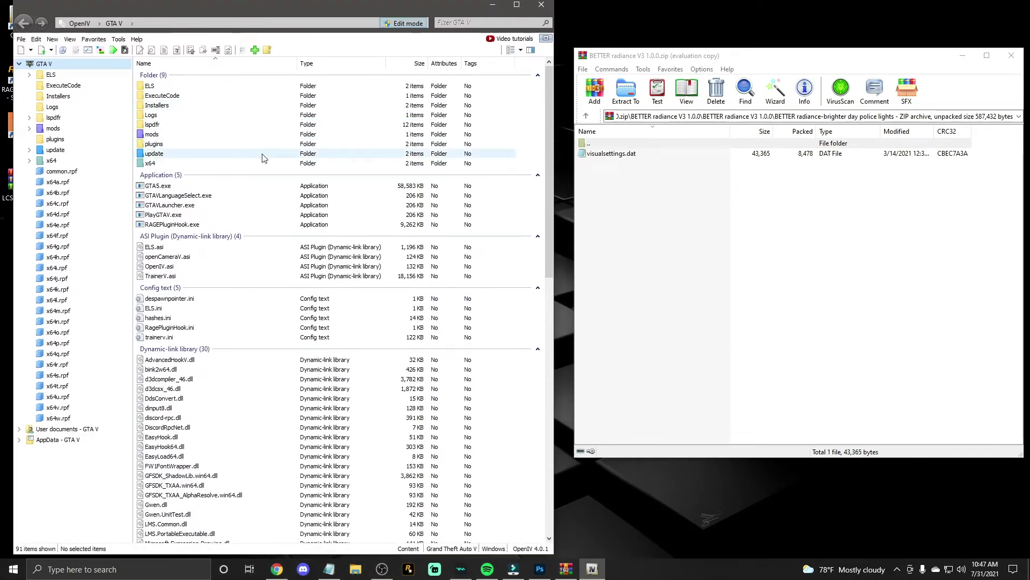
Step: Copy visualsettings.dat from the archive into mods > update > update.rpf > common > data in OpenIV, replacing the existing file
double_click(181, 134)
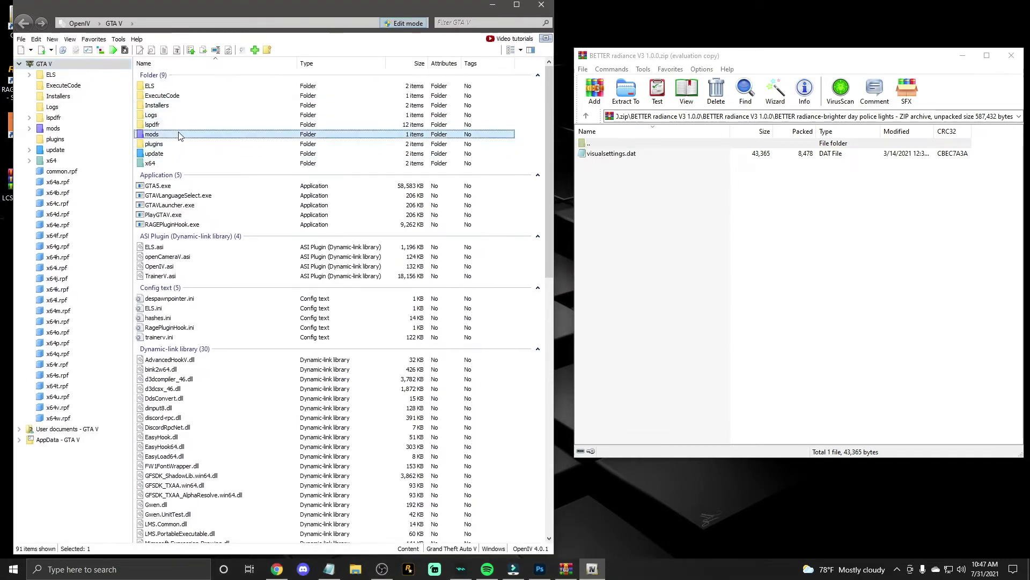
double_click(186, 89)
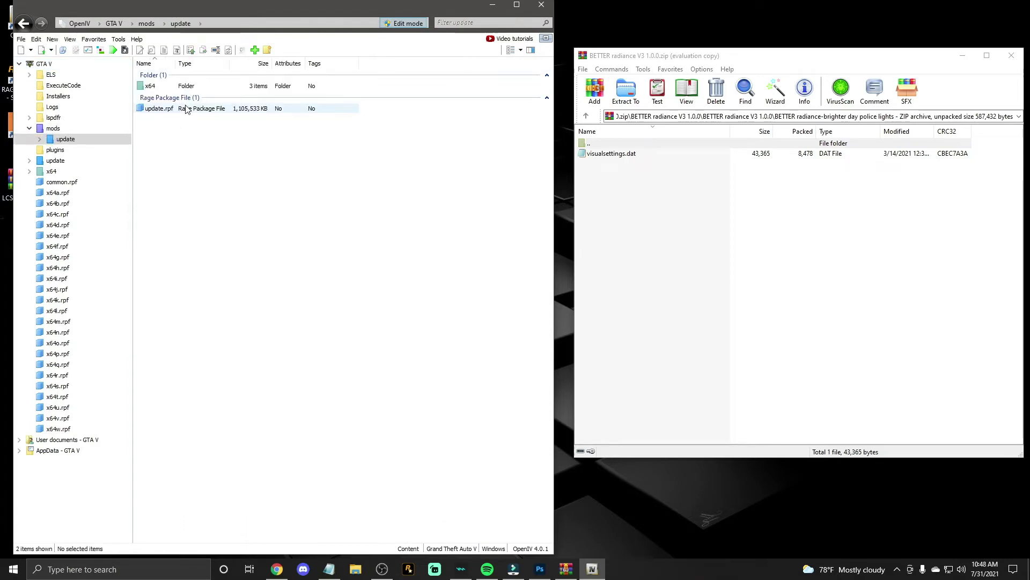
double_click(186, 108)
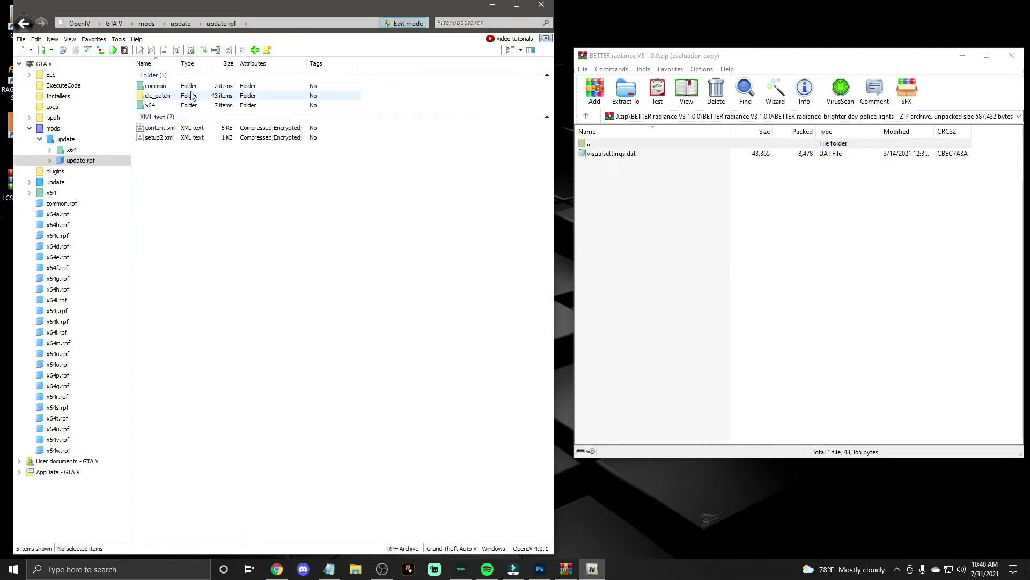
double_click(191, 88)
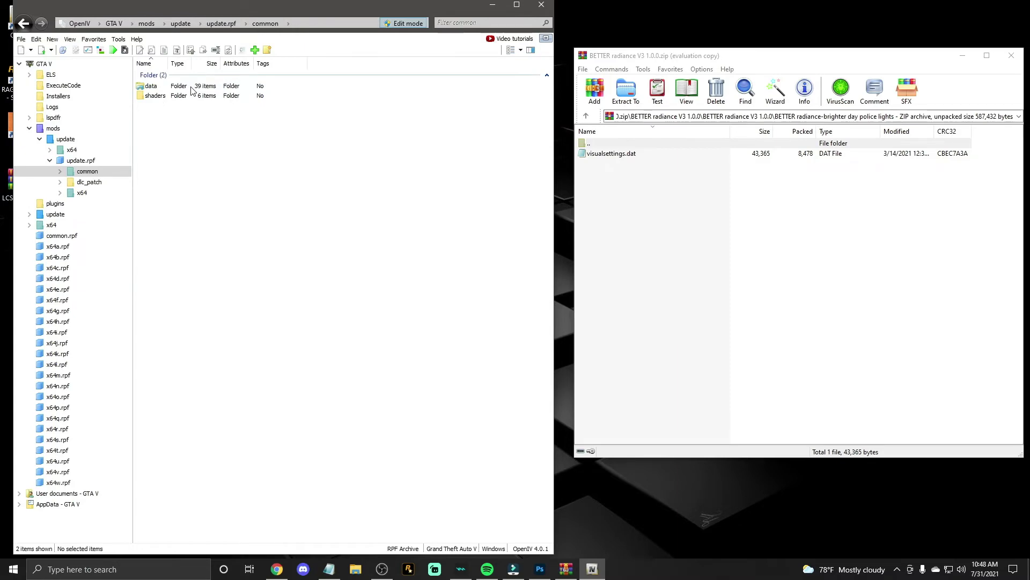
double_click(191, 87)
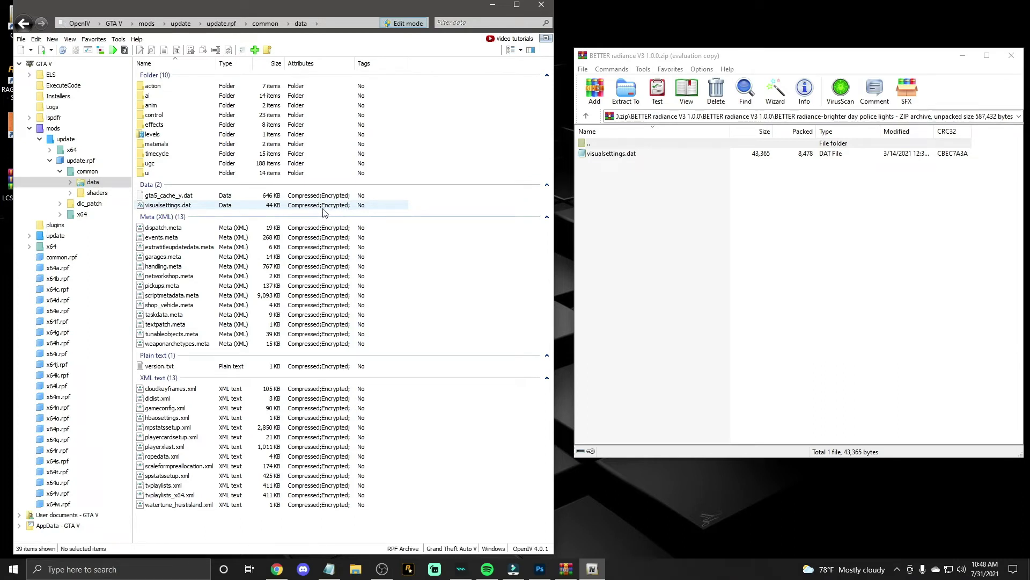
left_click(660, 157)
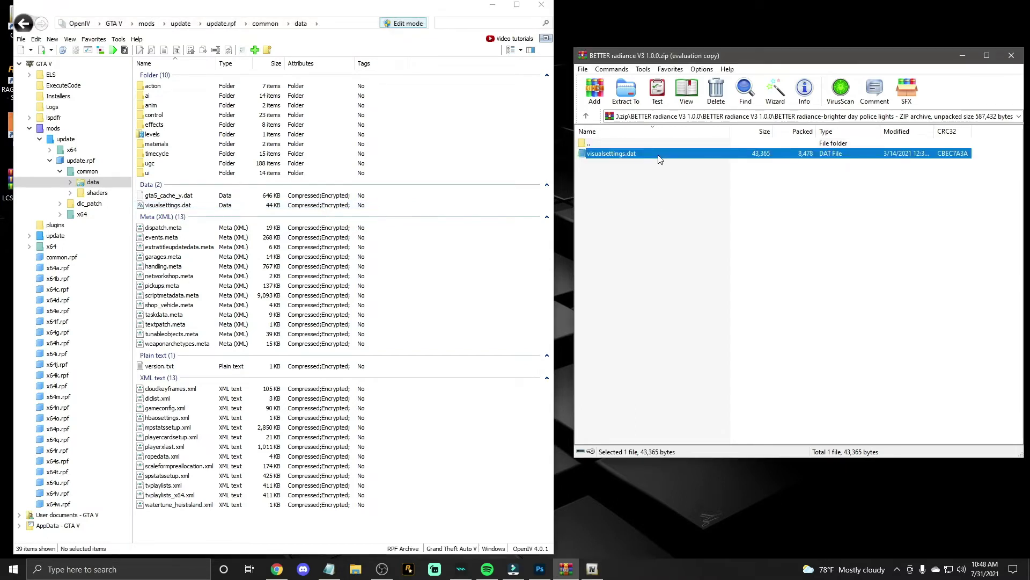
left_click_drag(659, 156, 512, 273)
Step: Add the current data folder to the OpenIV favorites under the name "Vusual data"
left_click(94, 39)
left_click(113, 51)
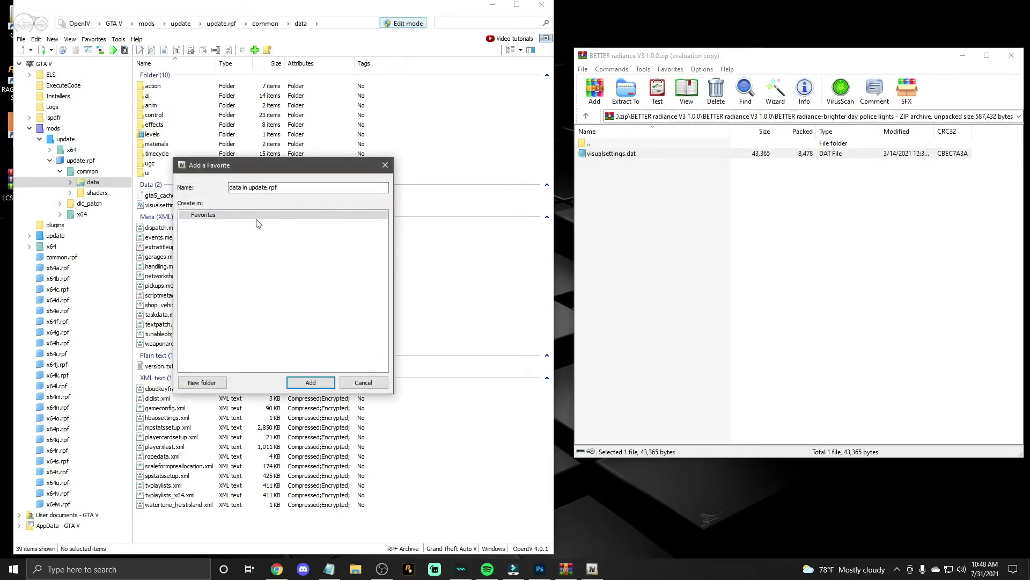
left_click(255, 191)
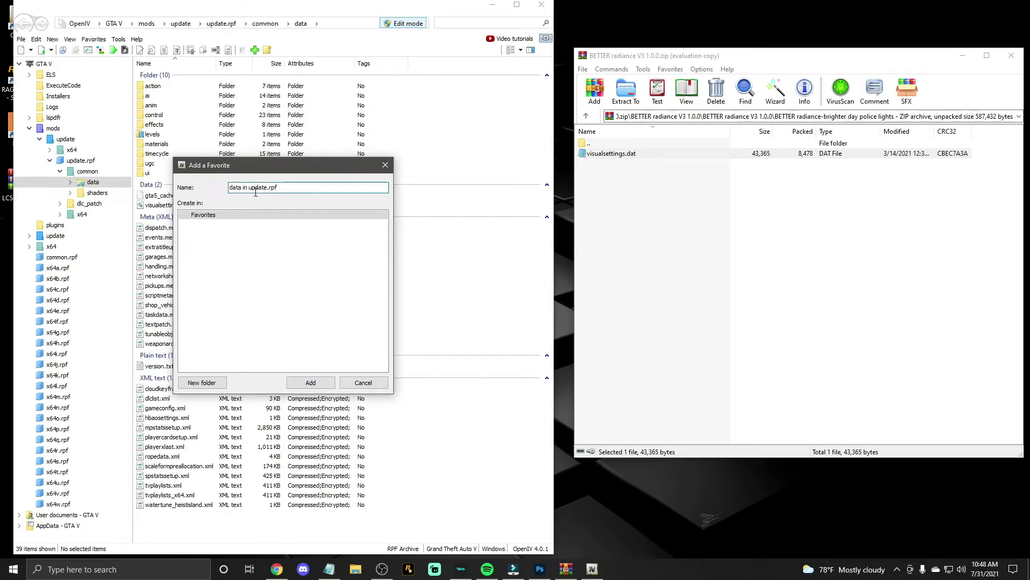
key("BackSpace")
key("BackSpace")
key("BackSpace")
key("BackSpace")
key("BackSpace")
key("BackSpace")
key("BackSpace")
key("BackSpace")
key("BackSpace")
key("BackSpace")
key("BackSpace")
type("Vux")
key("BackSpace")
type("sual data")
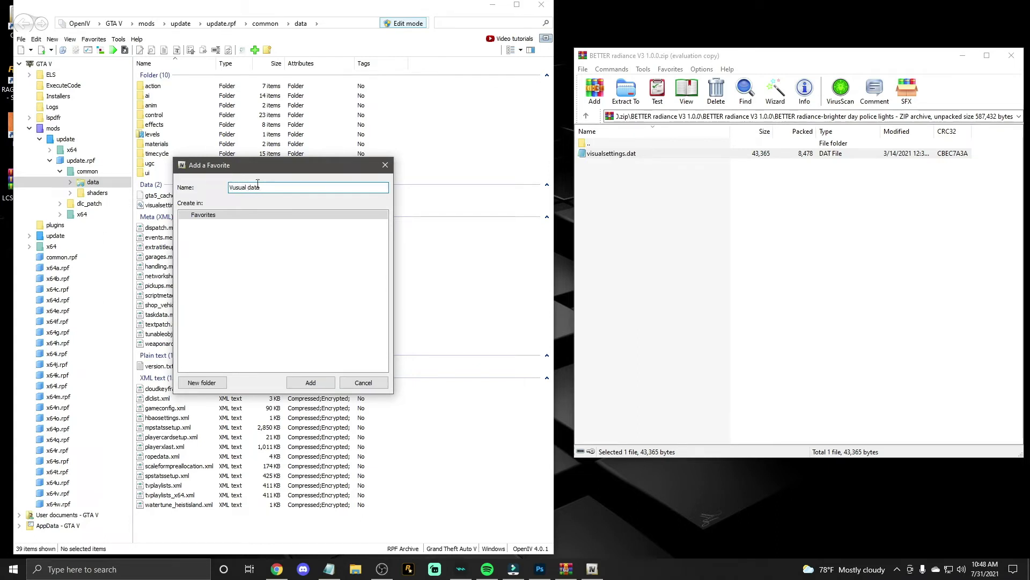
left_click(317, 382)
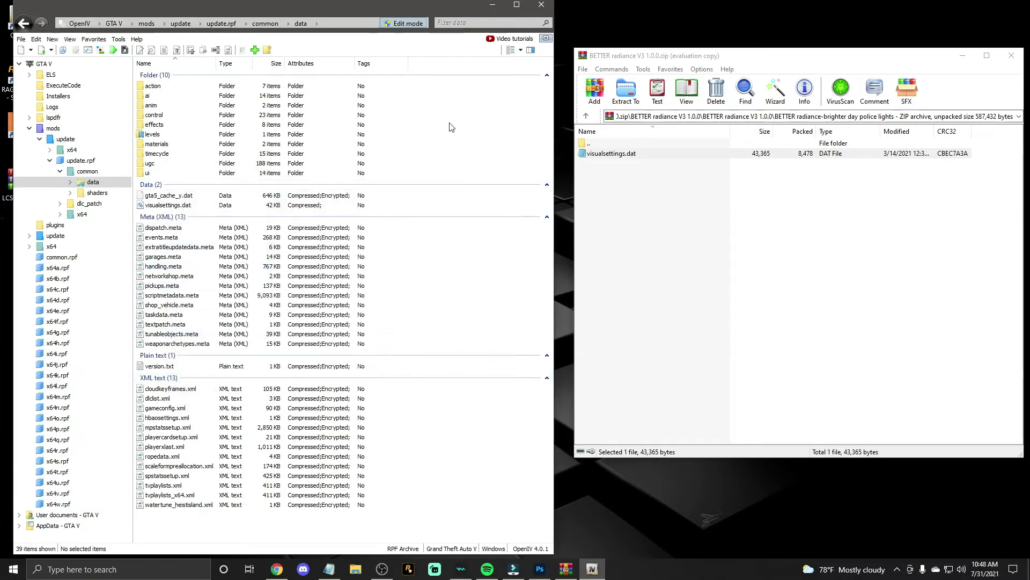
Step: Close OpenIV and the BETTER radiance archive window, and delete the BETTER radiance zip from the desktop
double_click(621, 144)
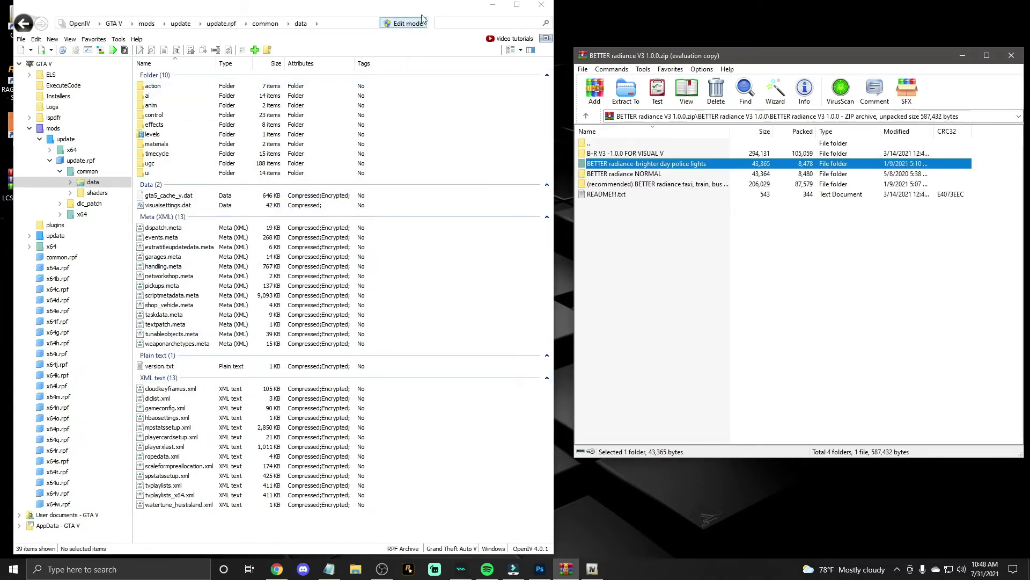
left_click(113, 23)
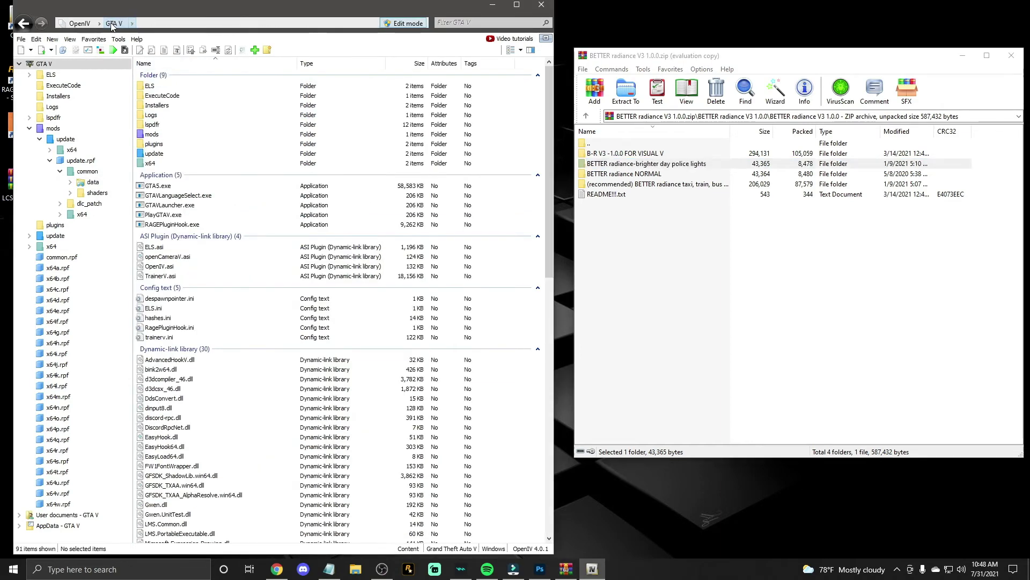
left_click(551, 4)
left_click_drag(674, 56, 478, 55)
left_click(815, 55)
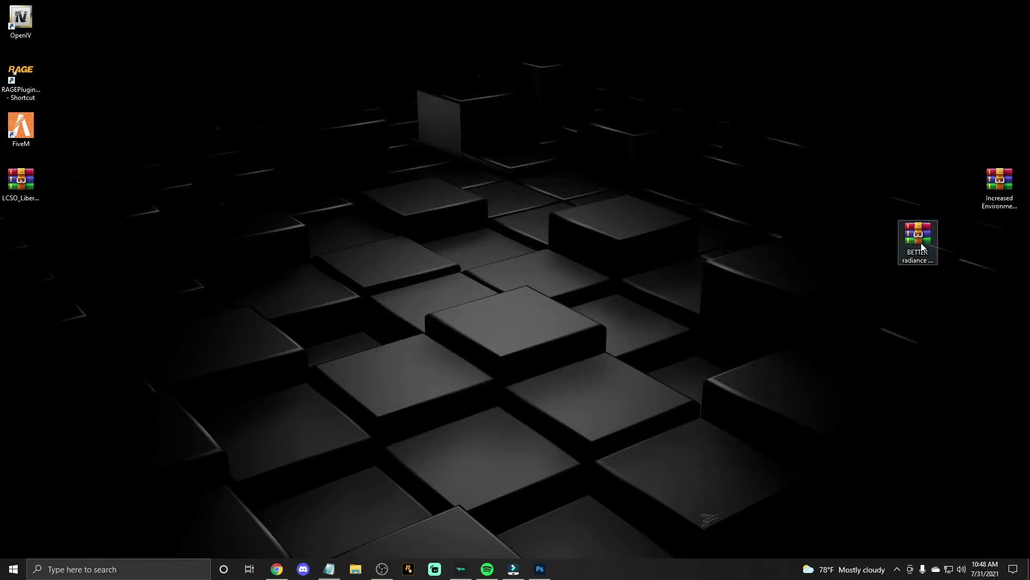
right_click(923, 245)
left_click(935, 456)
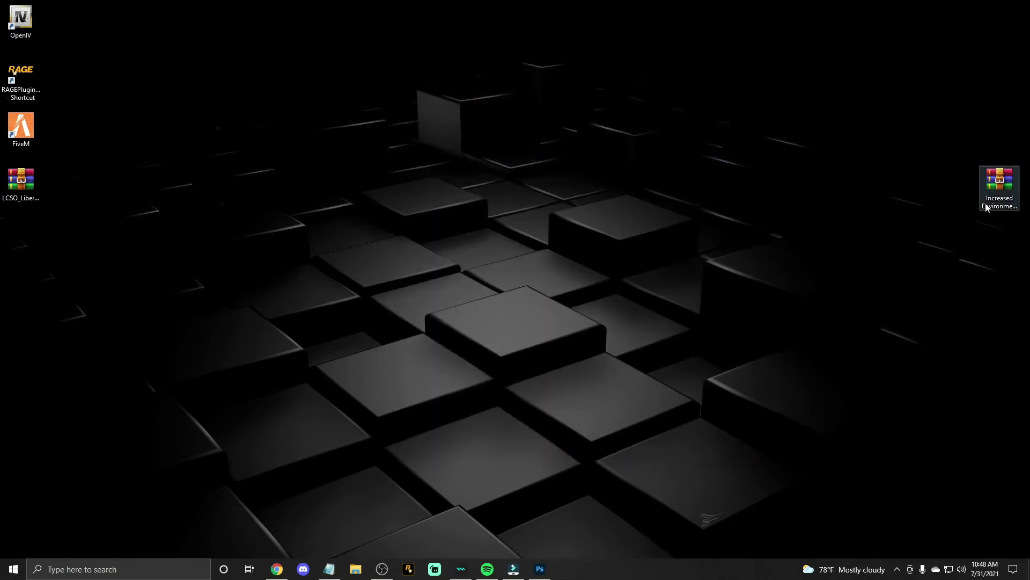
Step: Open Increased Environmental Lighting.zip from the desktop, dismiss the WinRAR trial notice, and enter its Increased Environmental Lighting folder
double_click(997, 185)
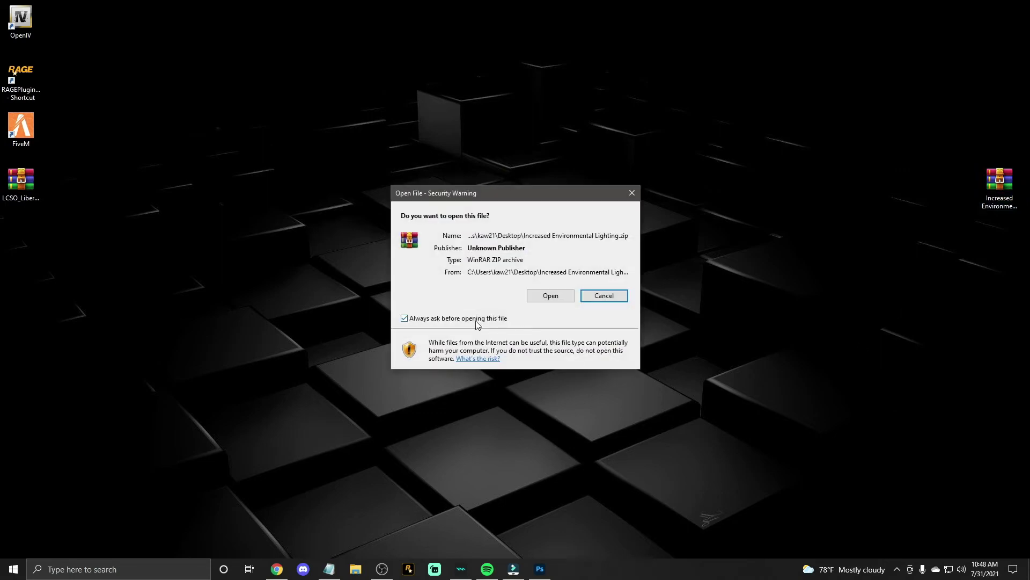
left_click(533, 294)
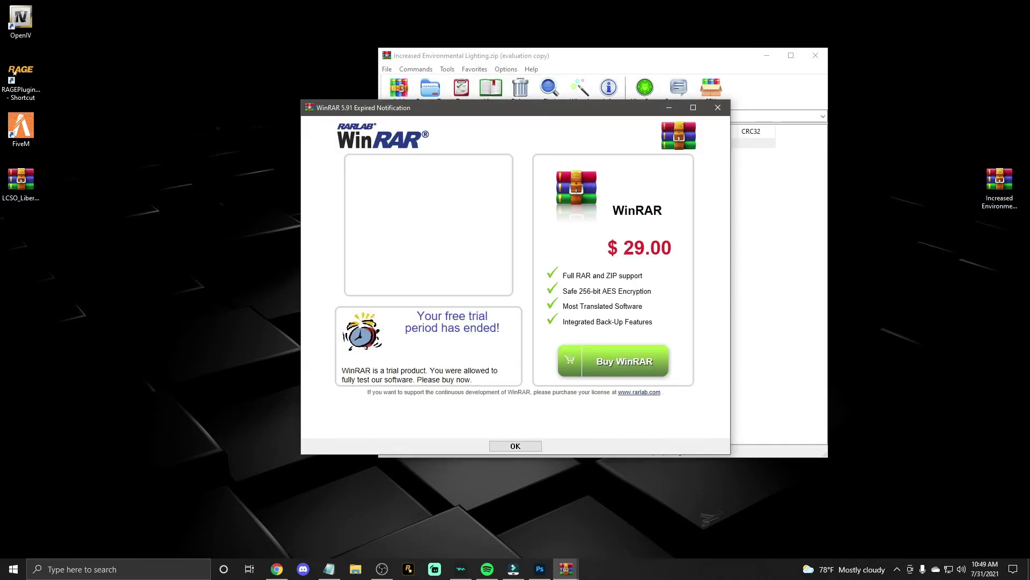
left_click(724, 109)
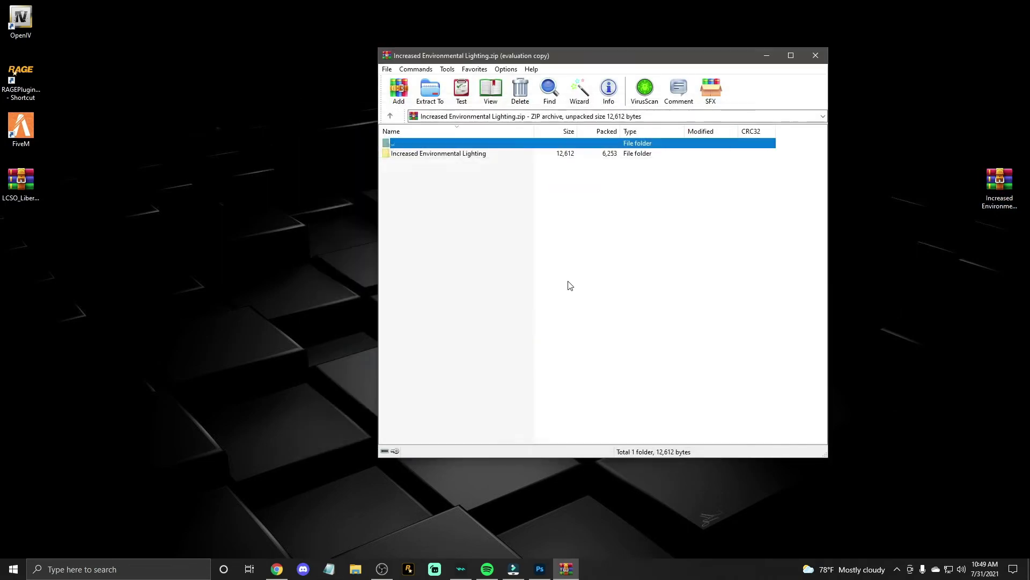
left_click(454, 155)
left_click_drag(564, 57, 699, 44)
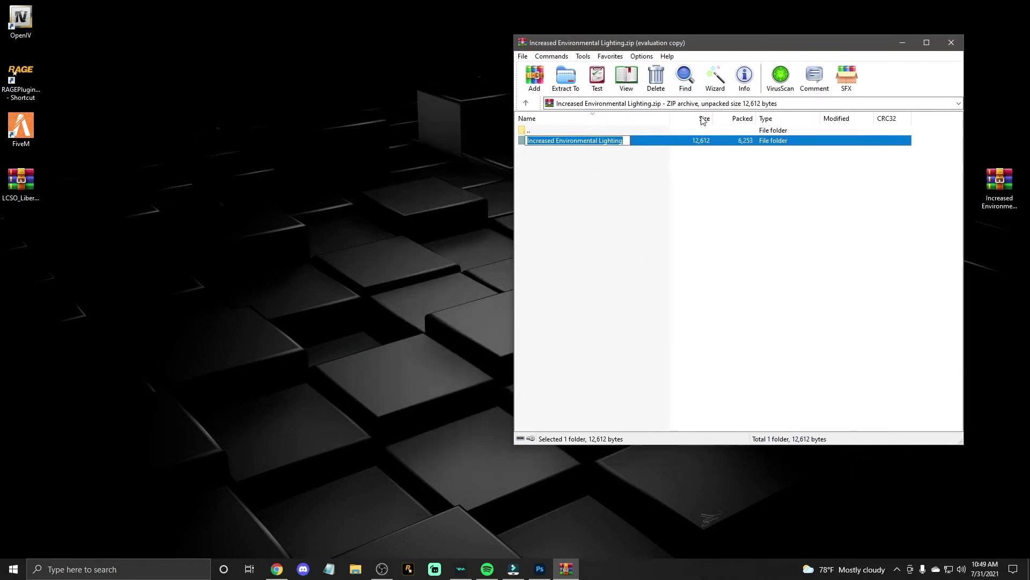
double_click(628, 140)
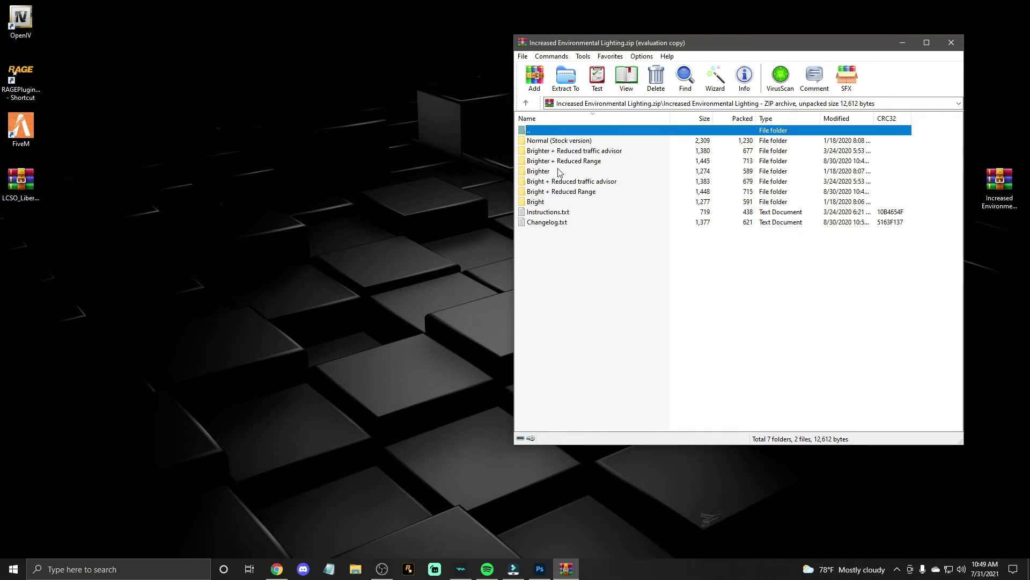
Step: Open Instructions.txt, go into the Bright + Reduced traffic advisor folder, and read its Notes.txt before closing it
double_click(569, 212)
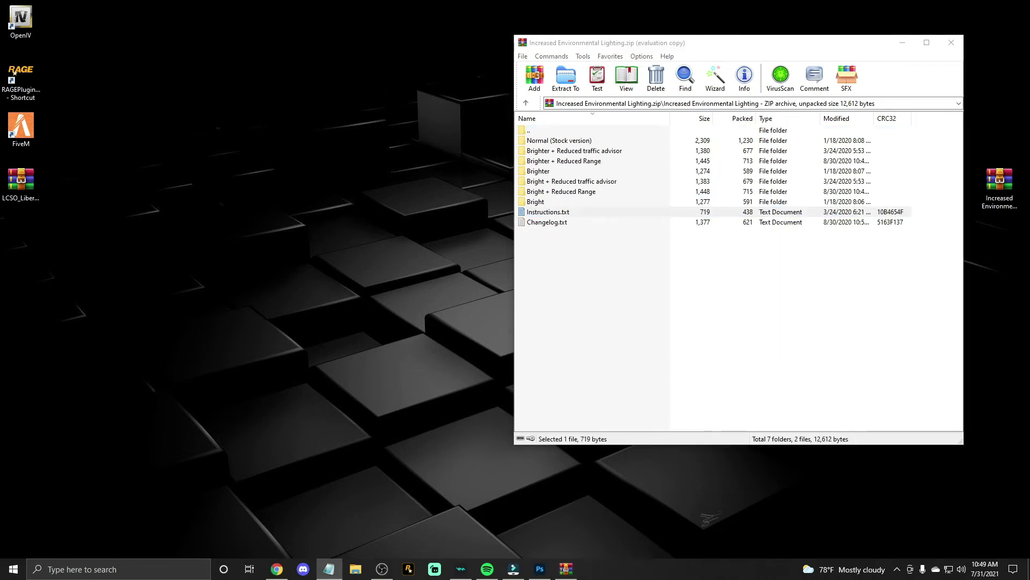
double_click(569, 182)
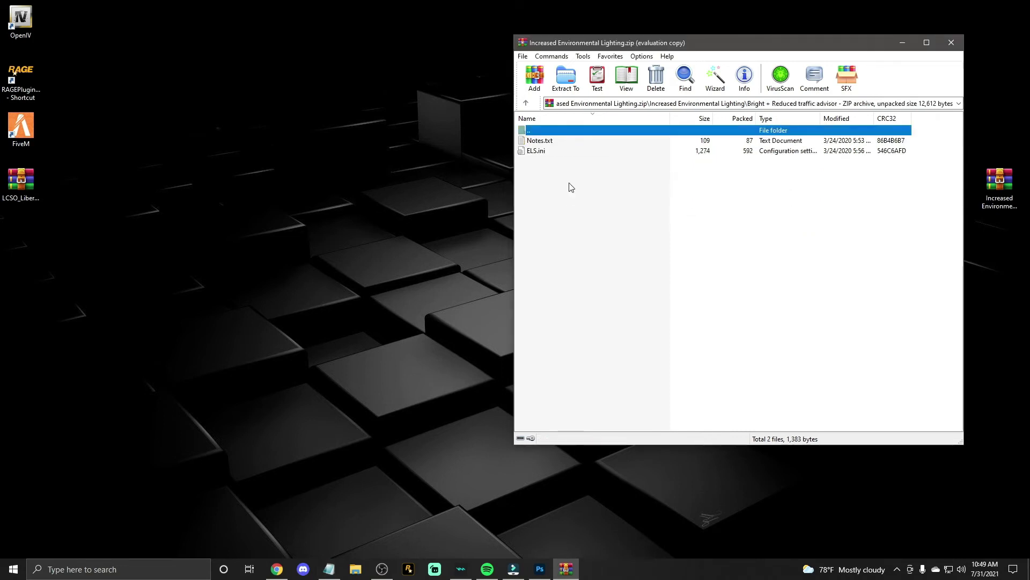
double_click(558, 142)
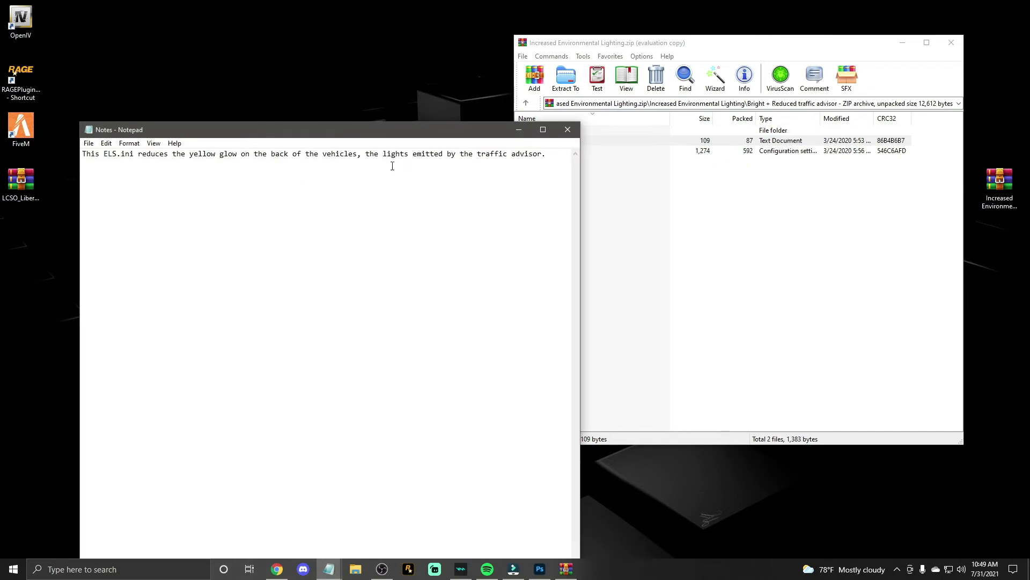
left_click(568, 129)
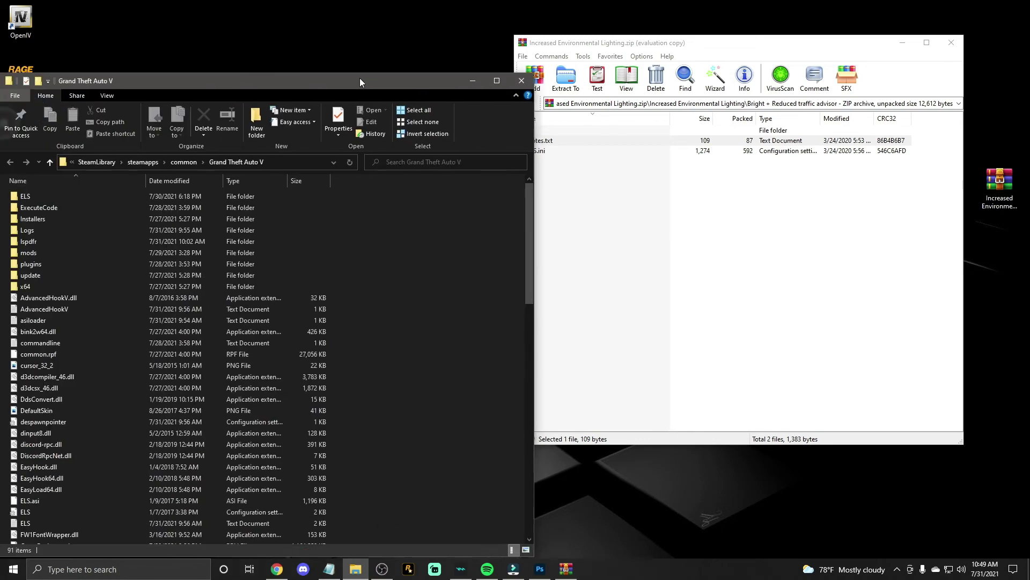
Step: Arrange the Grand Theft Auto V folder beside the archive window and look through it for the existing ELS configuration file
left_click_drag(359, 79, 369, 72)
left_click_drag(628, 39, 671, 75)
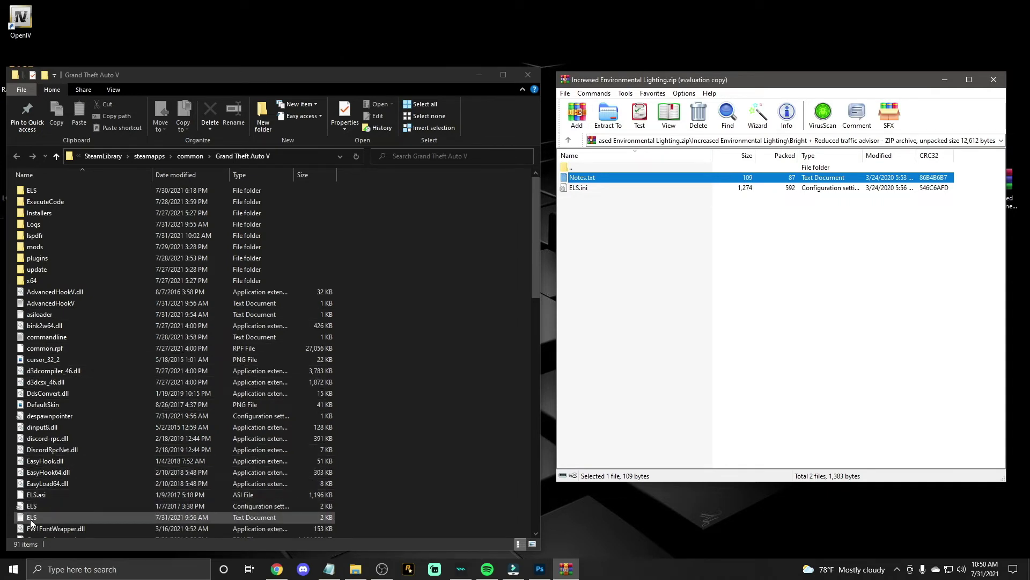
scroll(61, 517, "down", 1)
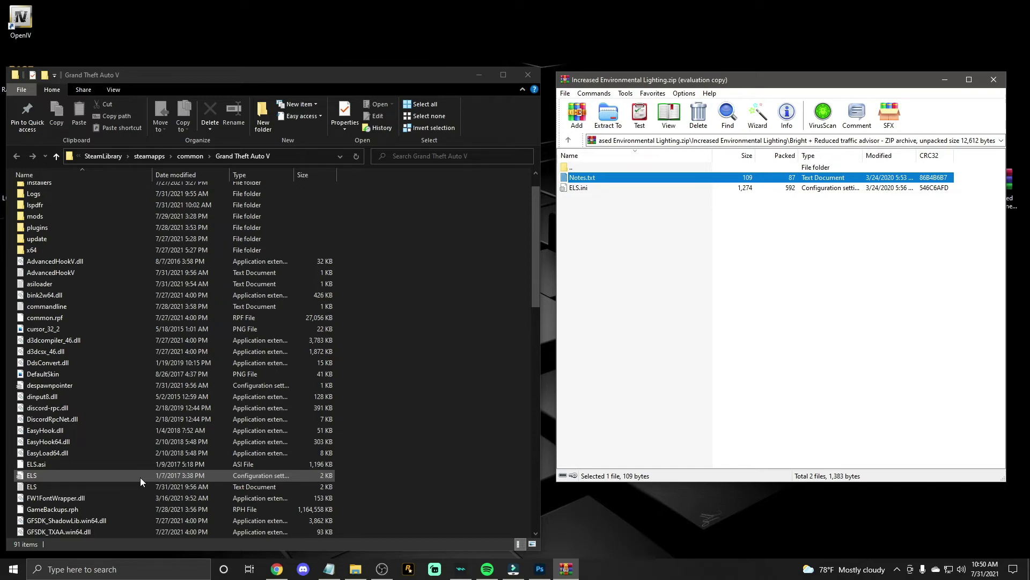
scroll(140, 477, "down", 4)
scroll(140, 478, "down", 10)
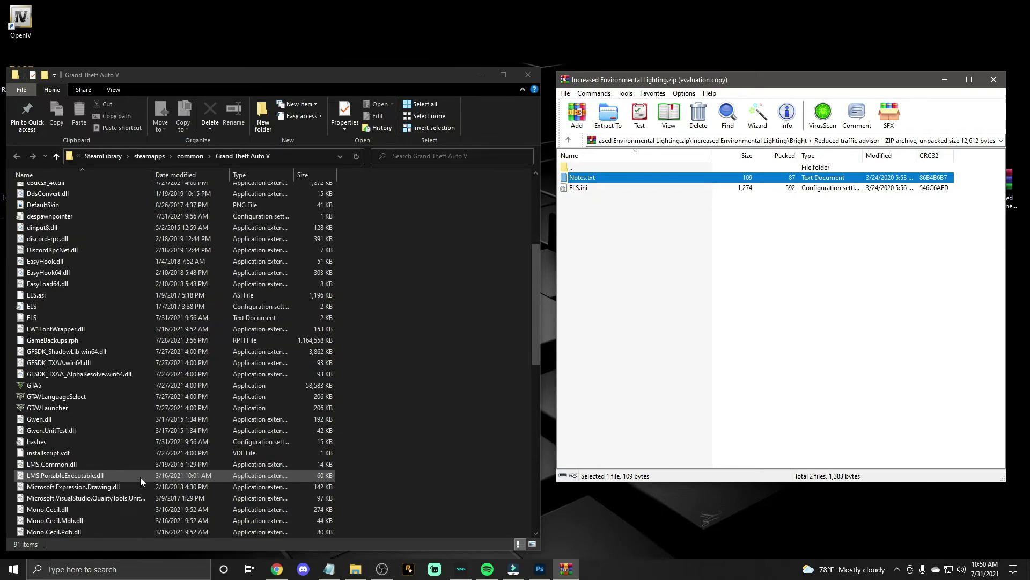
scroll(140, 477, "up", 18)
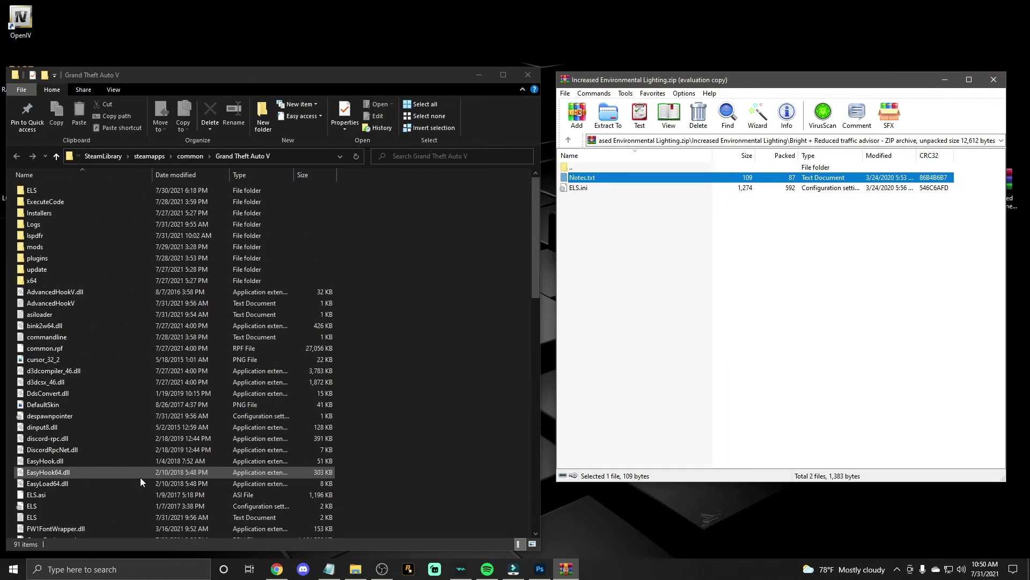
Step: Look through the ELS folder and its pack_default subfolder, and return to the Grand Theft Auto V folder
double_click(53, 190)
double_click(54, 190)
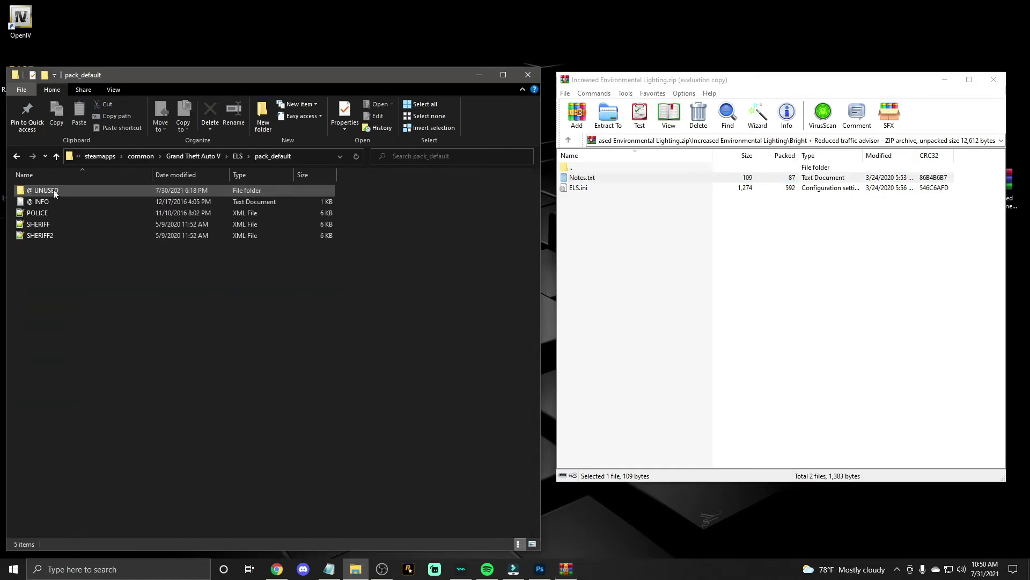
left_click(18, 157)
left_click(19, 158)
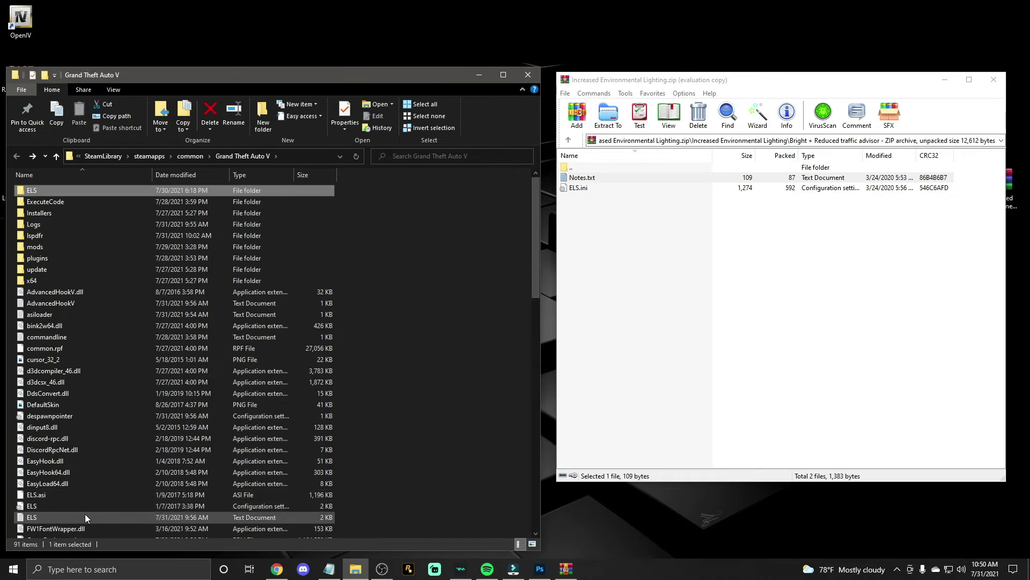
Step: Copy ELS.ini from the Bright + Reduced traffic advisor archive folder into the Grand Theft Auto V folder, replacing the existing file
scroll(84, 517, "down", 1)
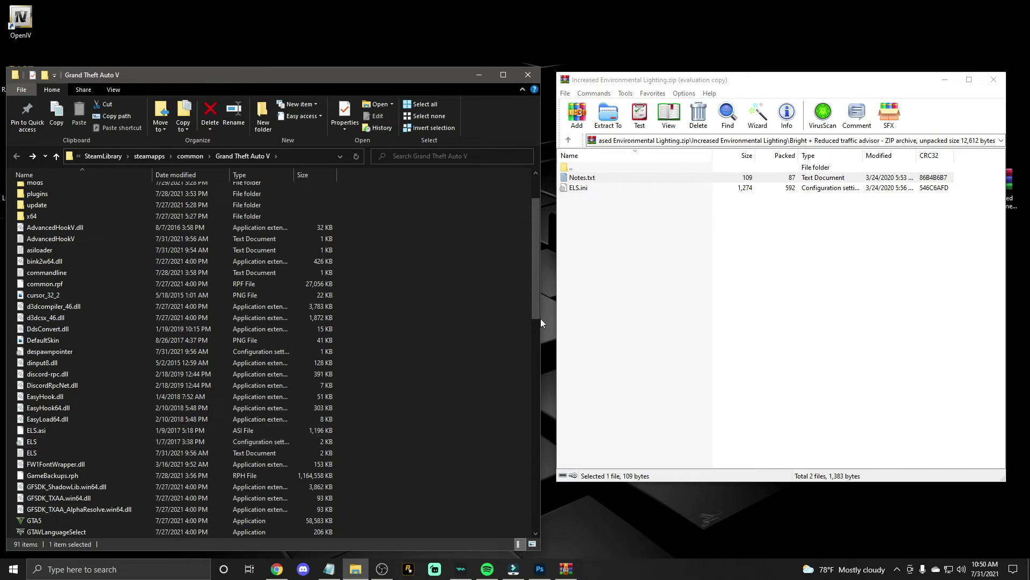
left_click_drag(617, 192, 481, 308)
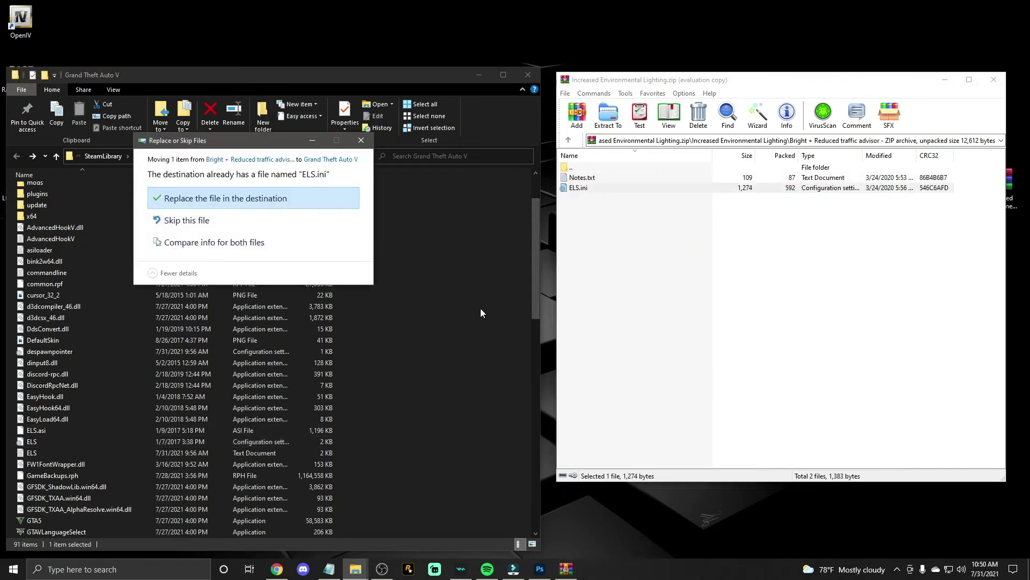
left_click(271, 203)
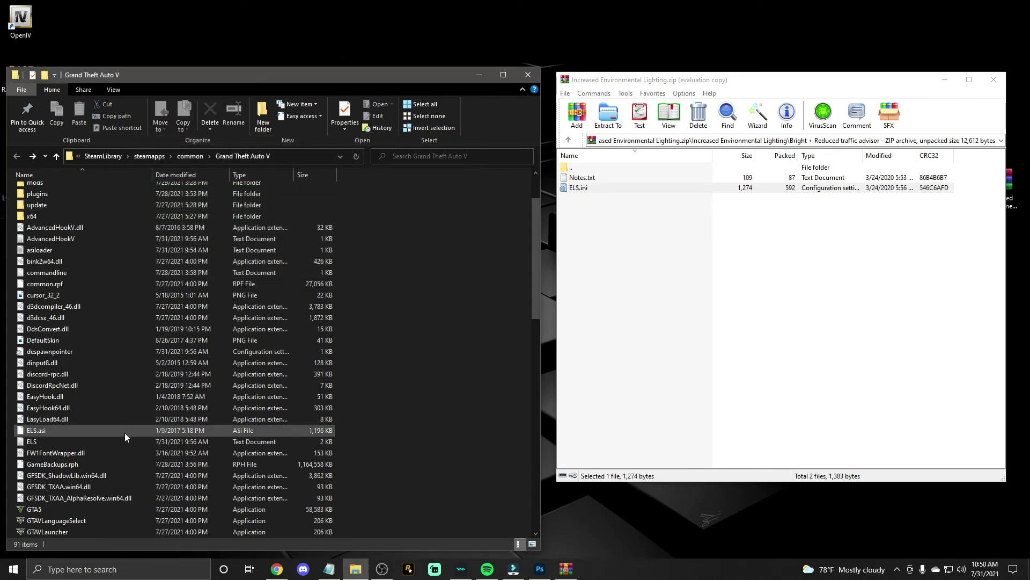
scroll(125, 444, "up", 2)
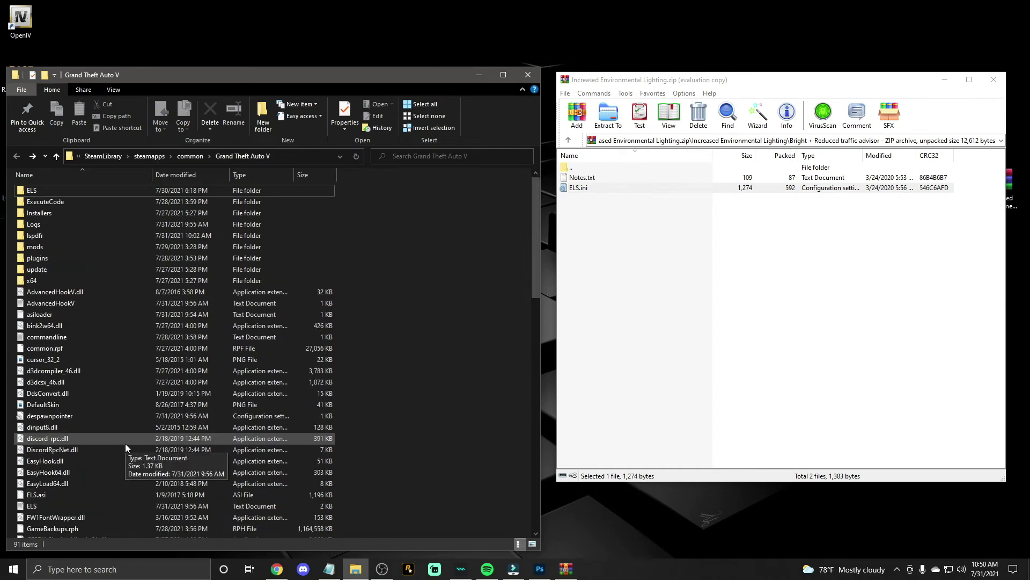
double_click(81, 191)
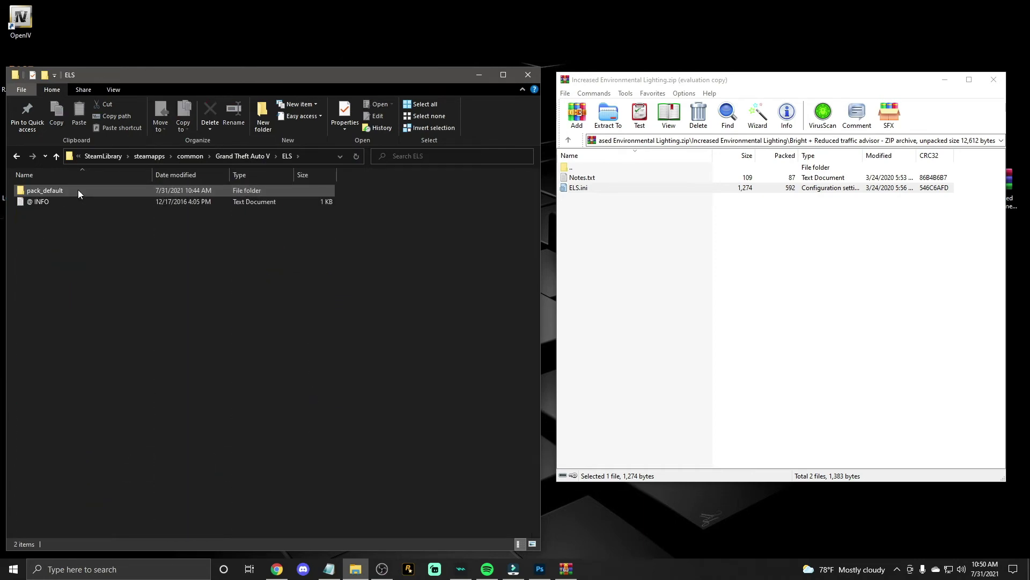
left_click(16, 155)
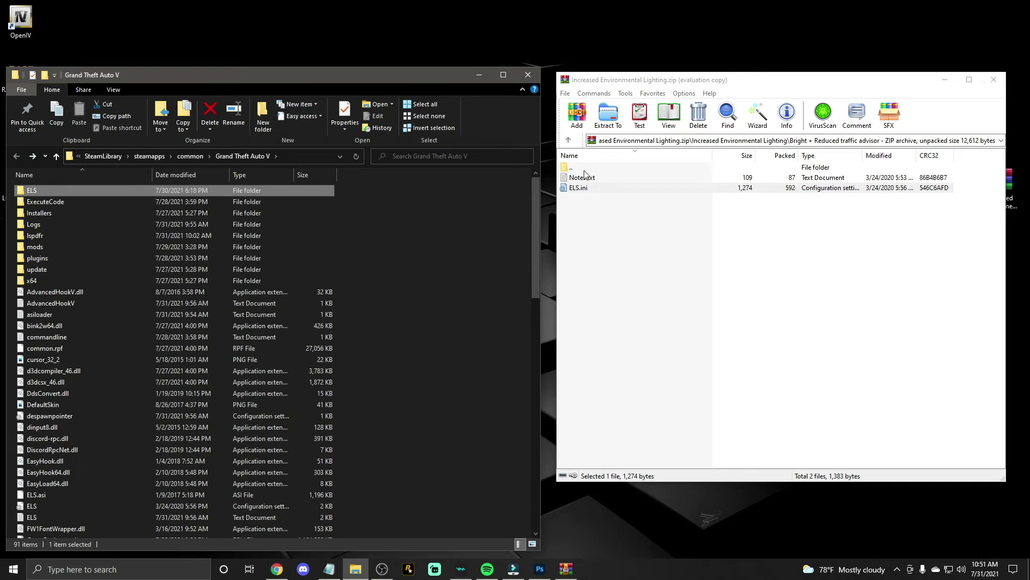
Step: Close the Increased Environmental Lighting archive, delete its zip from the desktop, and close the Grand Theft Auto V folder
left_click(993, 79)
right_click(1000, 183)
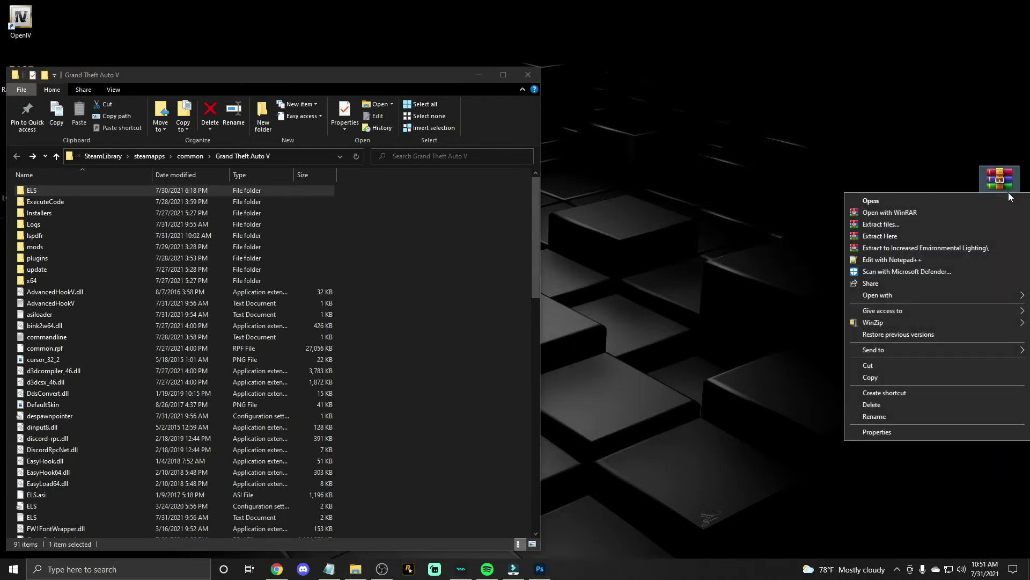
left_click(904, 403)
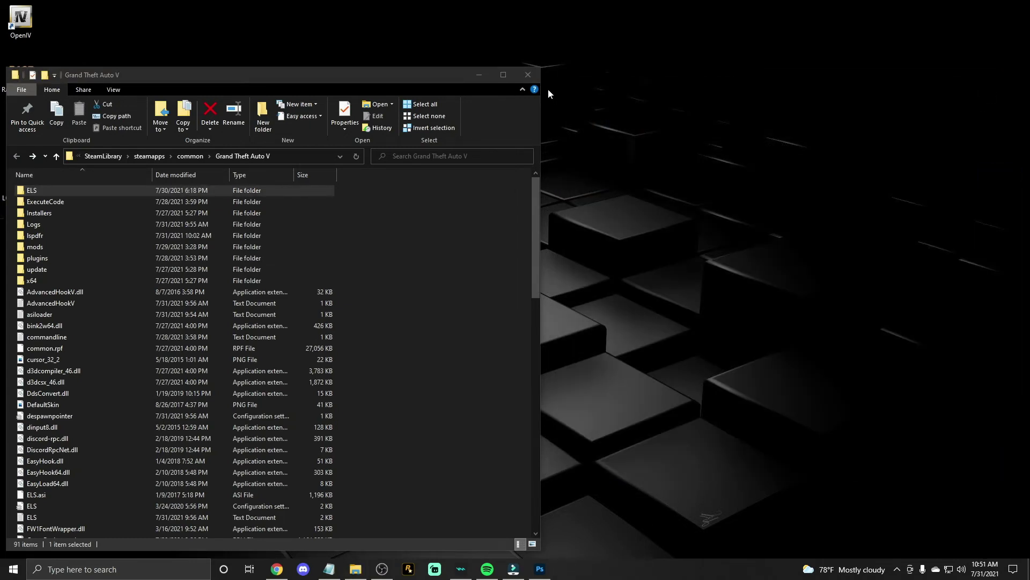
left_click(359, 161)
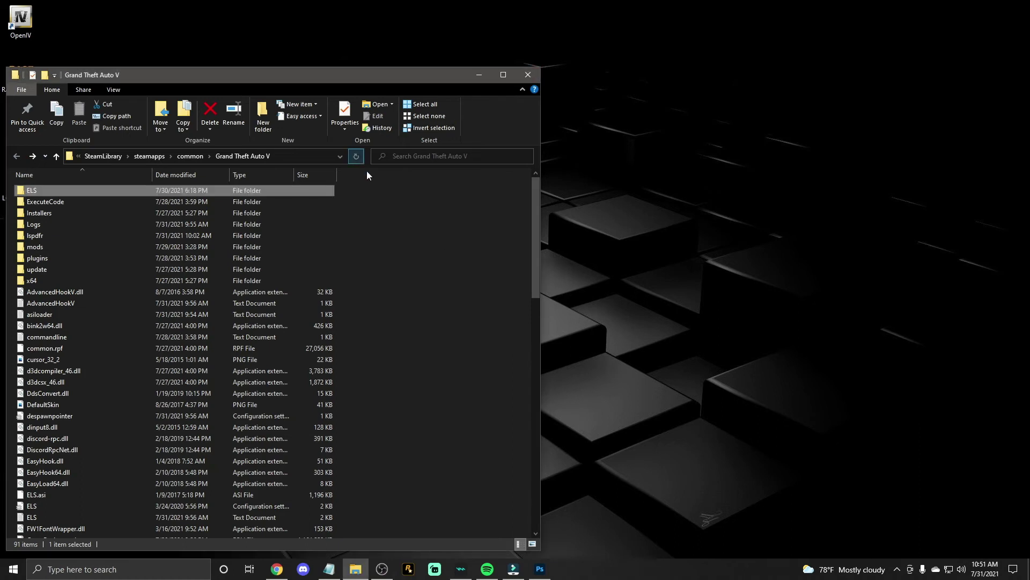
left_click(397, 198)
left_click(529, 75)
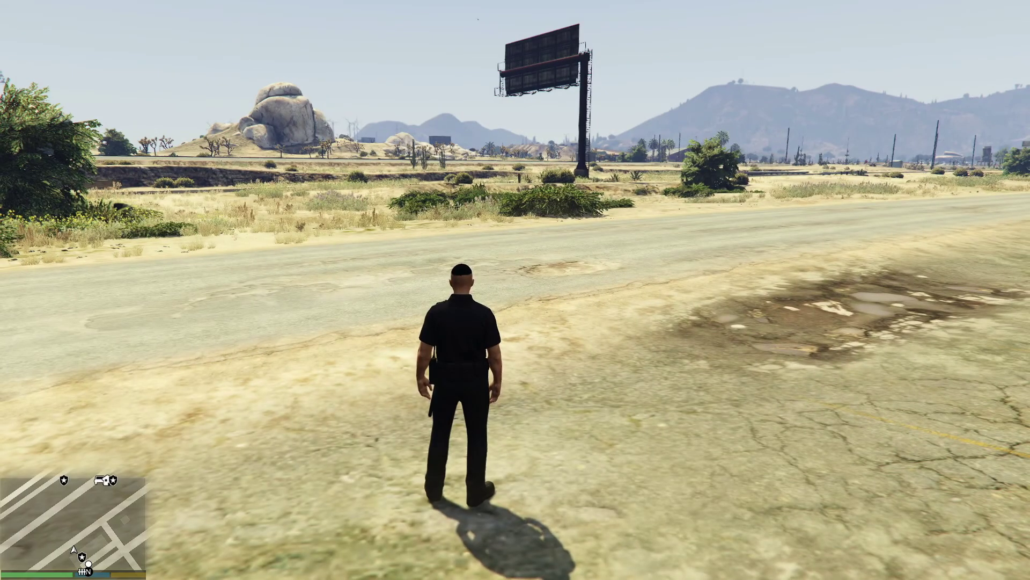
Step: Spawn a Sheriff Cruiser from the trainer's Emergency vehicles and drive it forward out of the sheriff station entrance
key("F3")
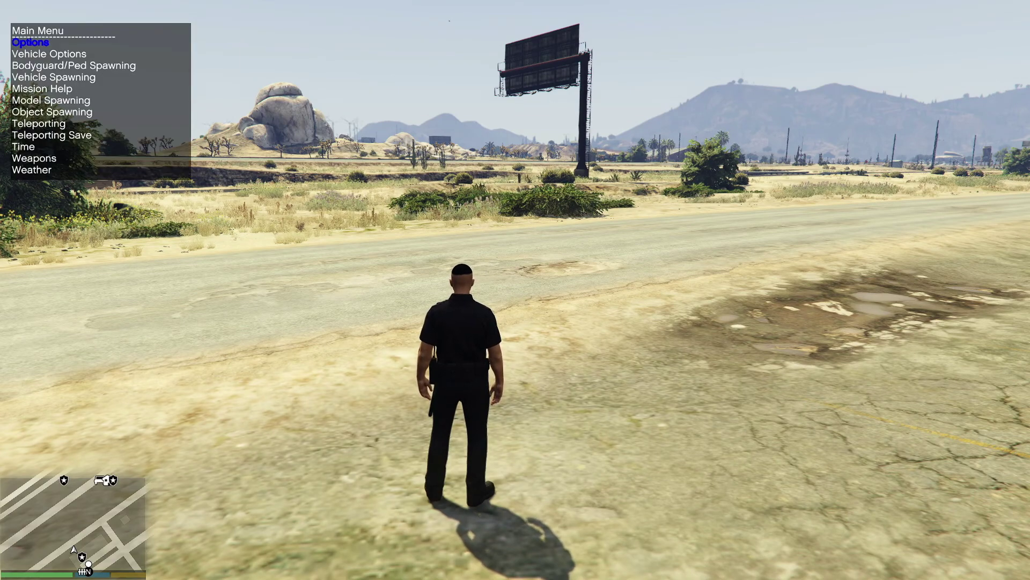
key("Down")
key("Down")
key("Down")
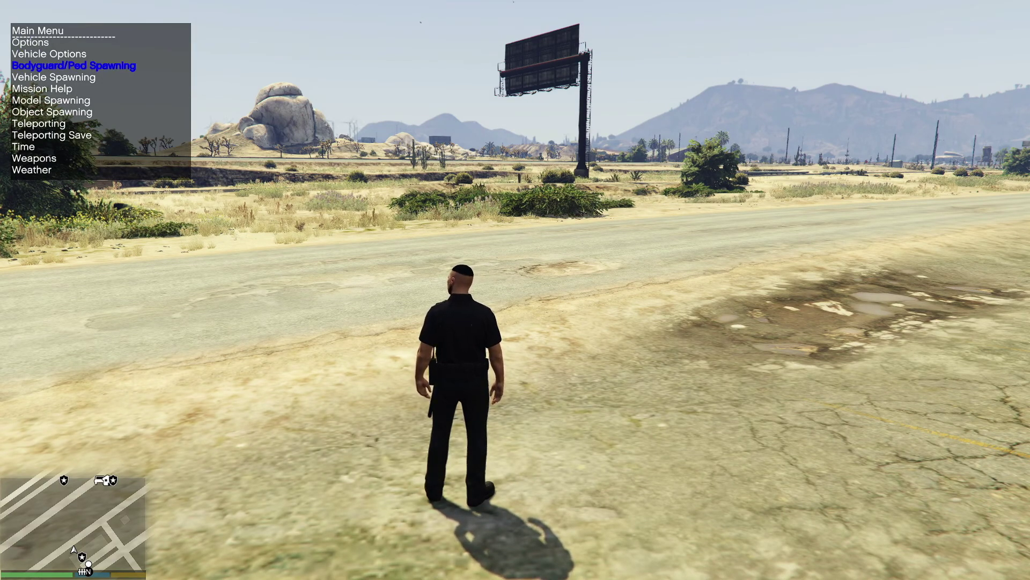
key("Return")
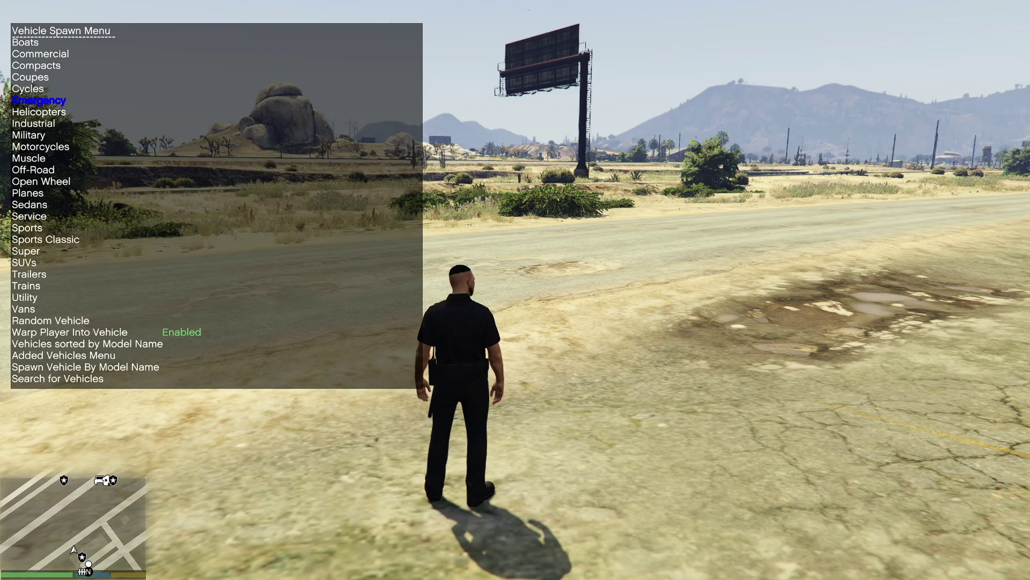
key("BackSpace")
key("Return")
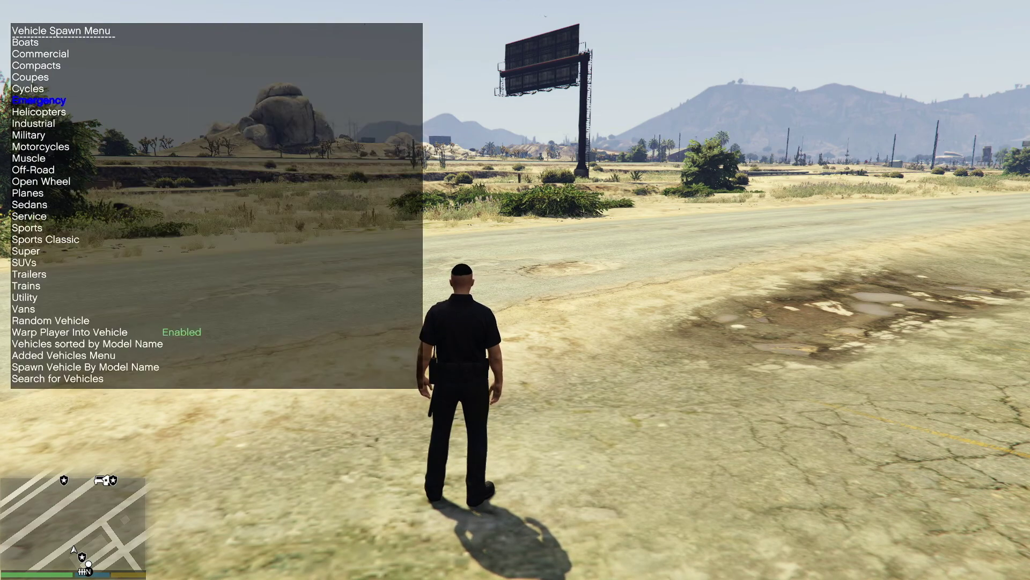
key("Return")
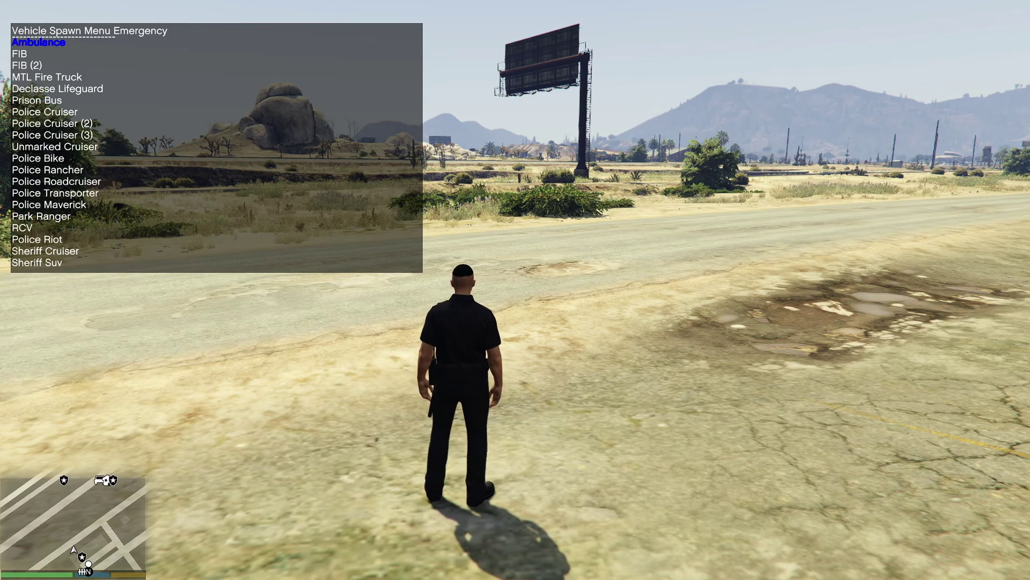
key("Up")
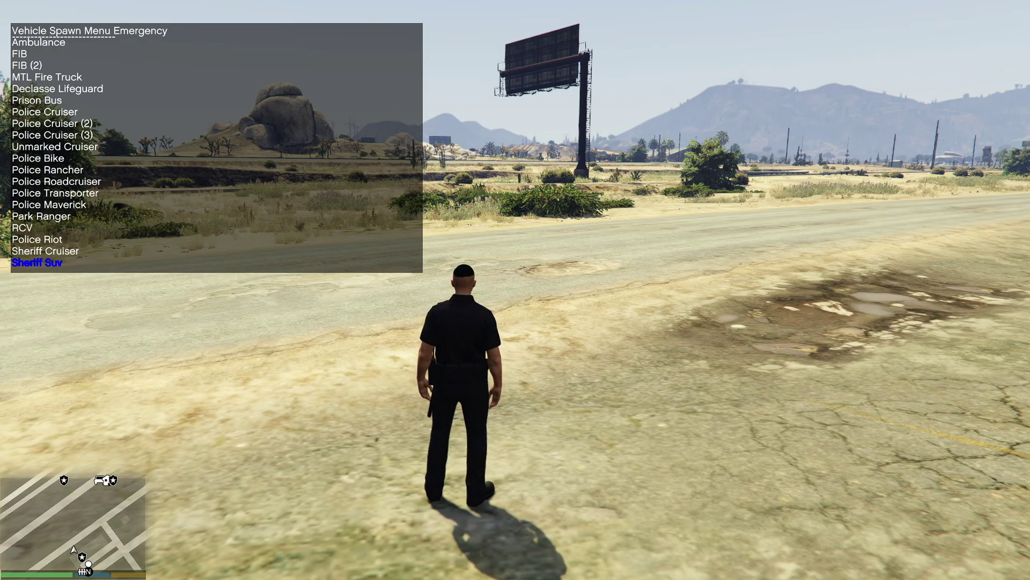
key("Return")
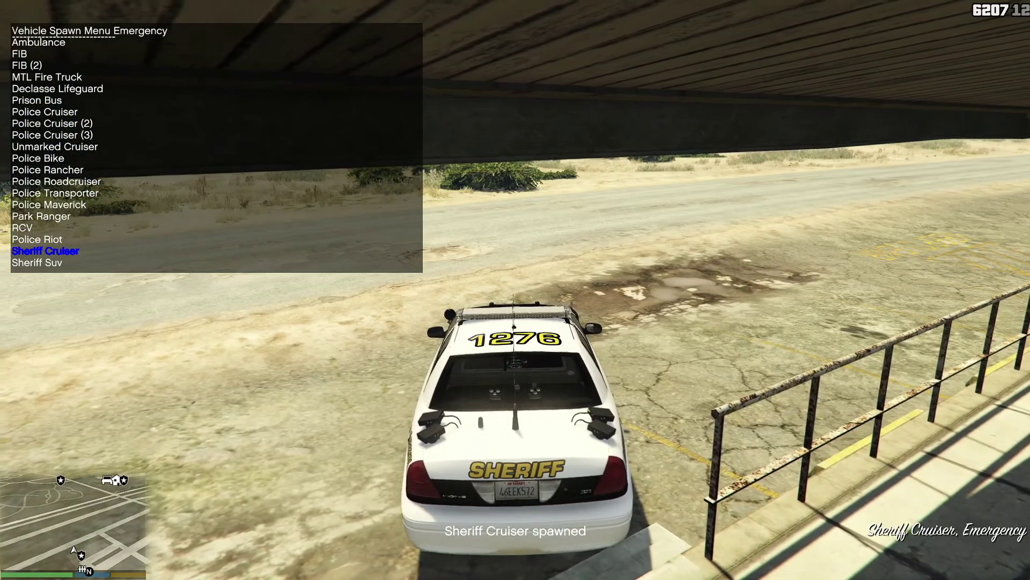
key("w")
key("a")
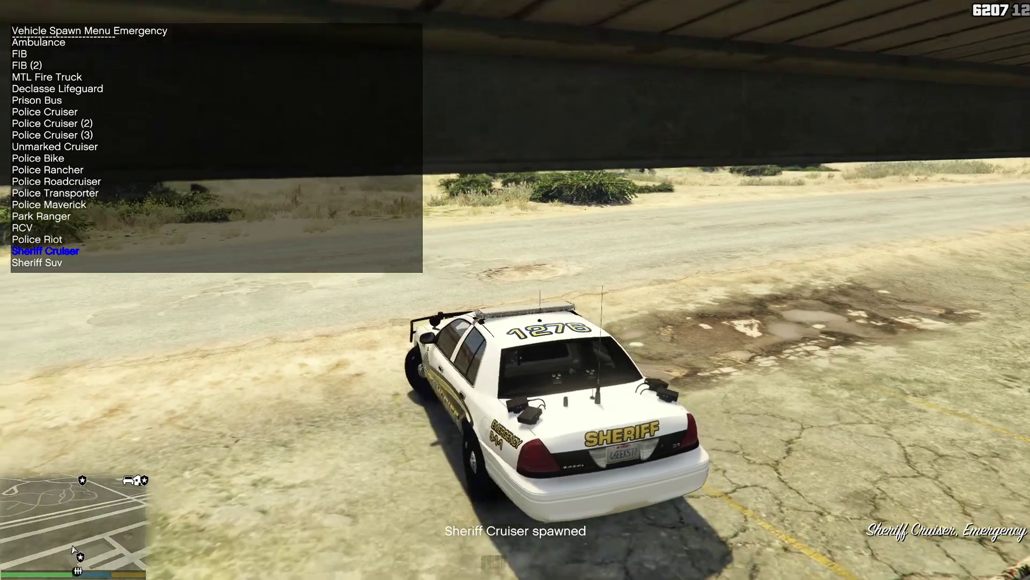
Step: Spawn a Sheriff Suv beside the cruiser and close the trainer
key("Down")
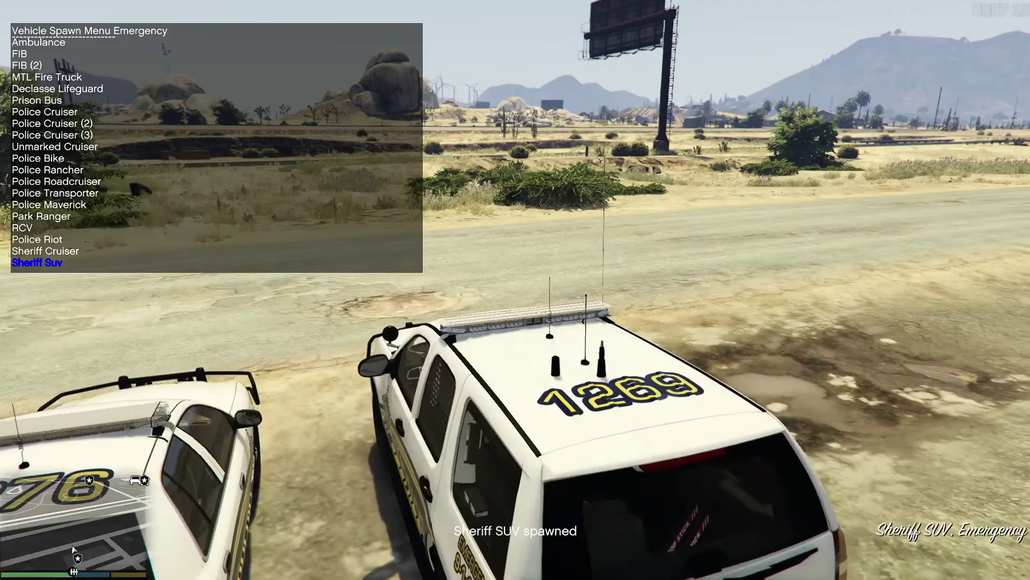
key("Return")
key("BackSpace")
key("BackSpace")
key("BackSpace")
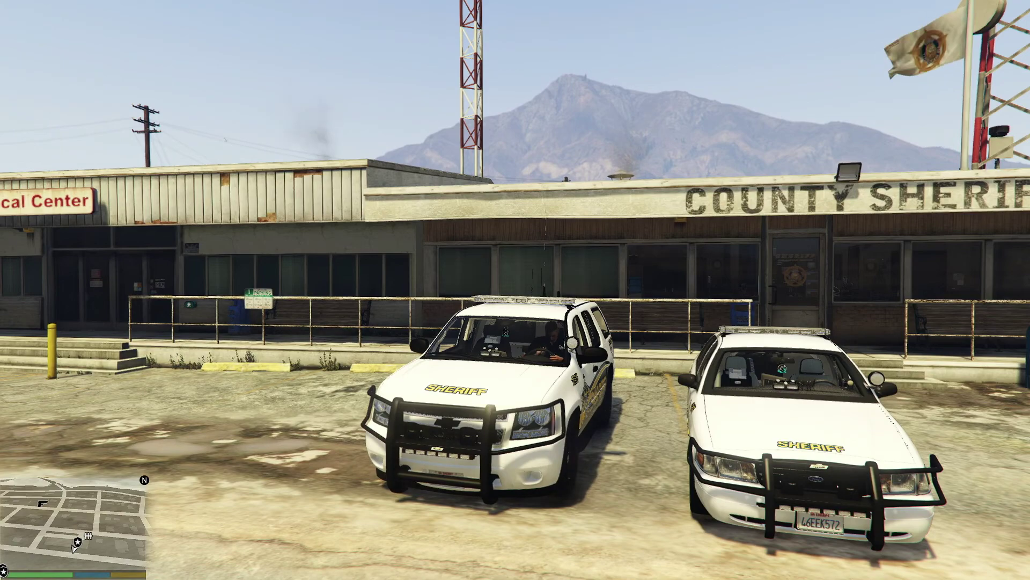
Step: Switch on the sheriff SUV's emergency lights, get out, and walk over to enter the Sheriff Cruiser
key("z")
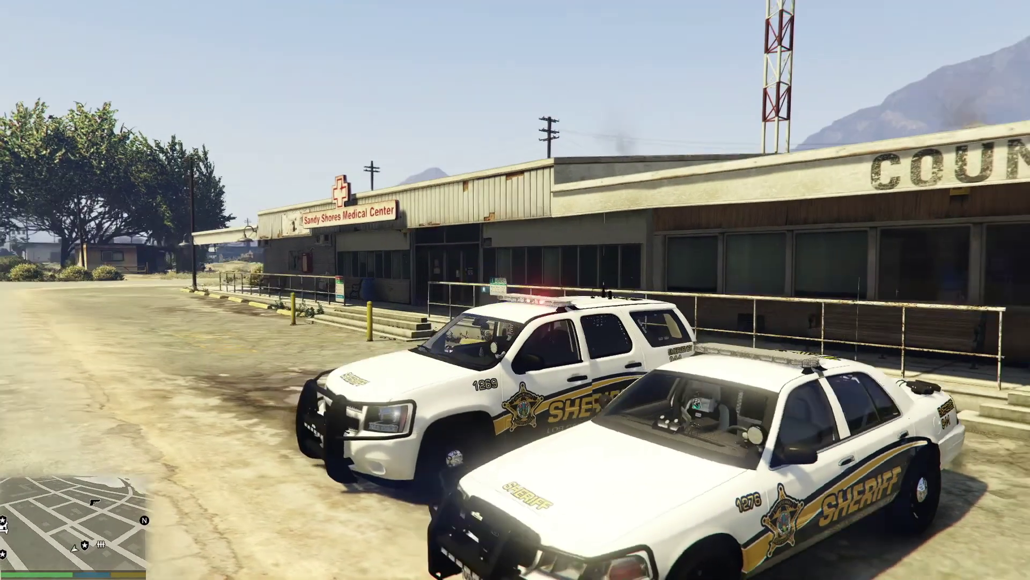
key("f")
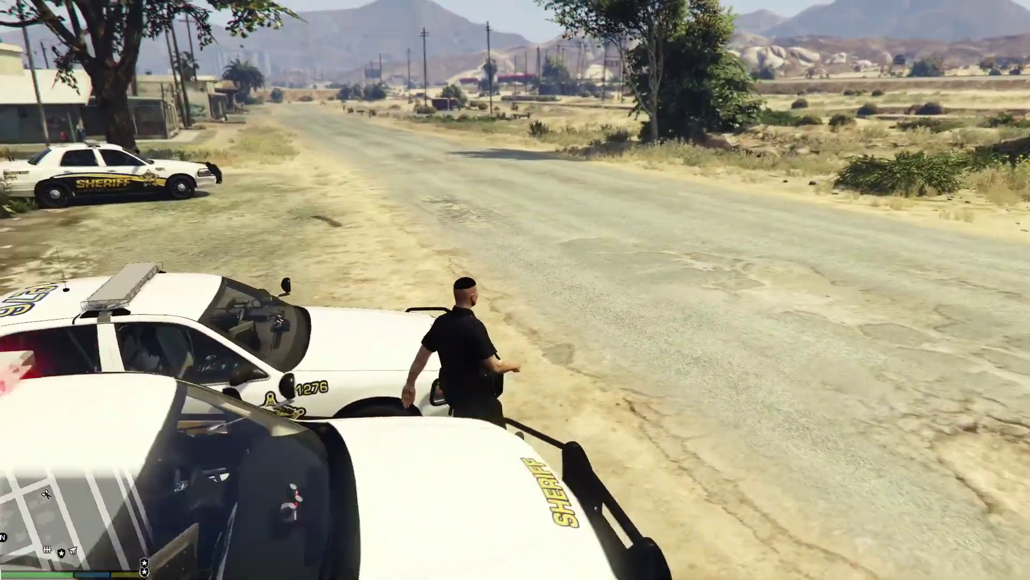
key("w")
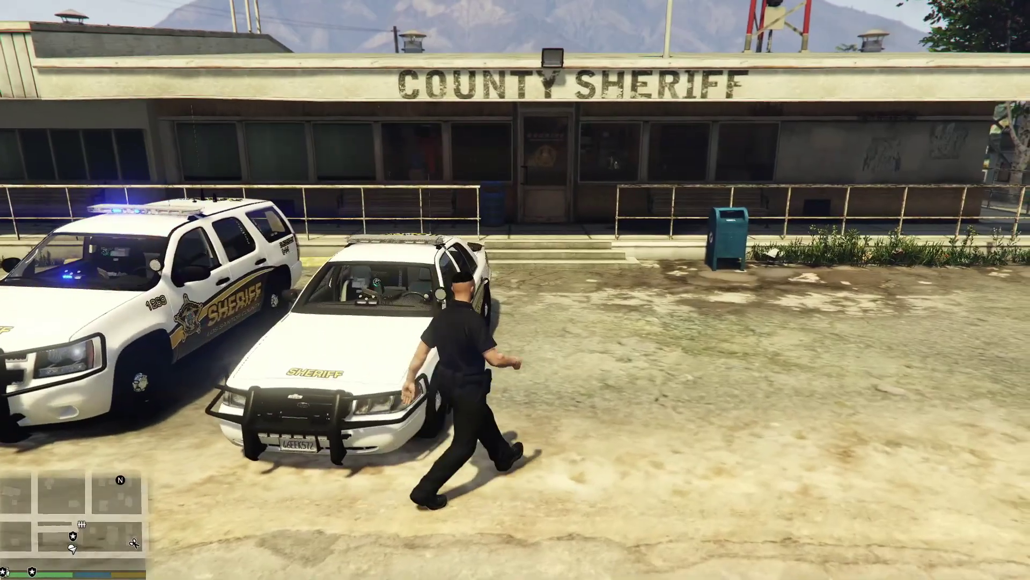
key("f")
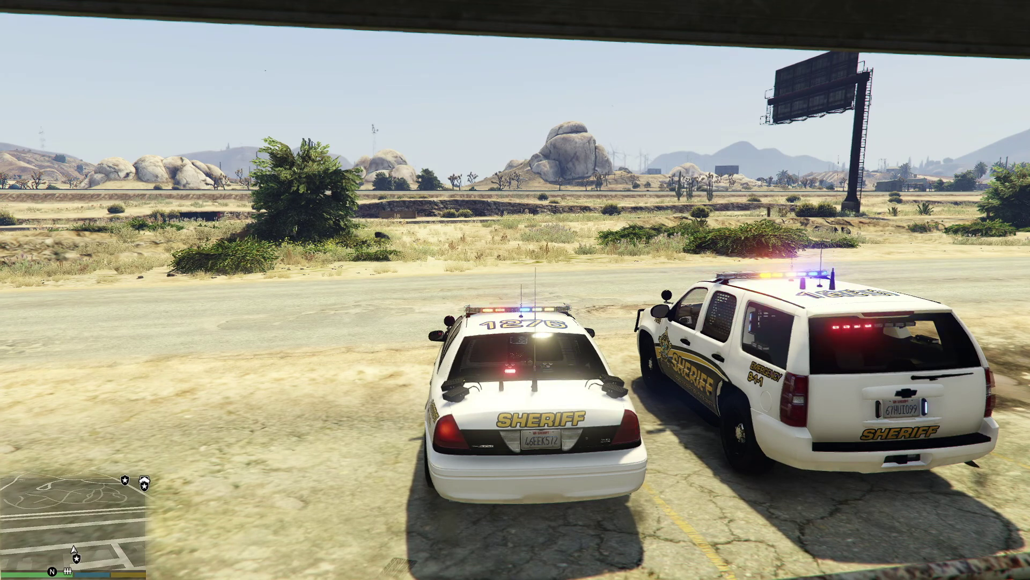
Step: In the game's graphics settings, try Post FX at Ultra, return it to Very High, and resume the game
key("Escape")
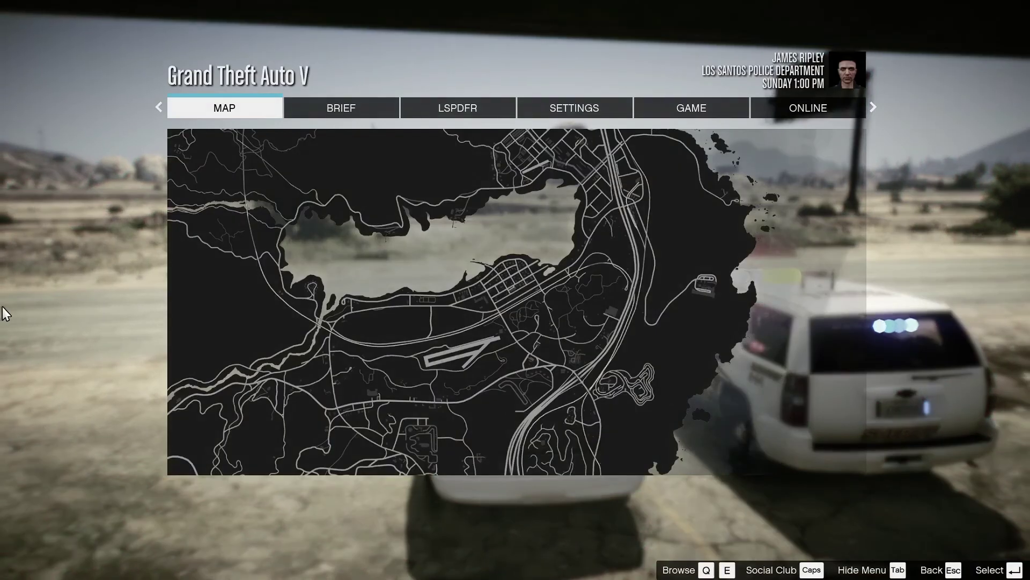
left_click(595, 119)
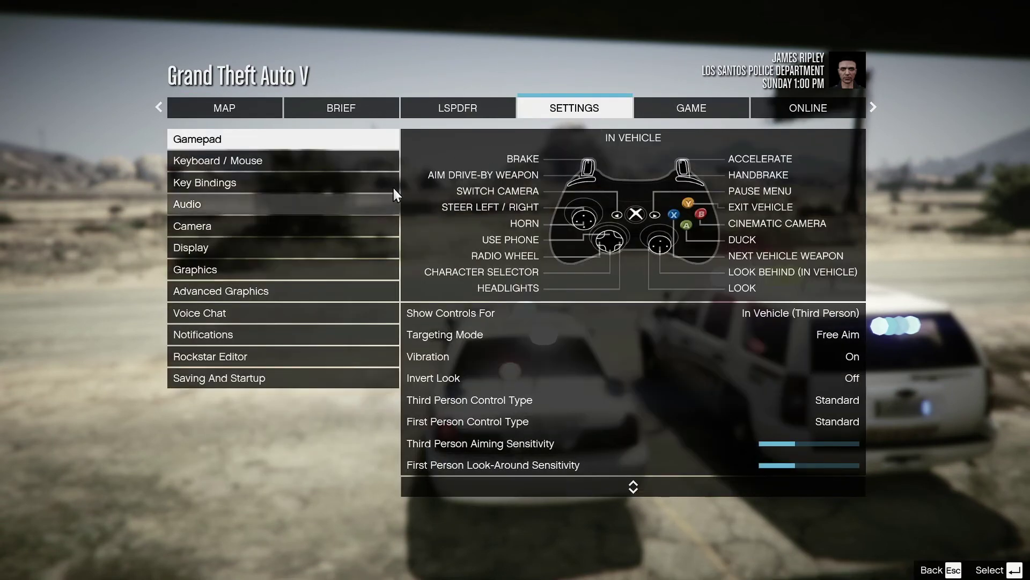
left_click(273, 271)
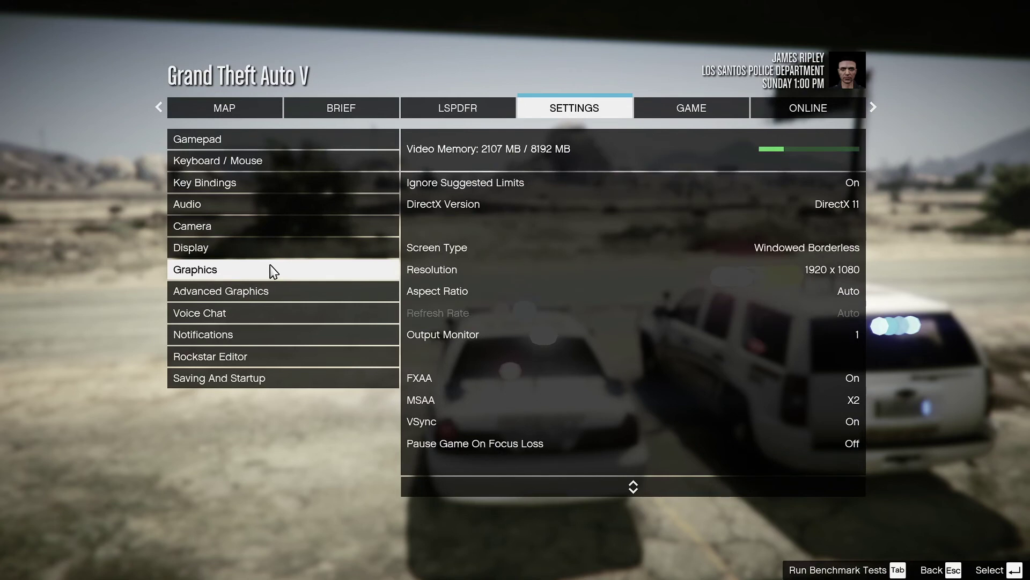
left_click(271, 266)
scroll(652, 297, "down", 20)
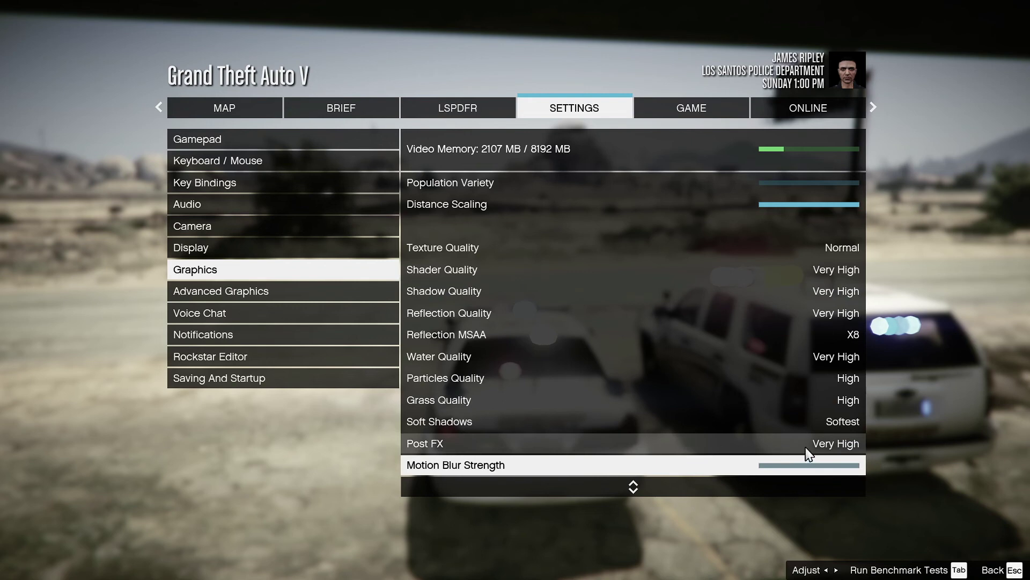
left_click(862, 446)
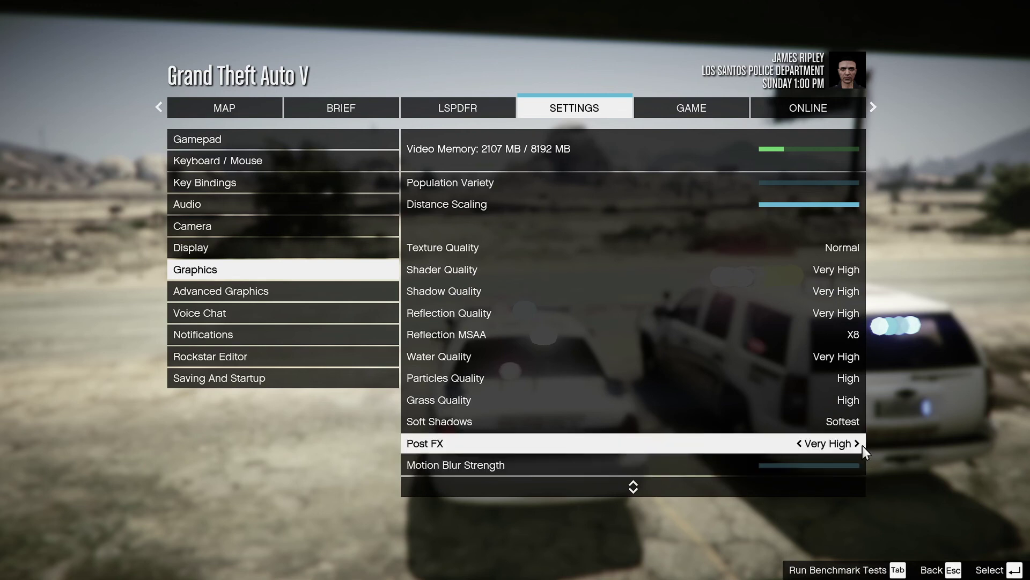
left_click(862, 445)
left_click(820, 449)
left_click(858, 445)
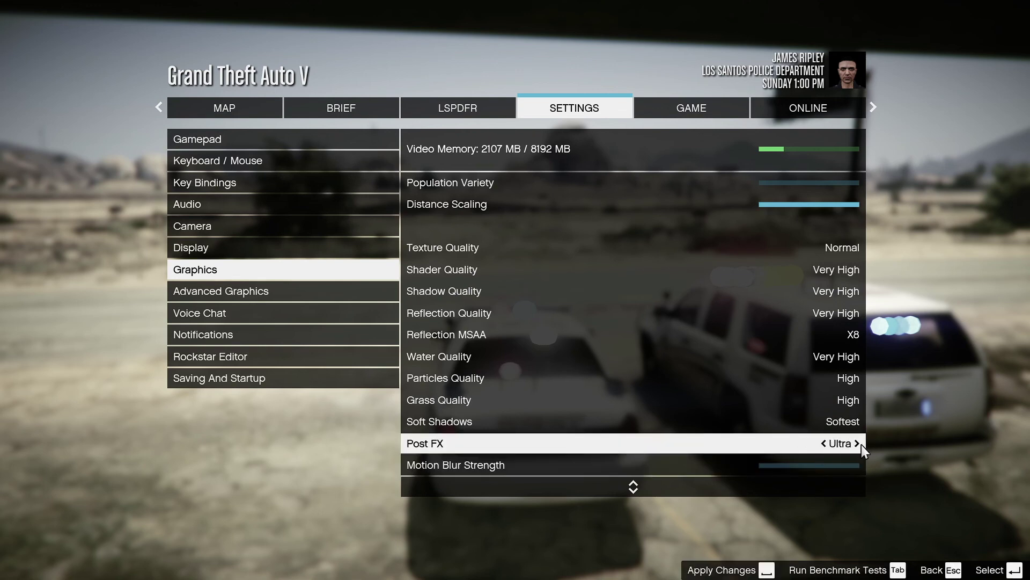
left_click(825, 443)
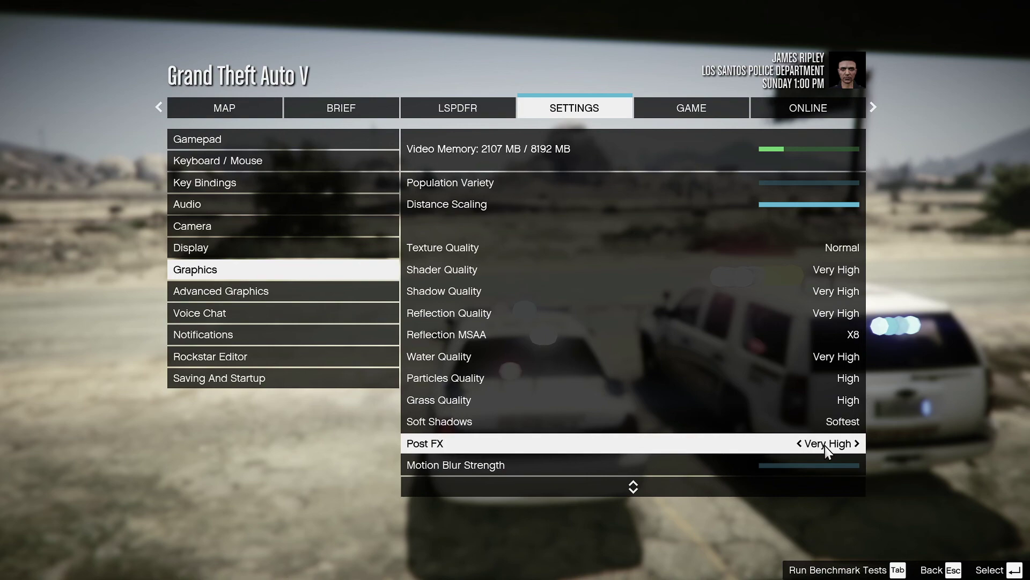
scroll(823, 443, "up", 20)
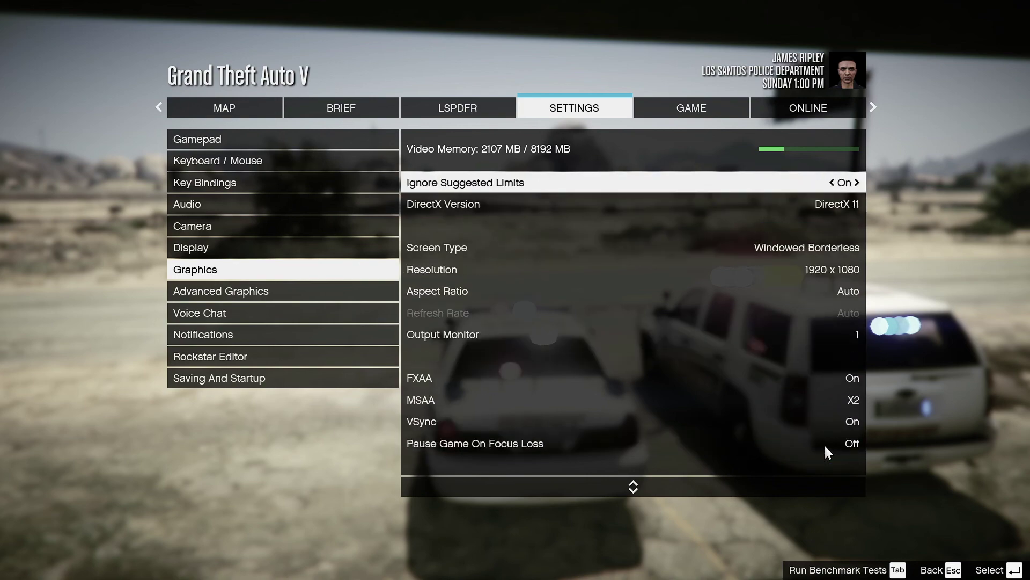
key("Escape")
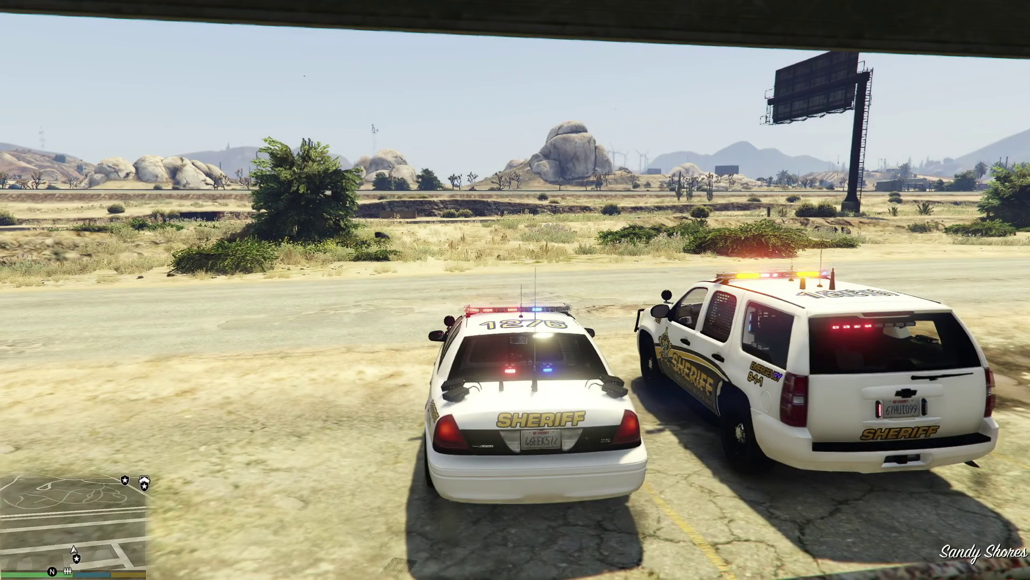
Step: Set the game time to Evening (23) in the trainer's time options
key("F3")
key("Down")
key("Down")
key("Down")
key("Down")
key("Down")
key("Down")
key("Return")
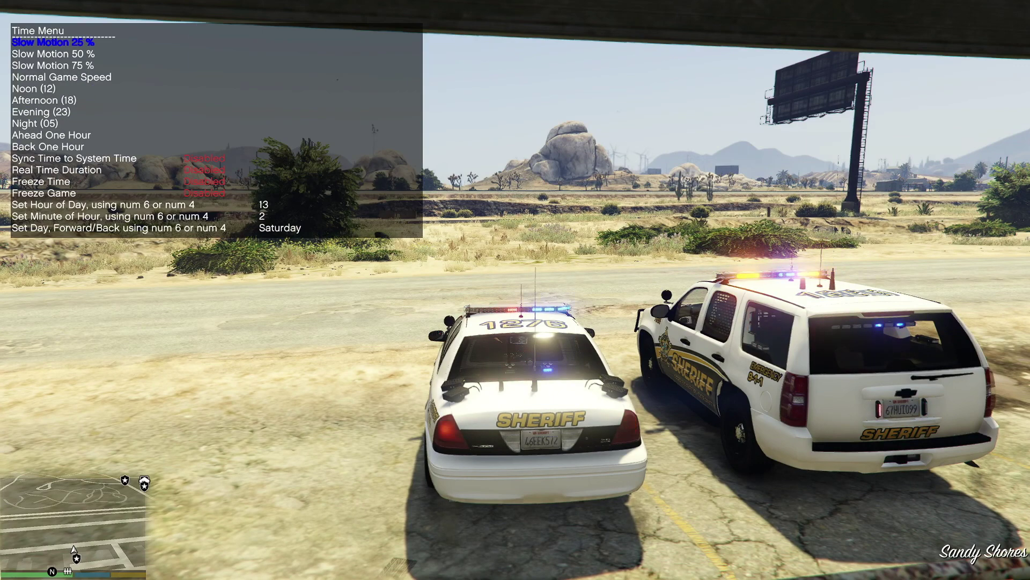
key("Down")
key("Down")
key("Down")
key("Down")
key("Down")
key("Down")
key("Return")
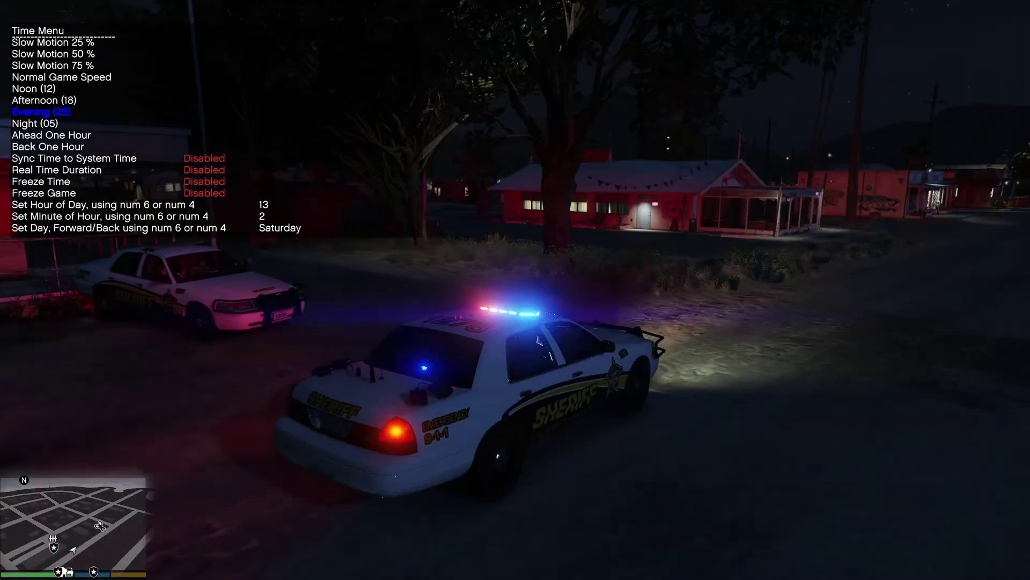
Step: Drive the cruiser with its emergency lights flashing alongside the fenced building and close the trainer's time options
key("w")
key("a")
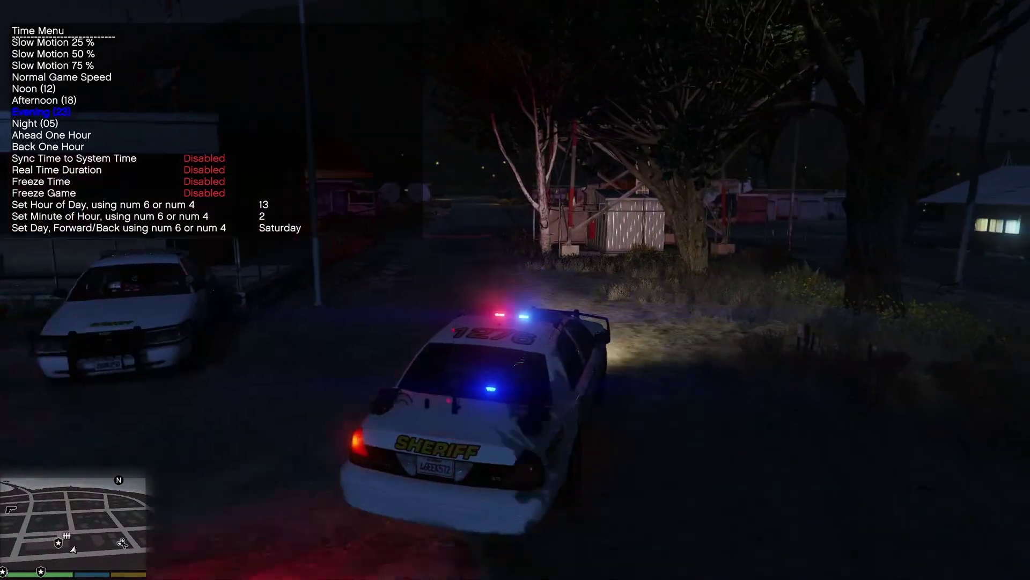
key("w")
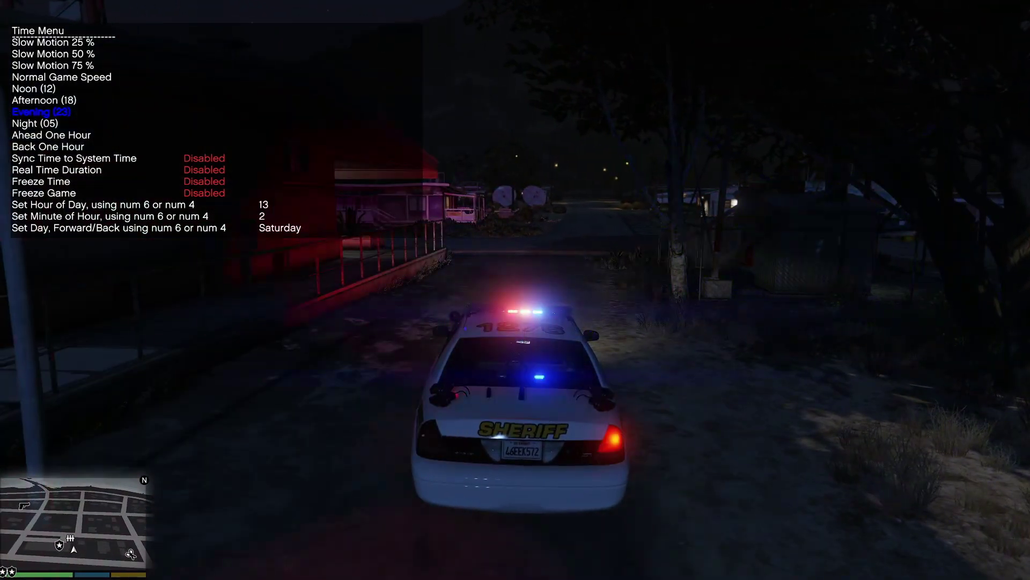
key("BackSpace")
key("BackSpace")
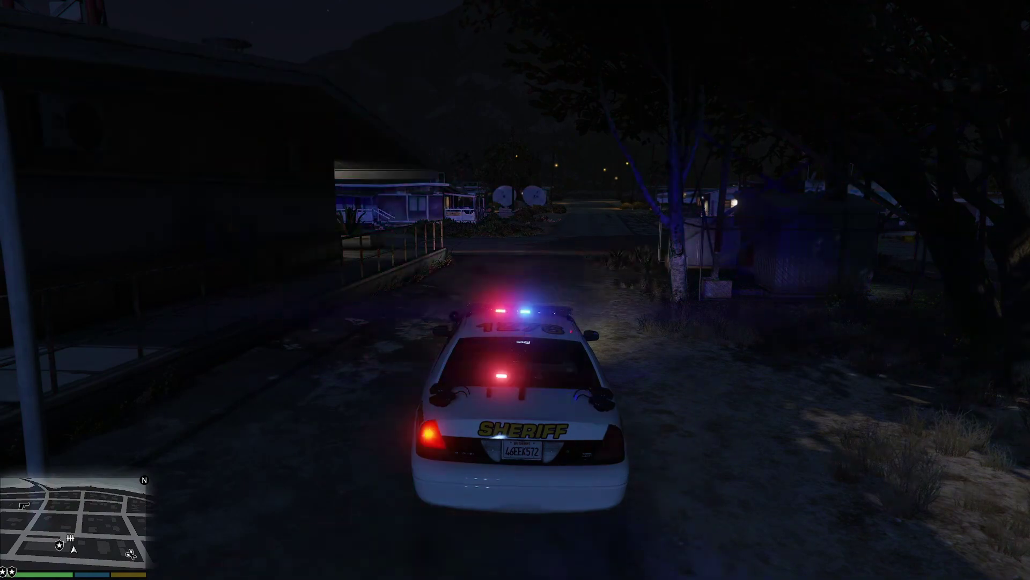